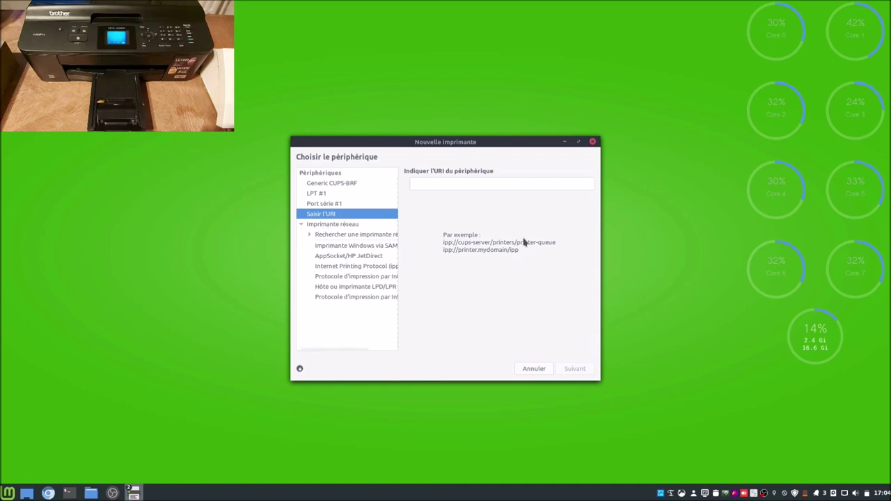
# - Rearrange the two printer windows and choose the network printer Brother MFC-J430W at 192.168.2.200 as the device
pyautogui.moveTo(330, 168); pyautogui.dragTo(148, 245)
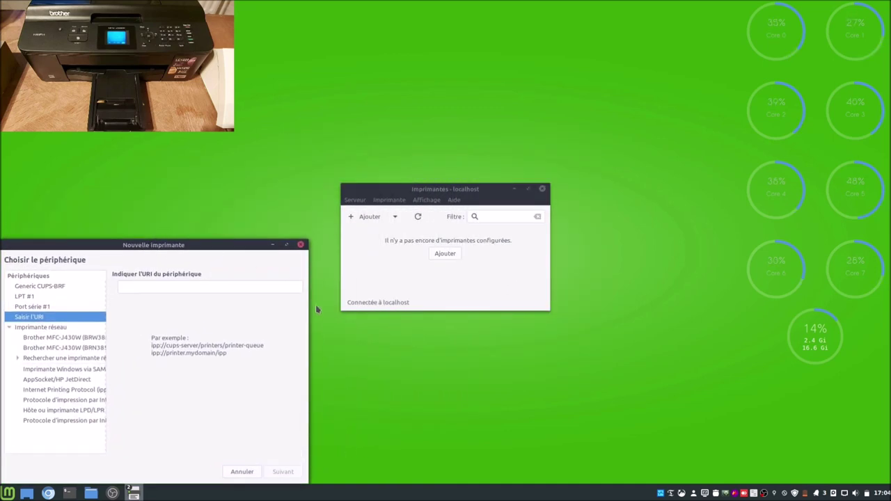
pyautogui.moveTo(308, 309); pyautogui.dragTo(519, 303)
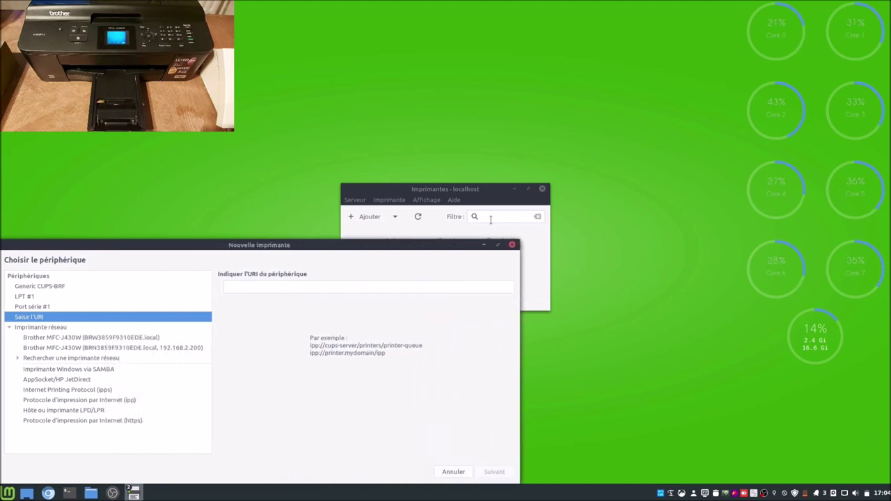
pyautogui.moveTo(485, 188); pyautogui.dragTo(537, 114)
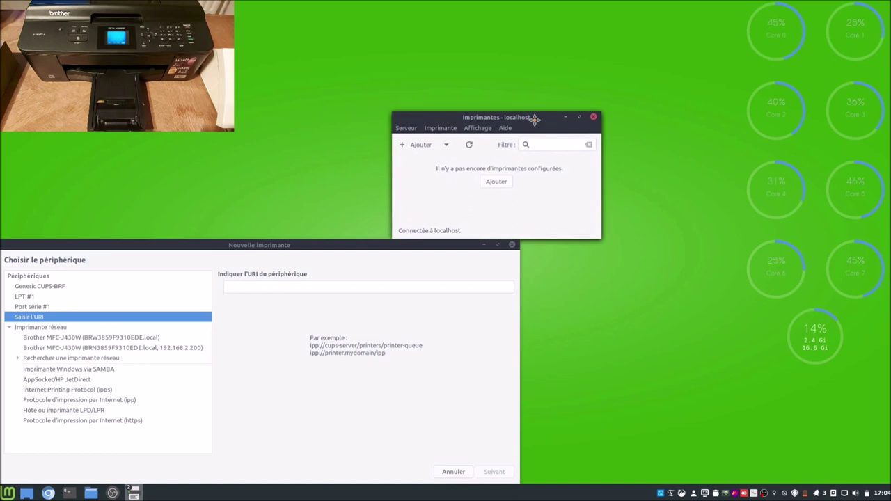
pyautogui.click(179, 351)
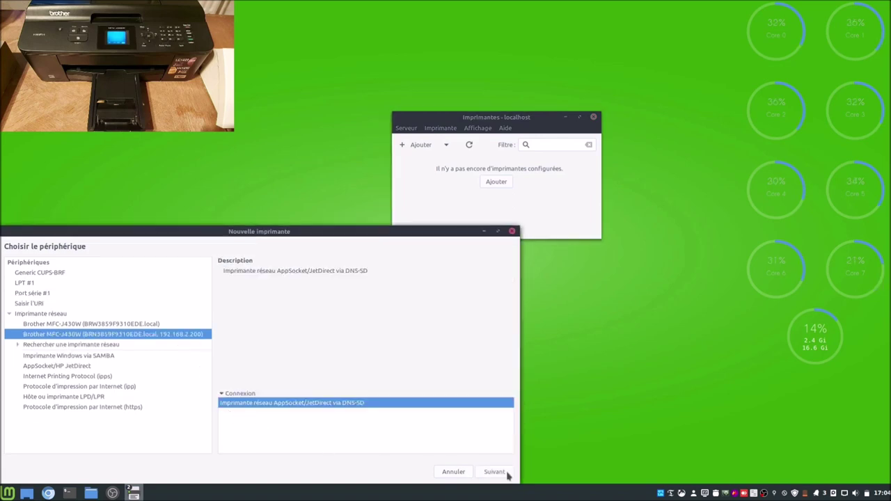
pyautogui.click(494, 472)
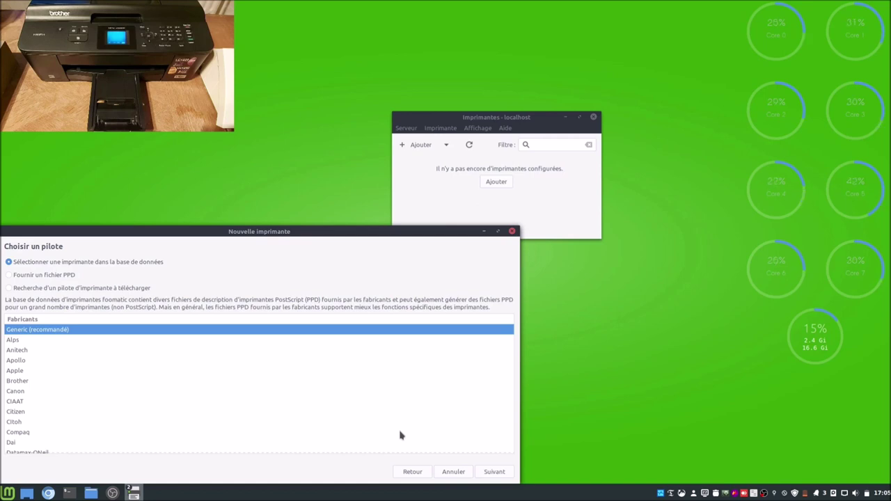
# - Search the Brother models in the driver database for the MFC-J430W
pyautogui.click(17, 383)
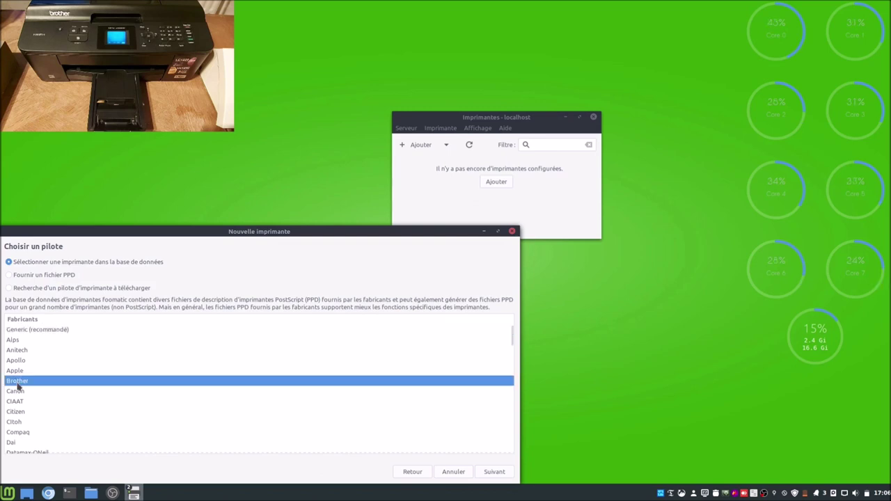
pyautogui.click(498, 475)
pyautogui.scroll(-3, 152, 402)
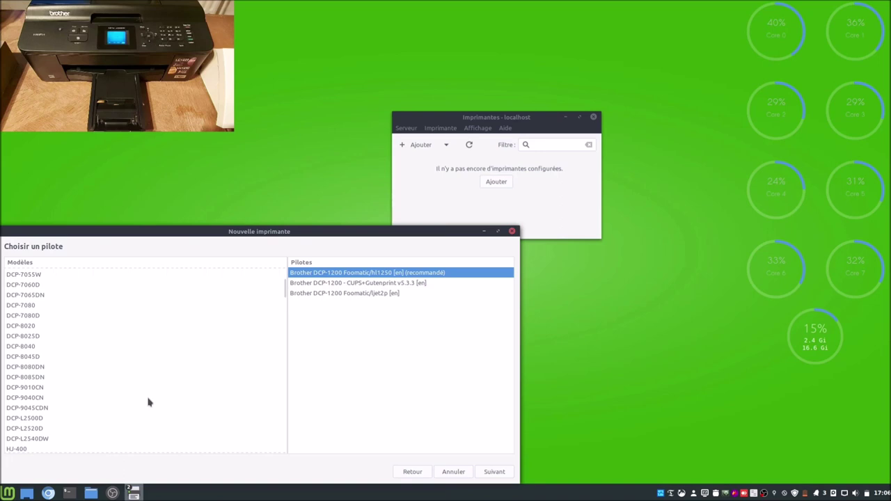
pyautogui.scroll(-4, 148, 402)
pyautogui.scroll(-3, 148, 403)
pyautogui.scroll(-6, 149, 402)
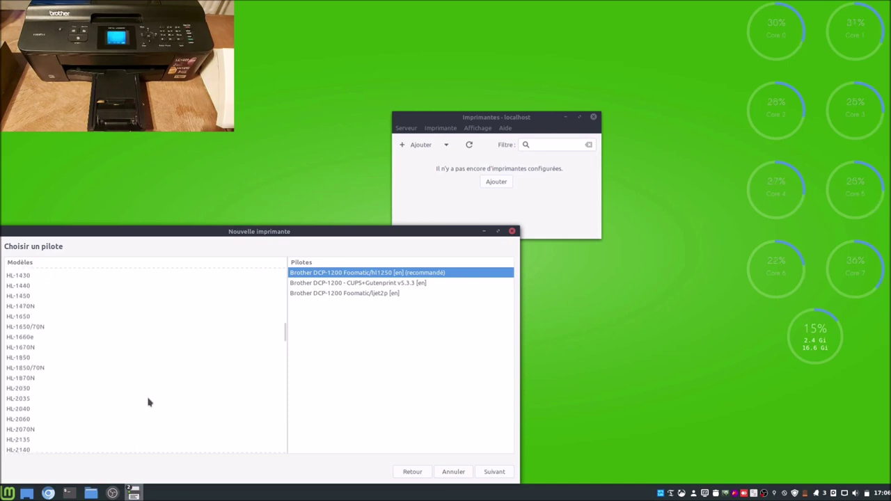
pyautogui.scroll(-2, 149, 402)
pyautogui.scroll(-15, 148, 402)
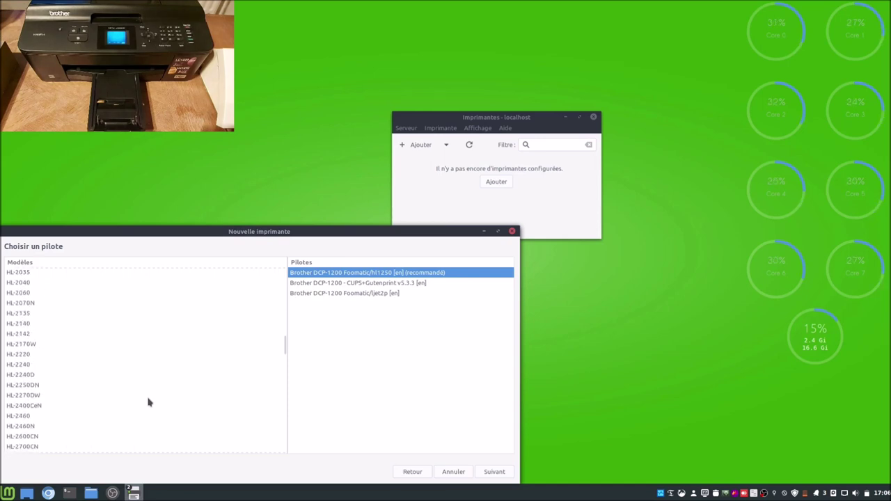
pyautogui.scroll(-8, 148, 403)
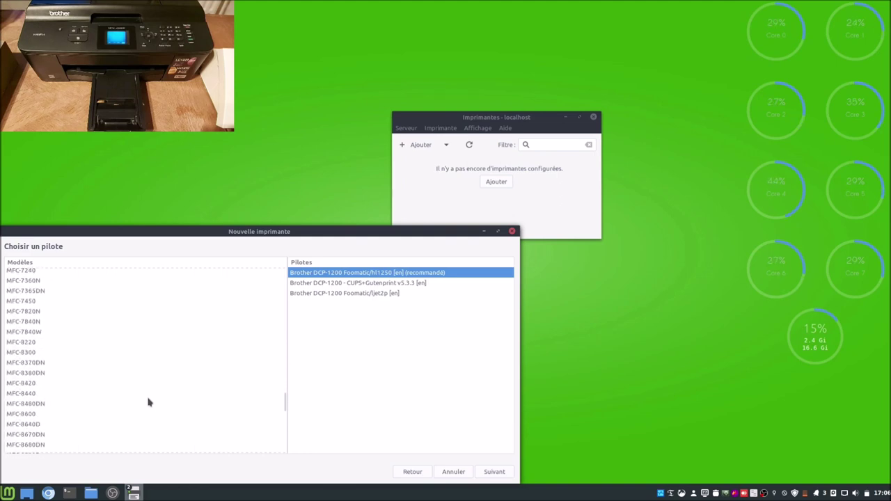
pyautogui.scroll(6, 147, 401)
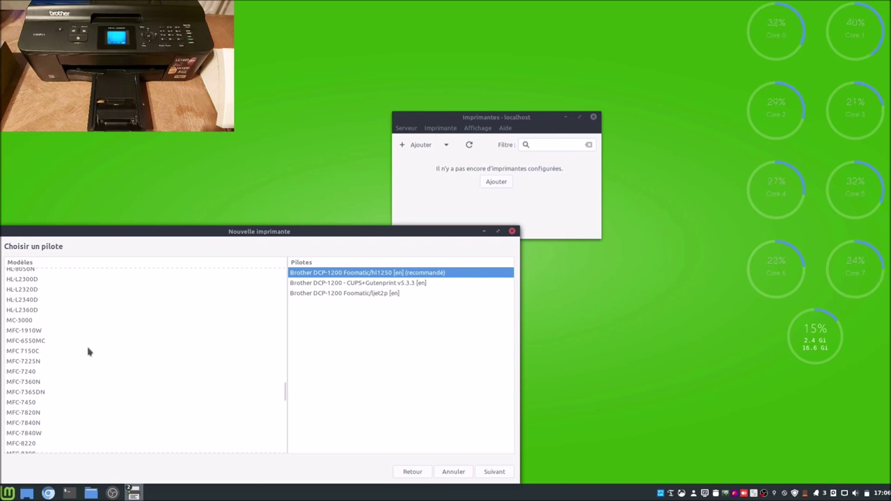
# - Look through the drivers offered for the Brother DCP-1200 and return to the manufacturer list
pyautogui.click(342, 282)
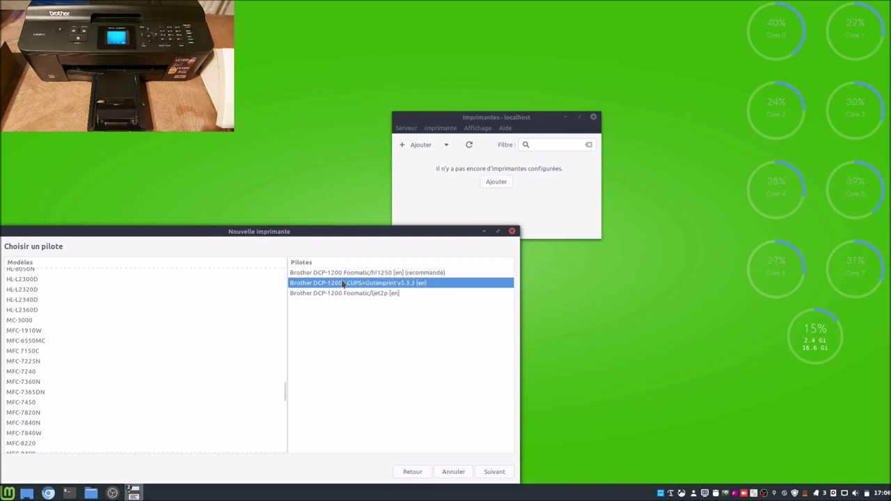
pyautogui.click(344, 292)
pyautogui.click(341, 273)
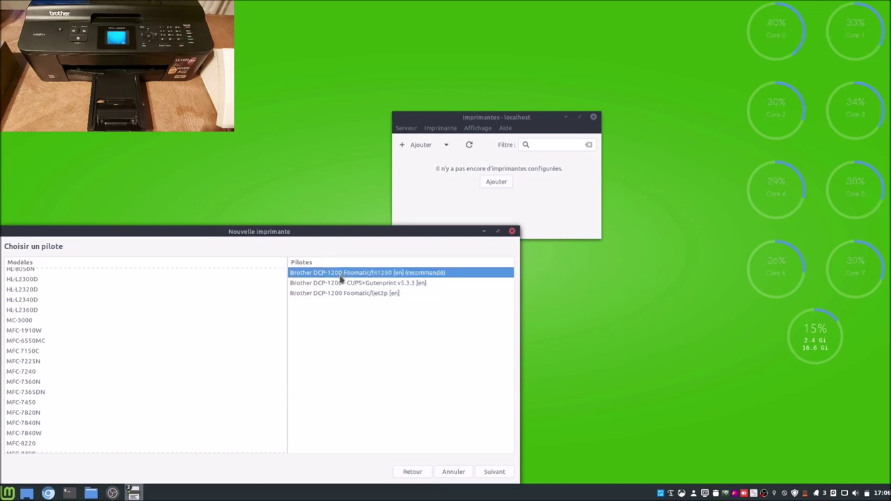
pyautogui.click(420, 474)
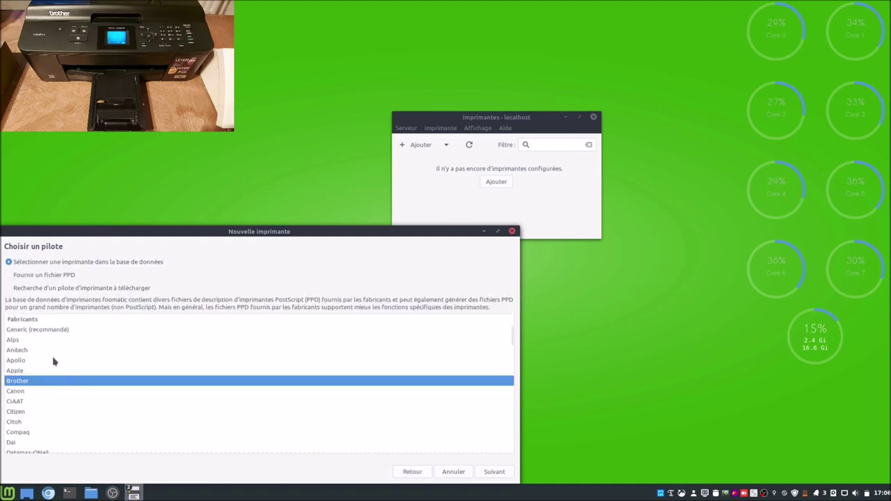
# - Add the printer with the Generic Text-Only driver, default options and suggested name, and try to print a test page
pyautogui.click(33, 331)
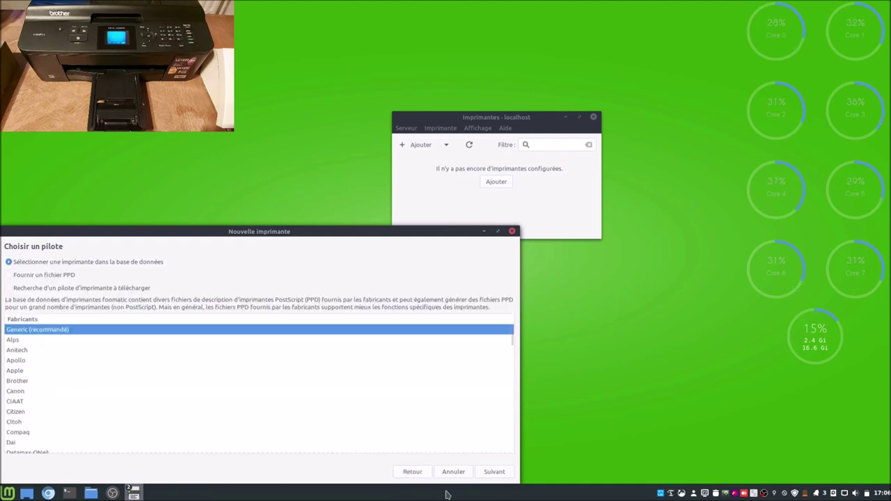
pyautogui.click(493, 473)
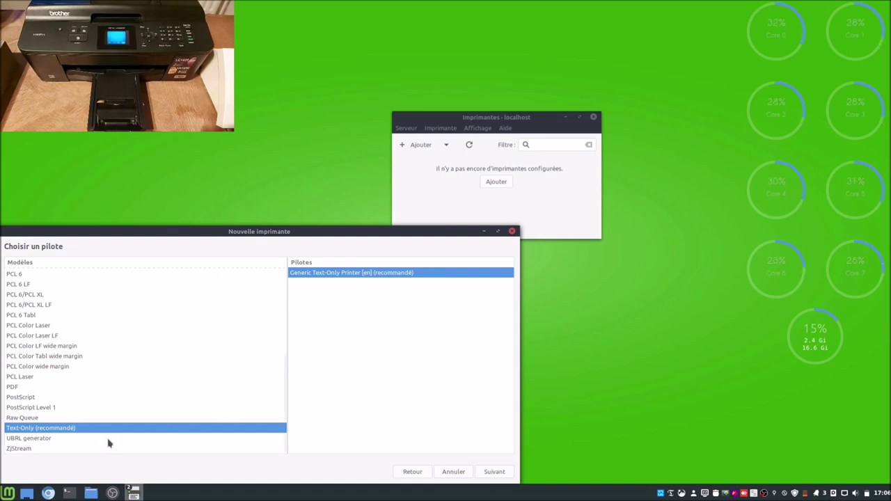
pyautogui.click(496, 473)
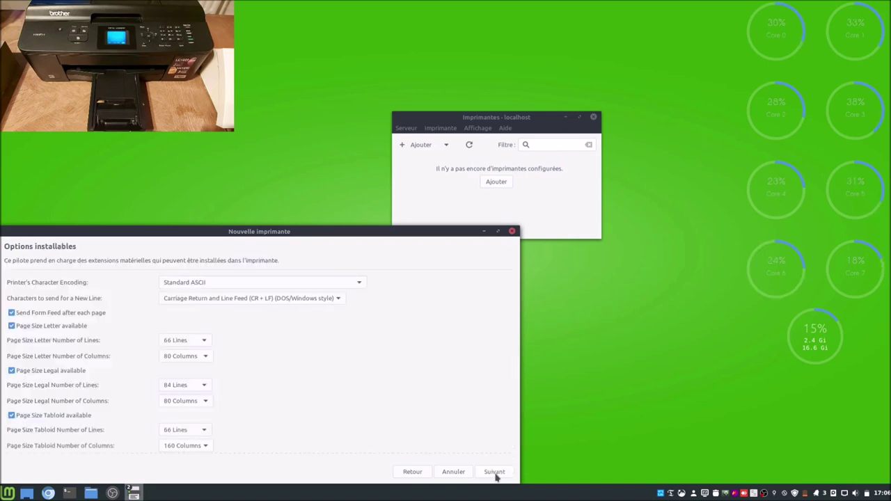
pyautogui.click(494, 473)
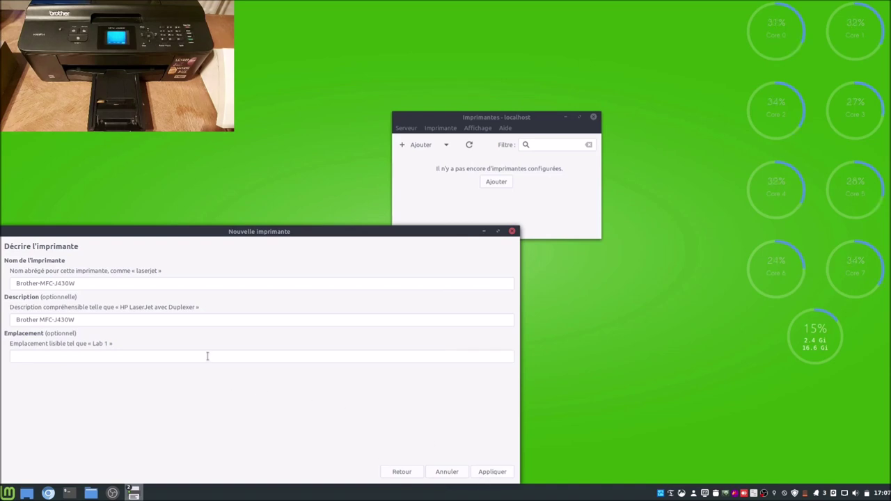
pyautogui.click(485, 473)
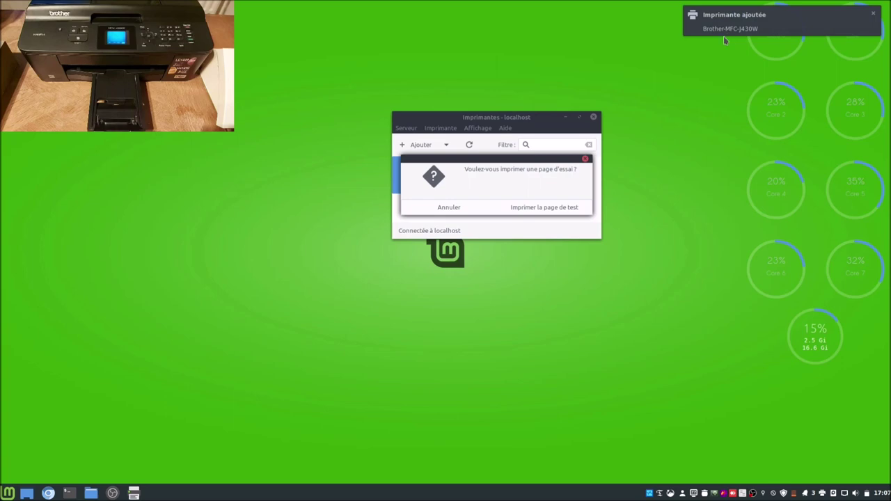
pyautogui.click(547, 210)
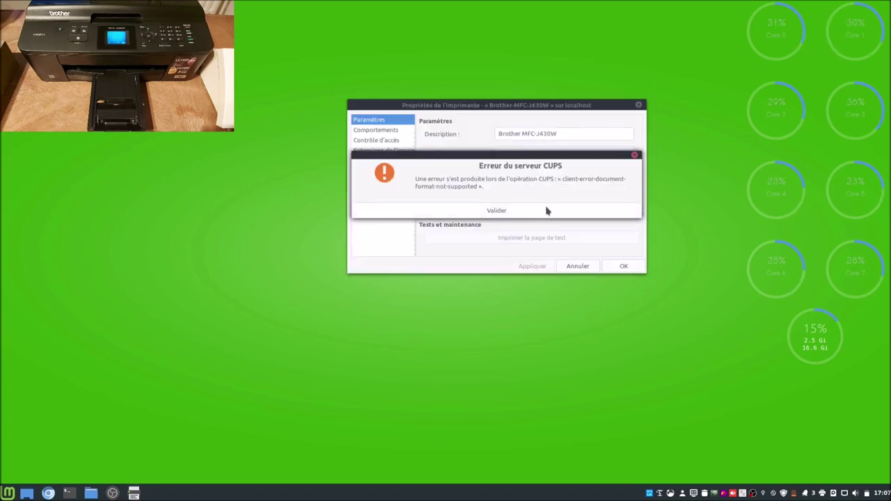
pyautogui.click(438, 213)
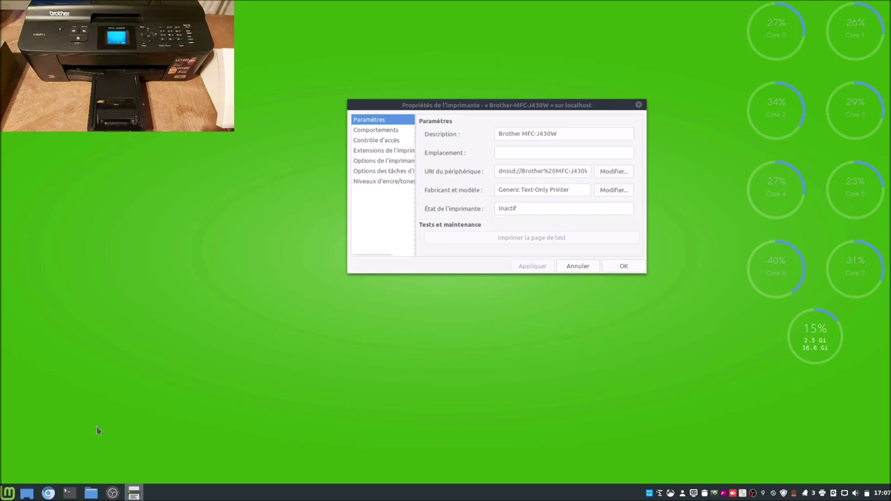
# - Switch to Chromium, search Google for "linux cups" and open the Ubuntu-fr guide on the CUPS print server
pyautogui.click(50, 494)
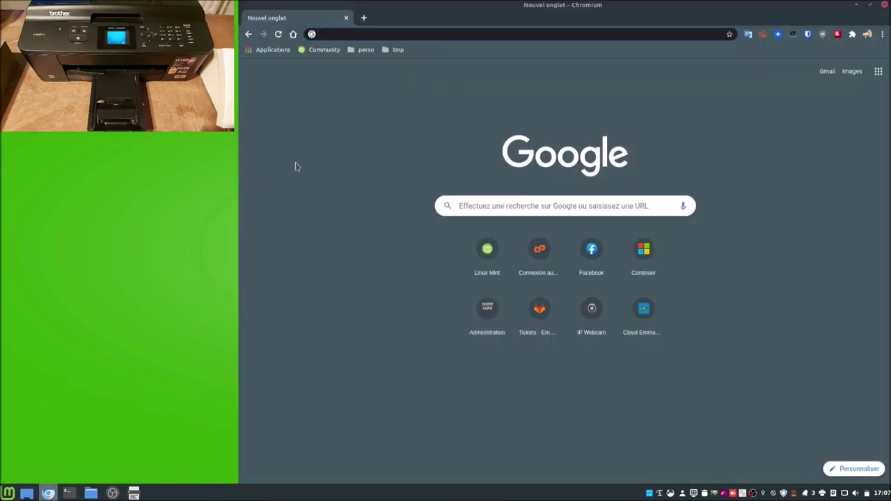
pyautogui.click(476, 210)
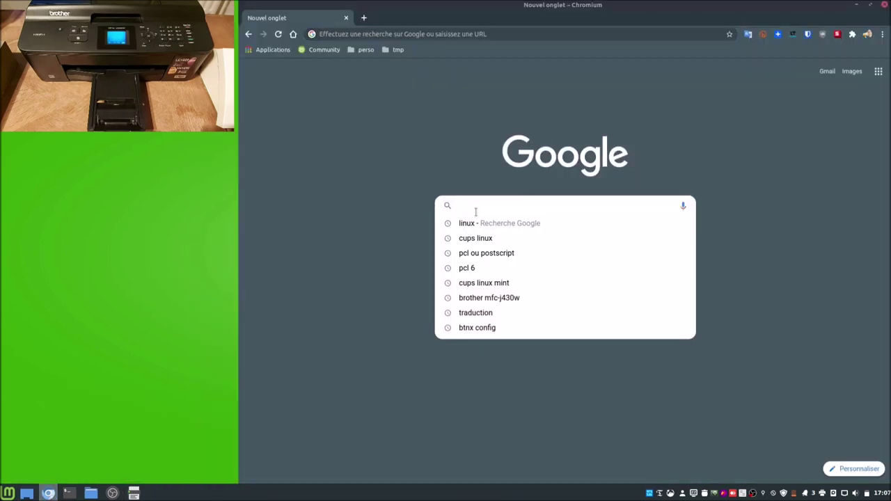
pyautogui.write('linux')
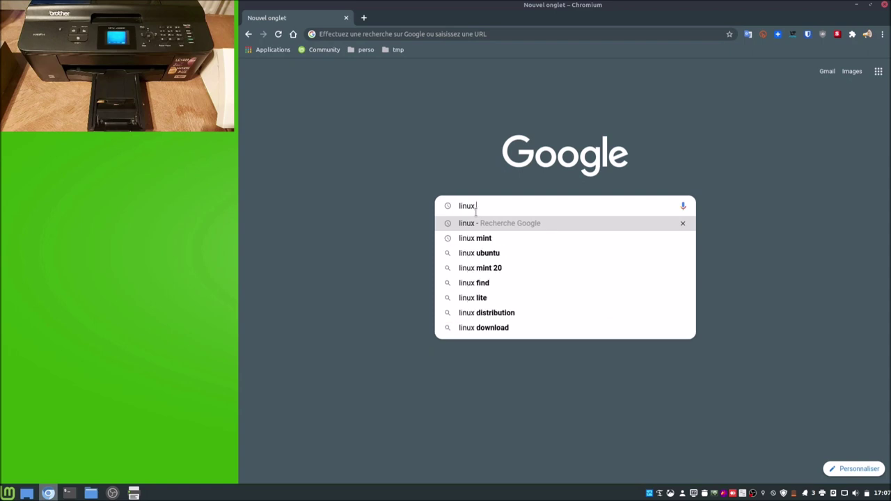
pyautogui.write(' cups')
pyautogui.press('Return')
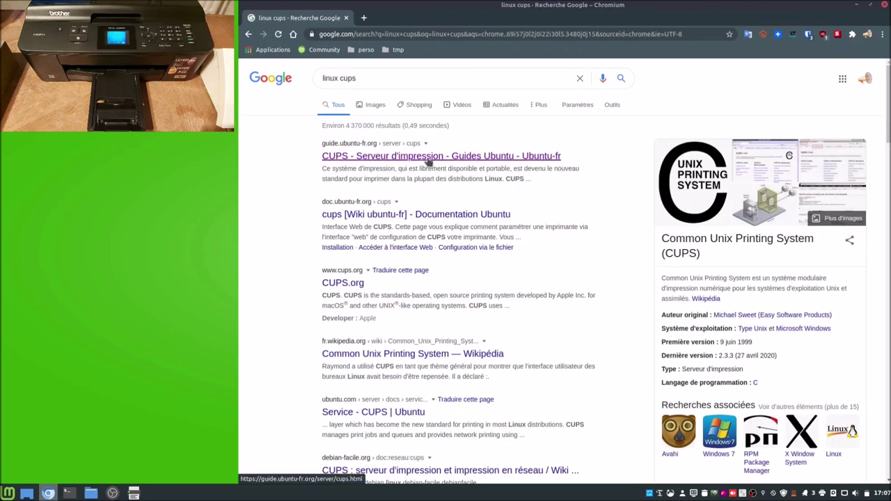
pyautogui.click(428, 163)
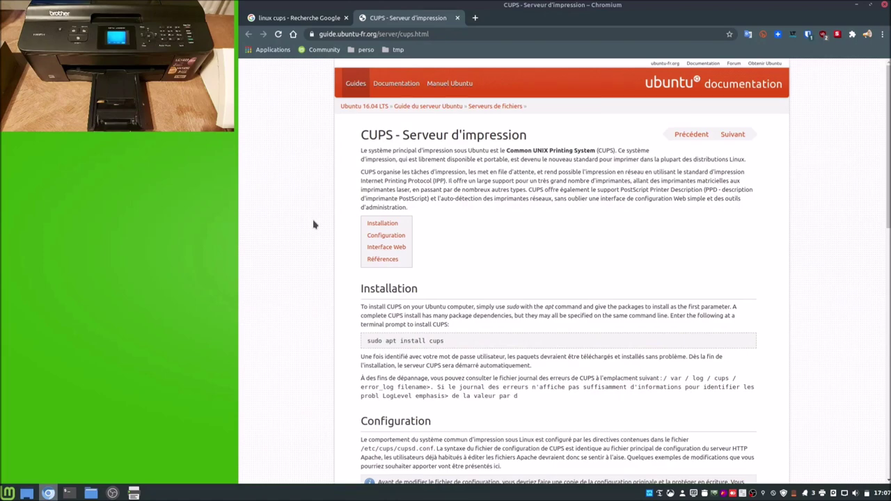
# - Open the localhost:631/admin link from the guide's Interface Web section in a new tab and show it
pyautogui.scroll(-4, 561, 289)
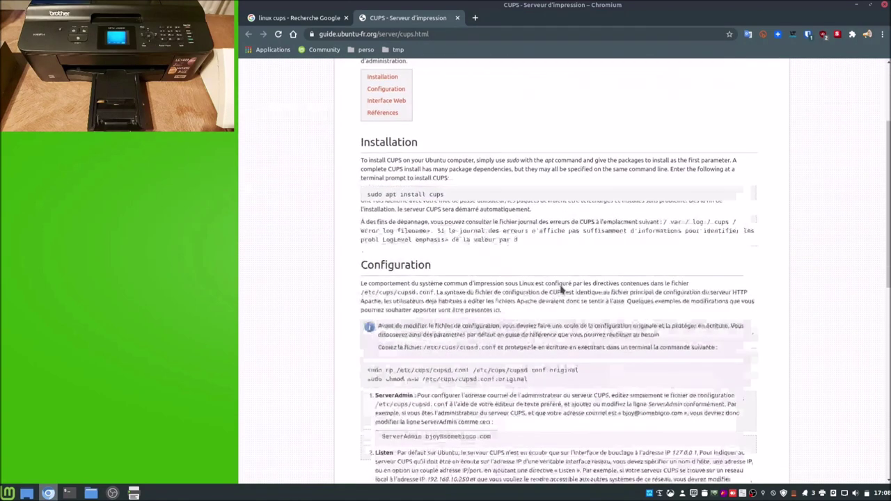
pyautogui.scroll(-5, 561, 289)
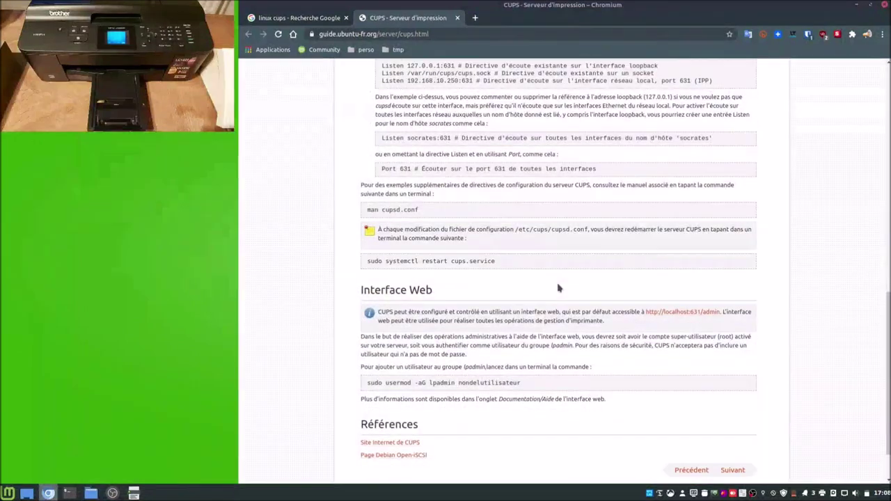
pyautogui.rightClick(688, 314)
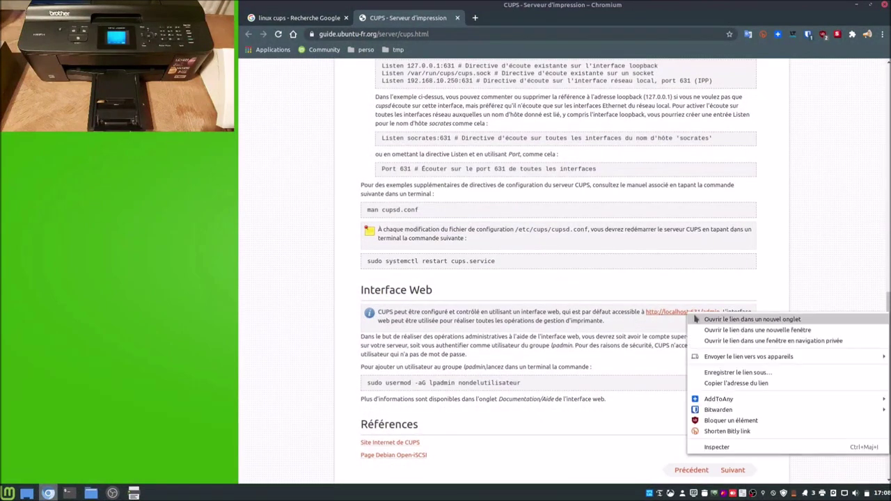
pyautogui.click(699, 319)
pyautogui.click(503, 19)
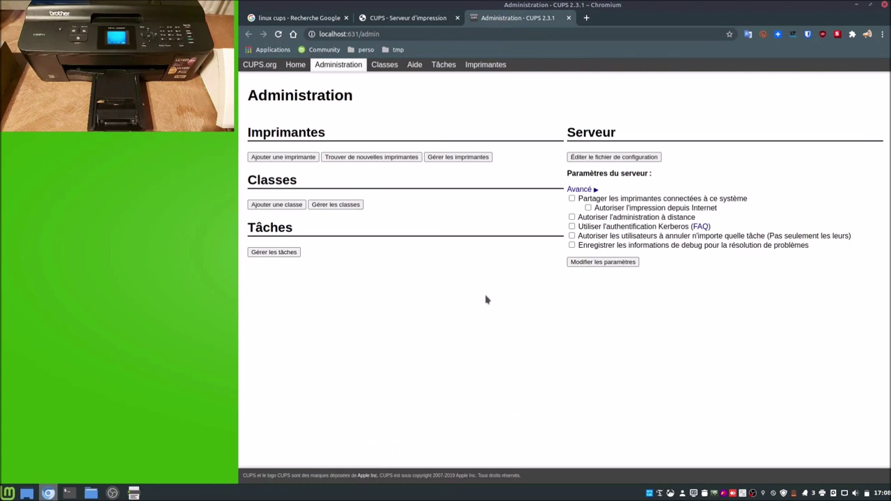
# - Look through the CUPS Home, Administration, Classes, Aide and Tâches pages, ending on the printers list
pyautogui.click(296, 69)
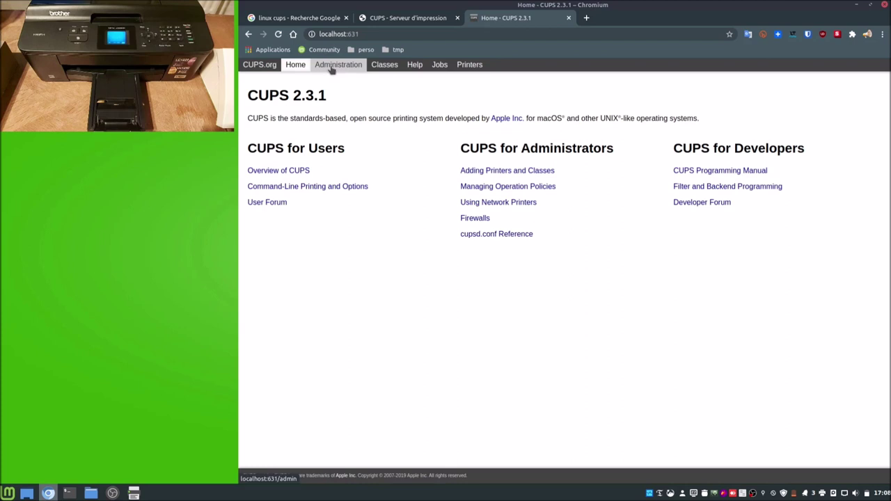
pyautogui.click(332, 70)
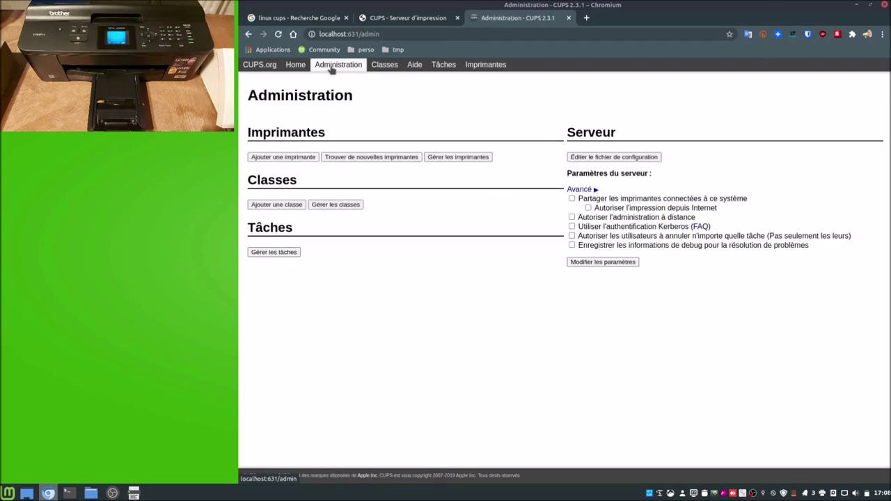
pyautogui.click(383, 72)
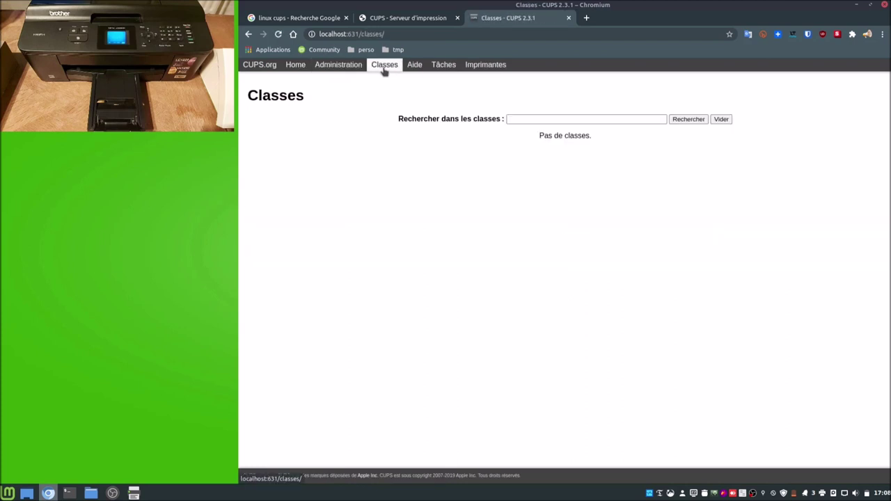
pyautogui.click(413, 72)
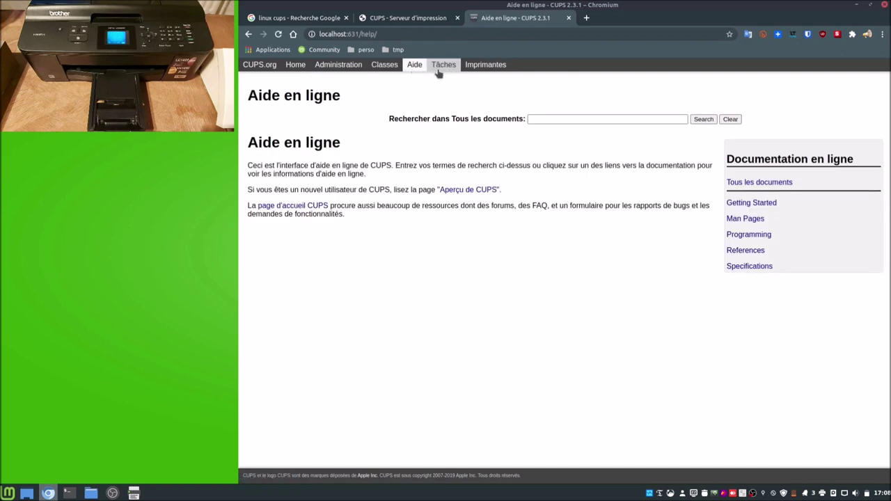
pyautogui.click(441, 70)
pyautogui.click(480, 67)
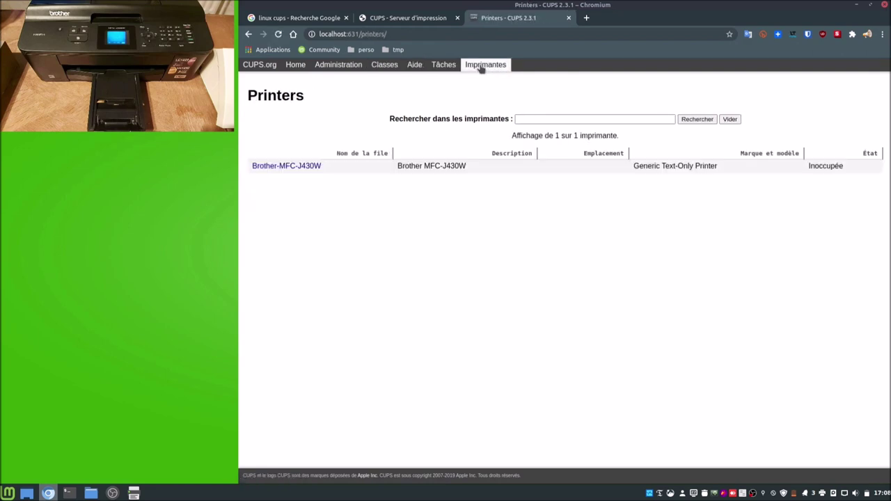
# - Examine the Brother-MFC-J430W printer's CUPS page and the advanced server settings under Administration, ending on the basic settings view
pyautogui.click(292, 166)
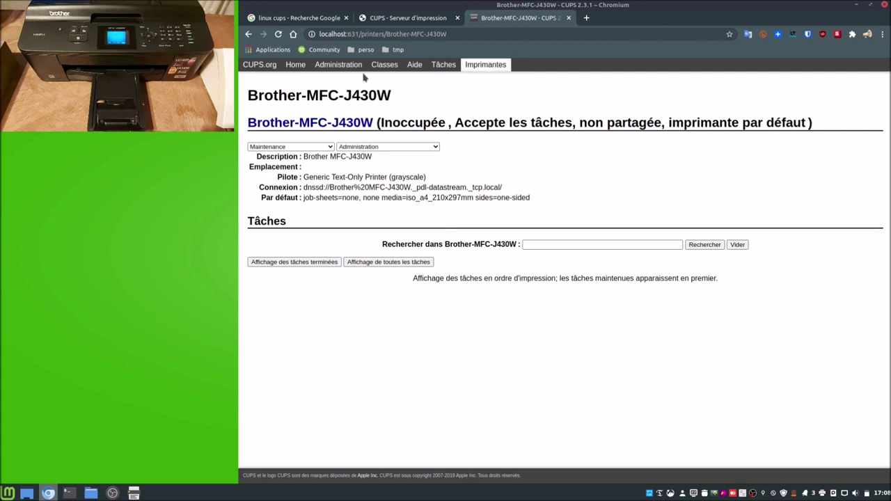
pyautogui.click(351, 66)
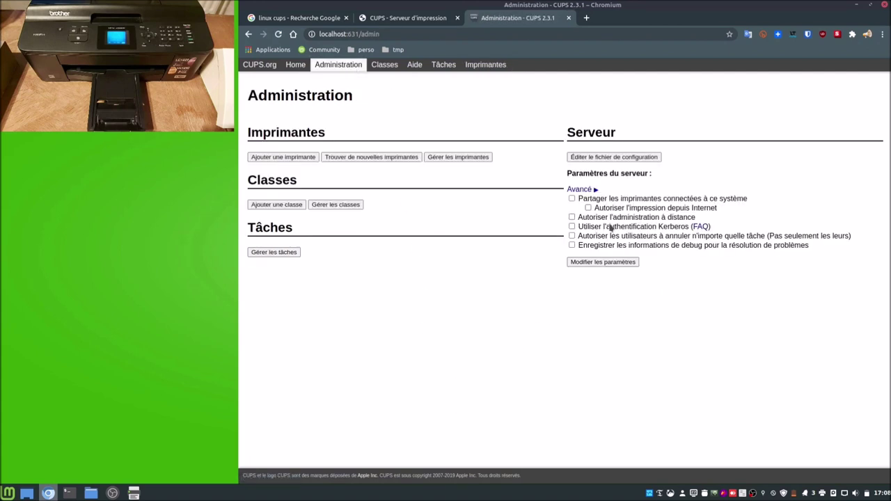
pyautogui.click(584, 190)
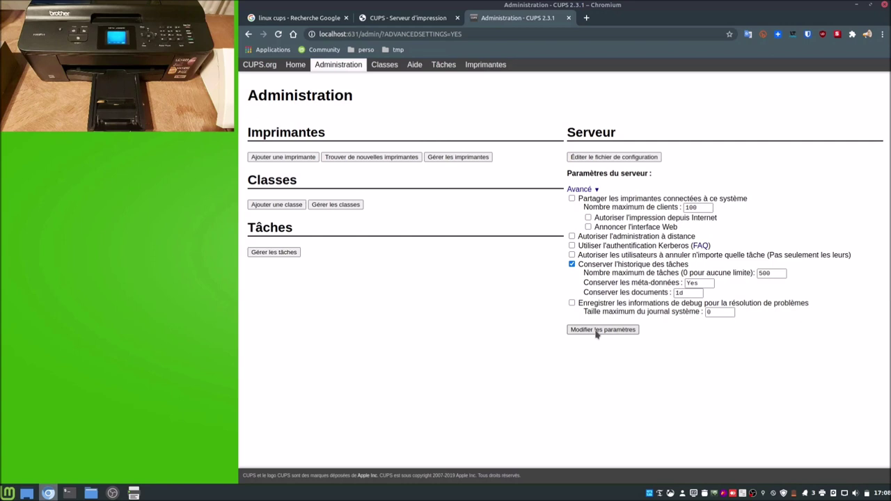
pyautogui.click(339, 66)
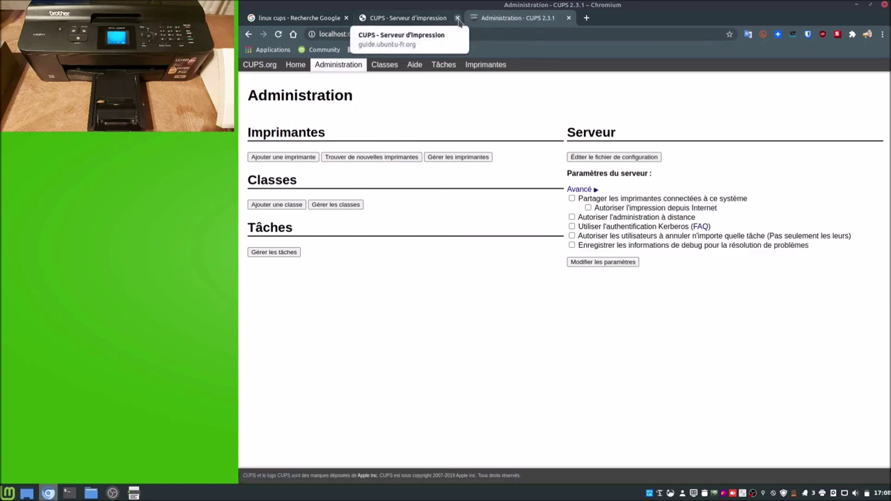
# - Close the CUPS guide and Google search tabs, keep the CUPS Administration page, and minimize Chromium to return to the printer properties
pyautogui.click(456, 19)
pyautogui.click(346, 18)
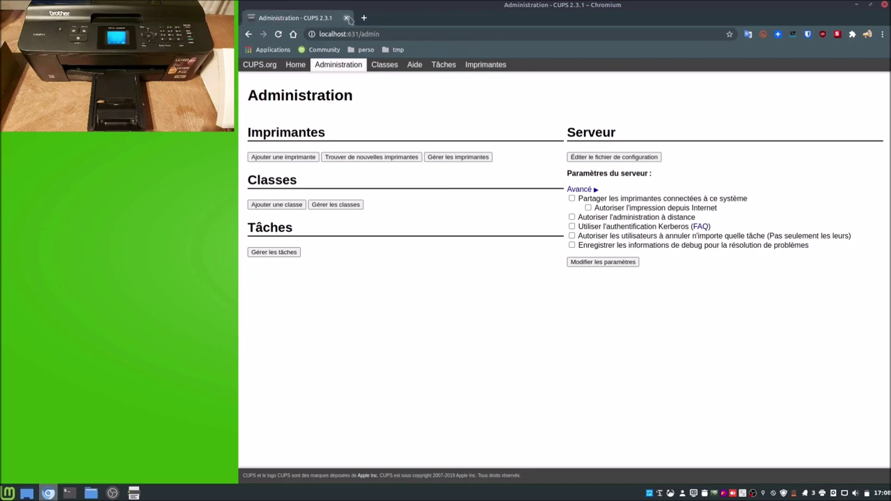
pyautogui.click(856, 5)
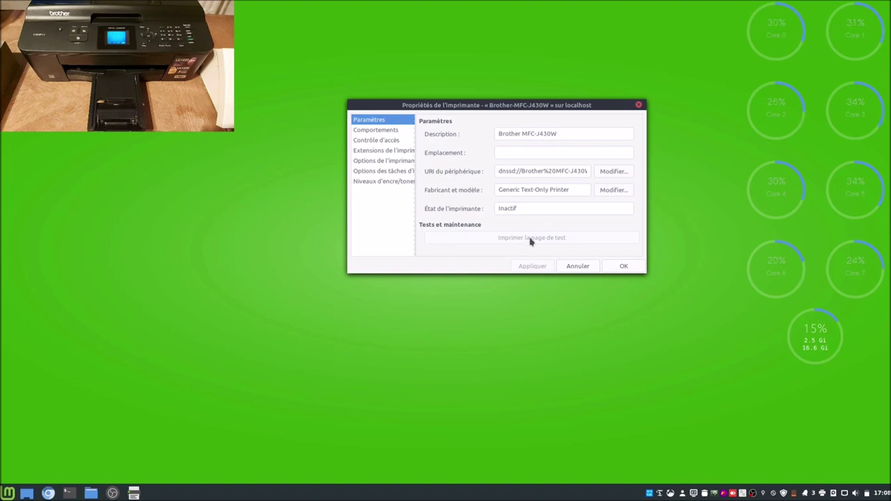
# - Look through the Brother-MFC-J430W properties from Comportements to Niveaux d'encre/toner and close them without changes
pyautogui.click(366, 131)
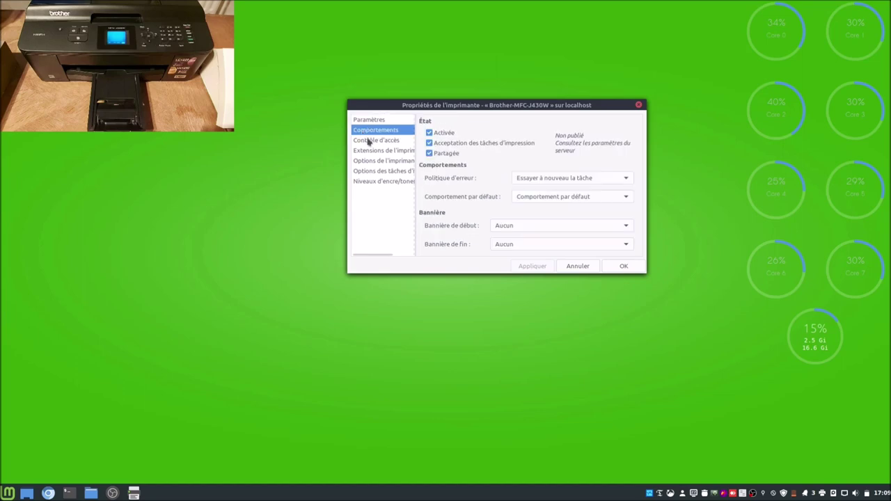
pyautogui.click(371, 141)
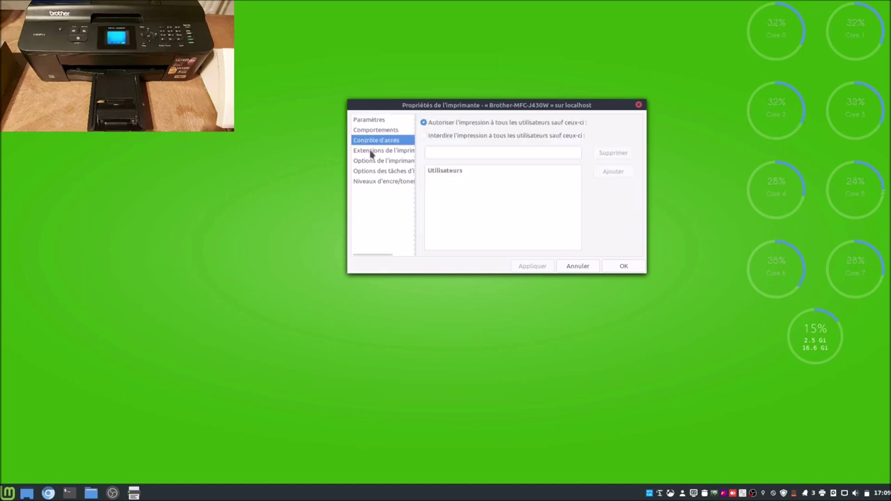
pyautogui.click(371, 152)
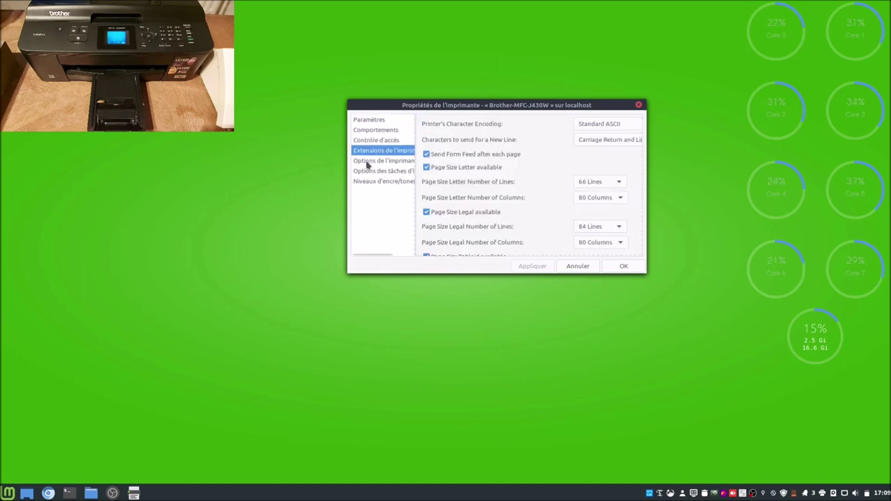
pyautogui.click(369, 162)
pyautogui.click(367, 172)
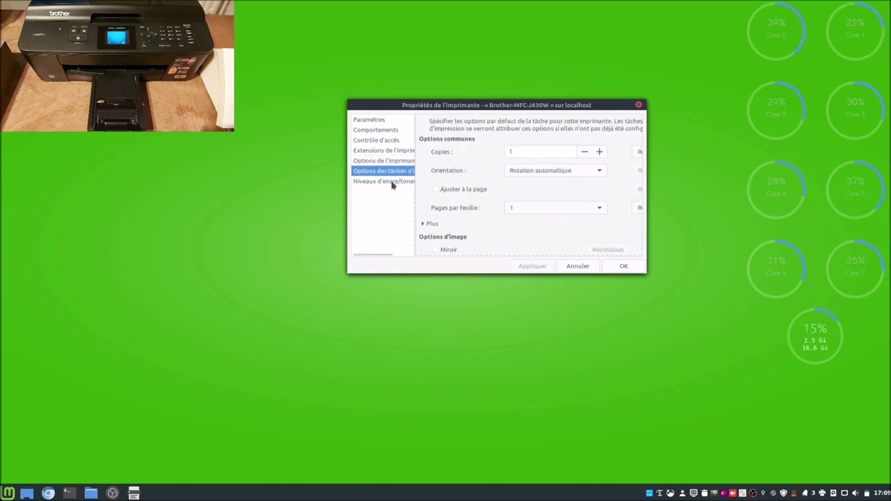
pyautogui.click(381, 182)
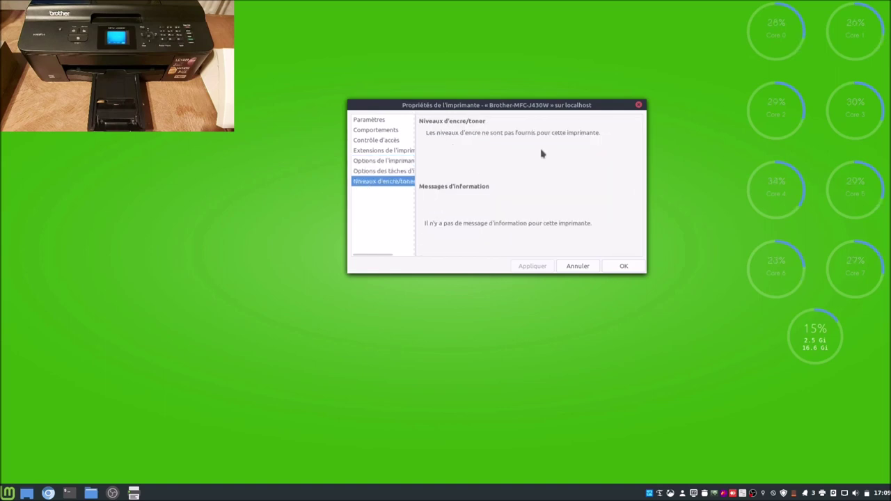
pyautogui.click(578, 266)
# - Delete the Brother-MFC-J430W printer from the local printer list and confirm the removal
pyautogui.rightClick(449, 176)
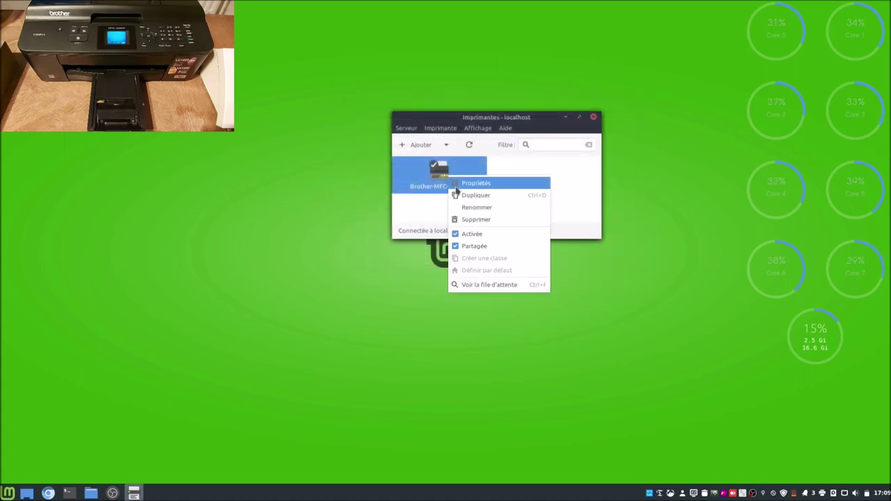
pyautogui.click(489, 224)
pyautogui.click(569, 205)
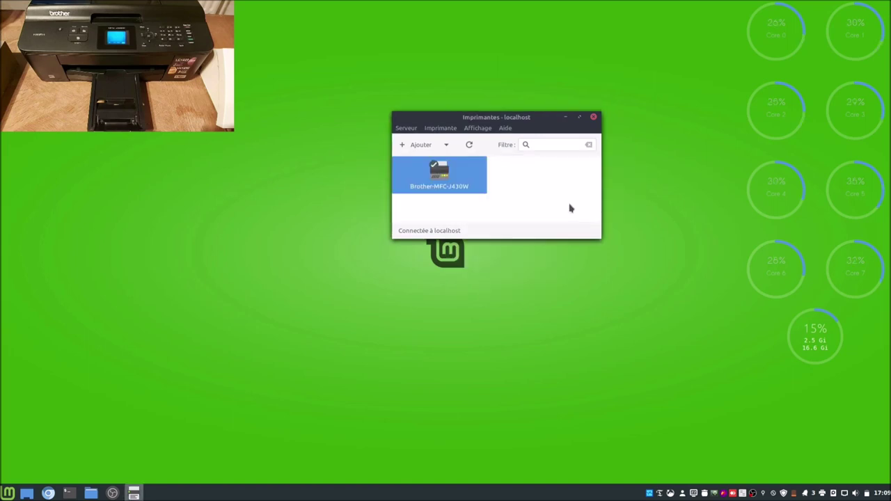
# - Start adding a new printer, search for a network printer at host 192.168.2.200, and accept its AppSocket/HP JetDirect connection on port 9100
pyautogui.click(498, 183)
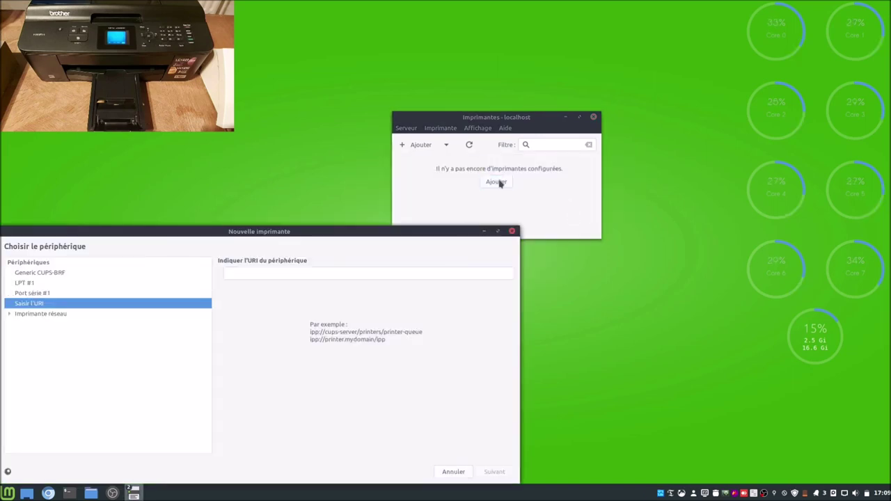
pyautogui.click(42, 315)
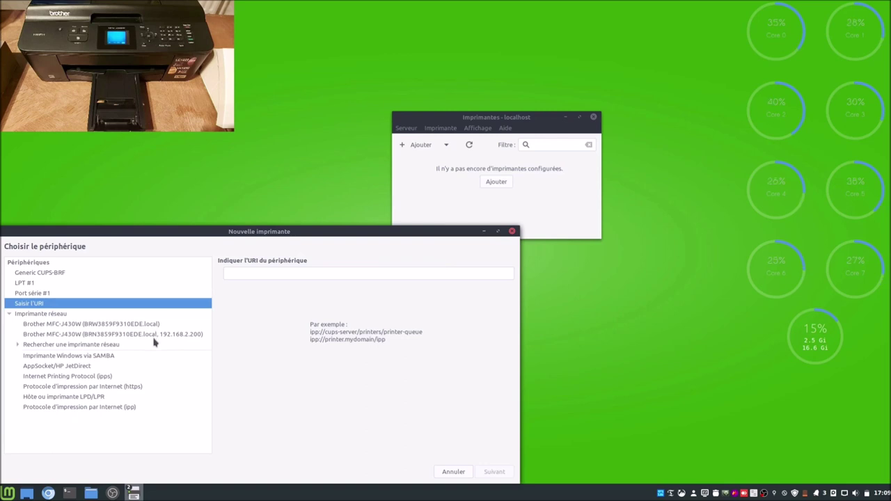
pyautogui.click(83, 345)
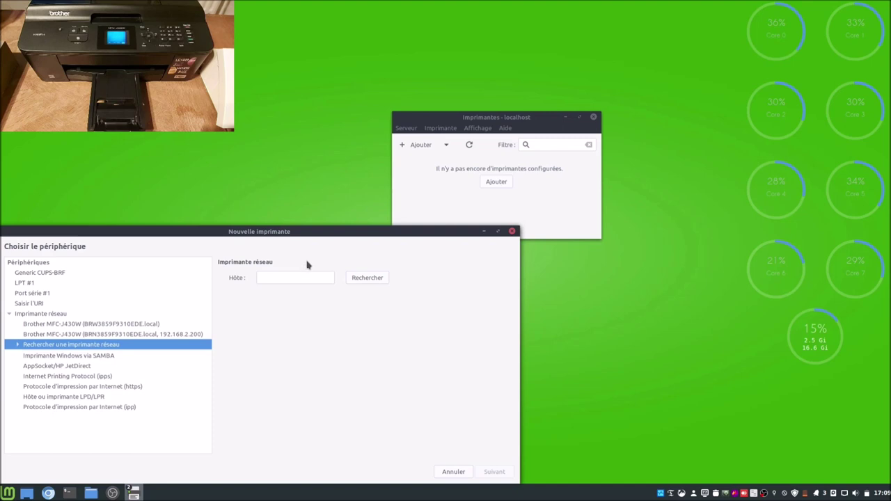
pyautogui.click(310, 277)
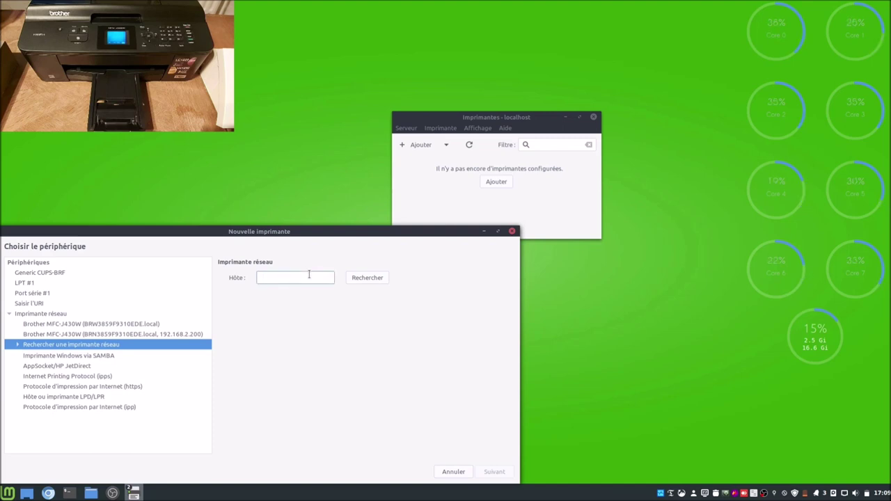
pyautogui.write('192.168.2.200')
pyautogui.click(371, 279)
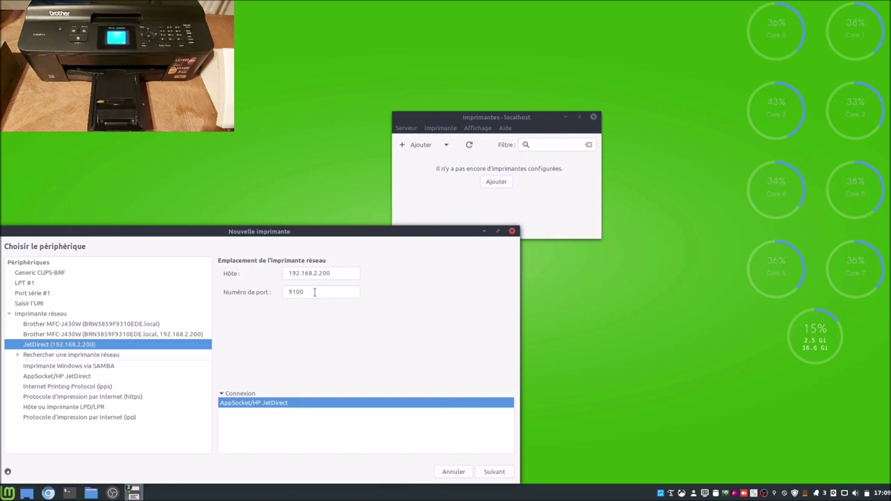
pyautogui.click(495, 472)
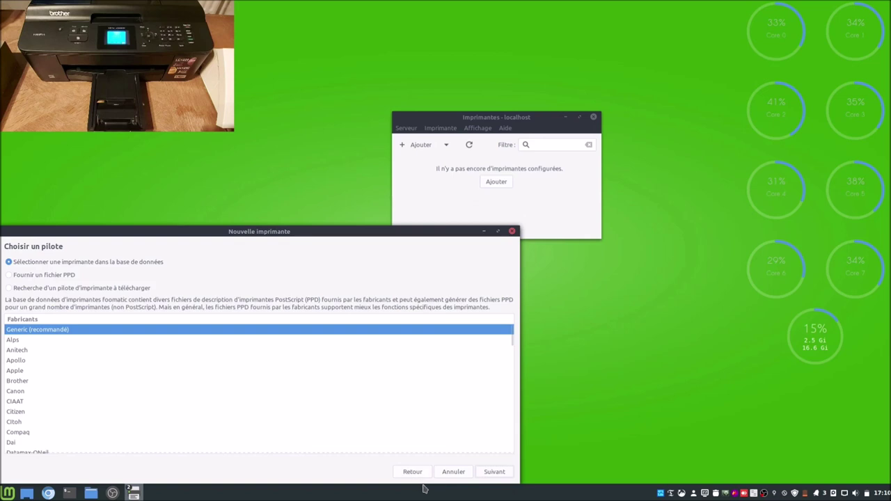
# - Add the printer with the Generic PCL 6 driver and the suggested name, description and location, and submit a test page
pyautogui.click(487, 474)
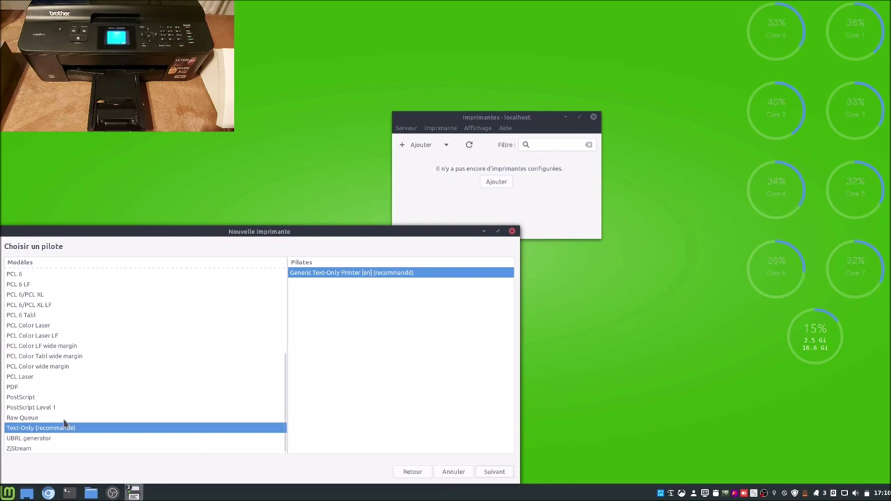
pyautogui.click(12, 277)
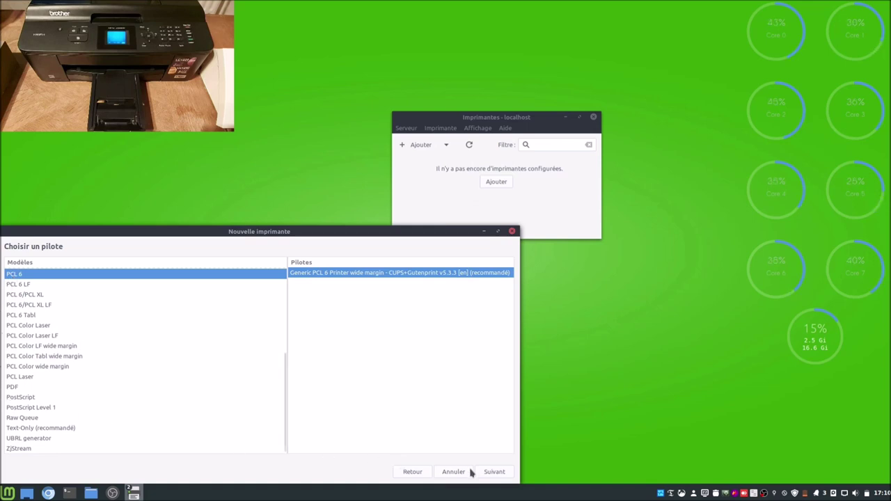
pyautogui.click(495, 473)
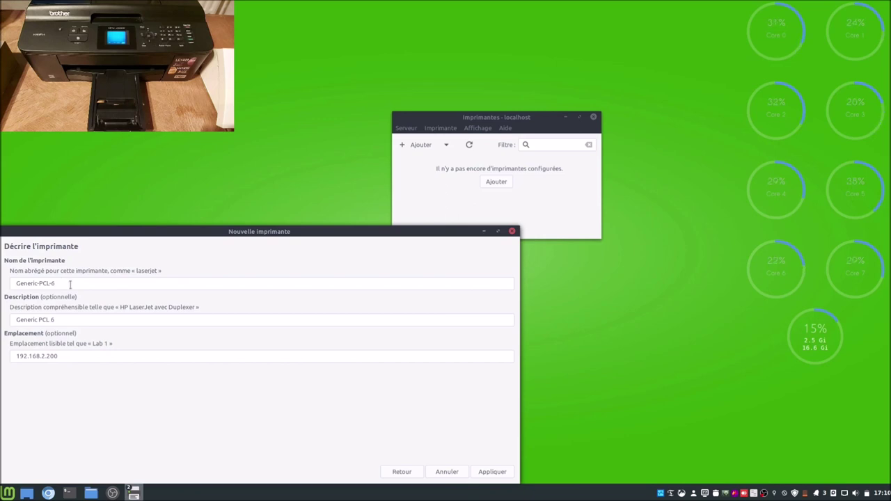
pyautogui.click(486, 478)
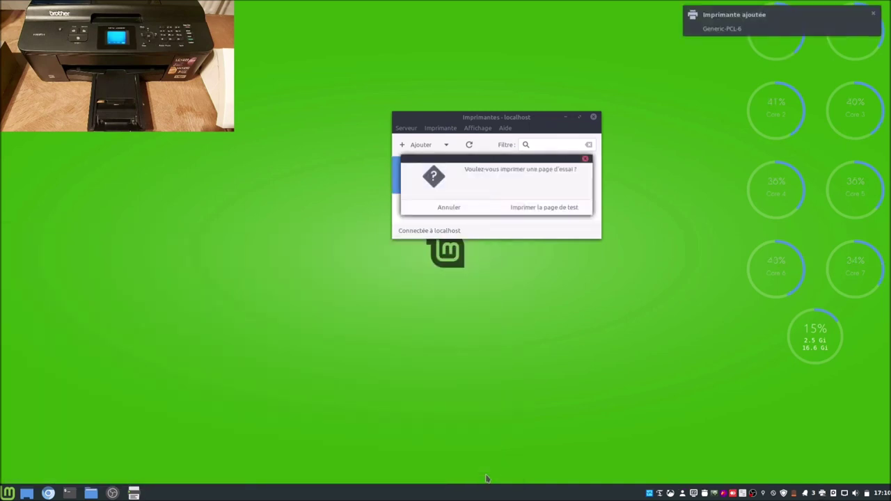
pyautogui.click(554, 209)
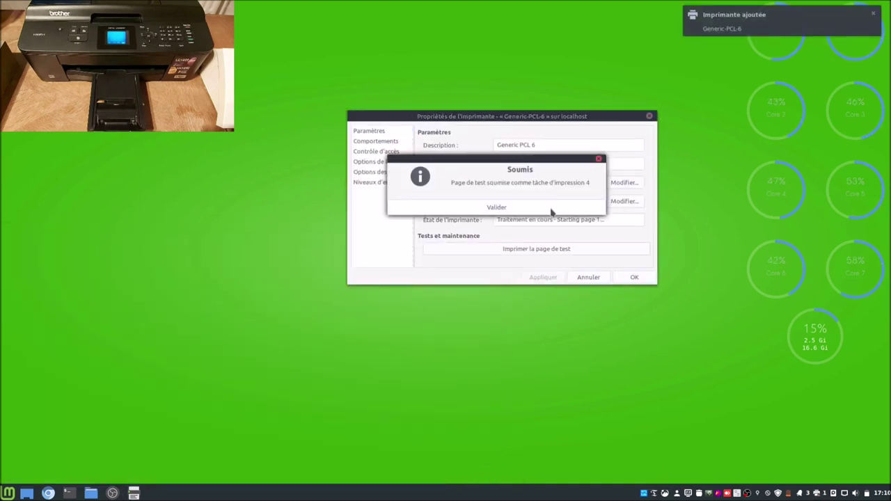
pyautogui.click(550, 209)
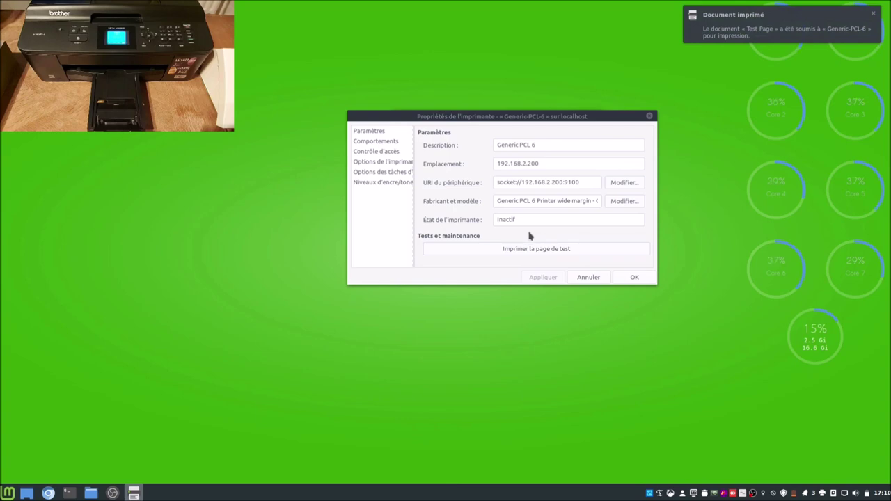
# - Switch to Chromium and check the CUPS jobs, printers list, Generic-PCL-6 details and Administration page, and return to the printer properties
pyautogui.click(48, 493)
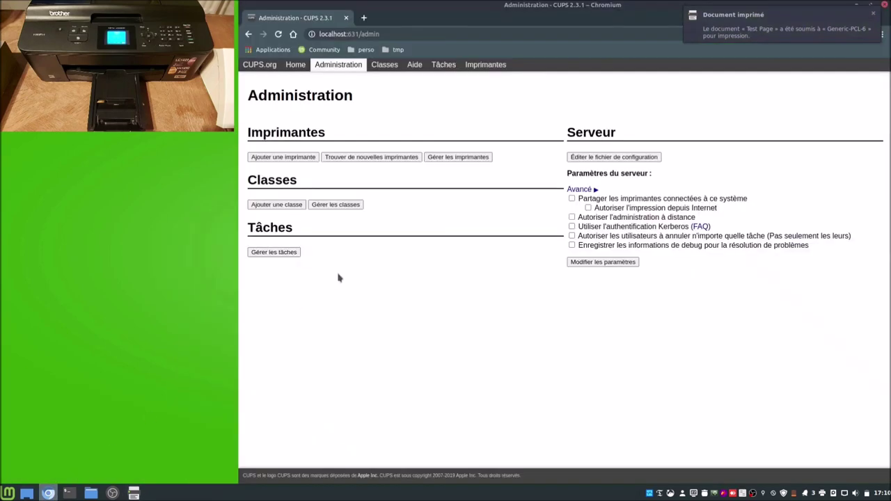
pyautogui.click(447, 66)
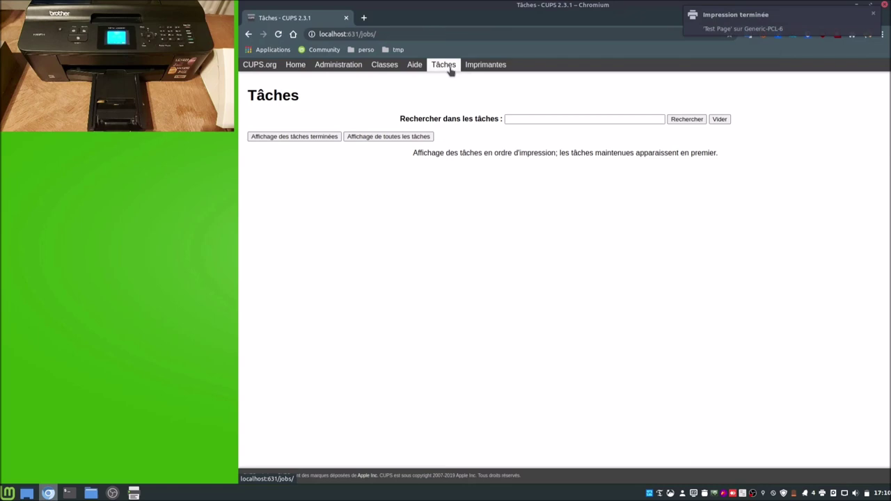
pyautogui.click(487, 69)
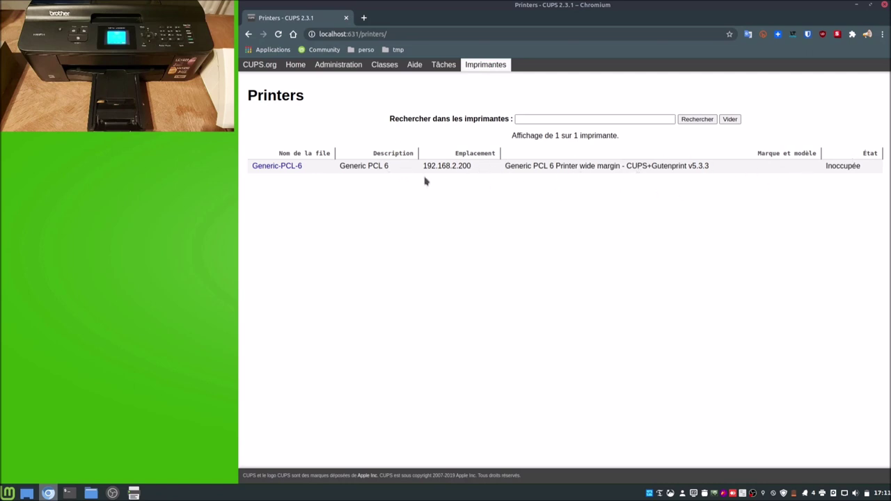
pyautogui.click(291, 168)
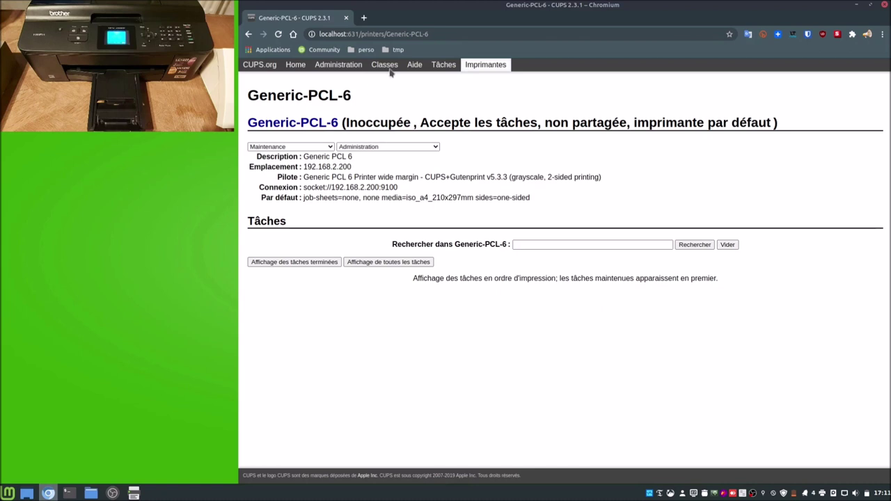
pyautogui.click(348, 66)
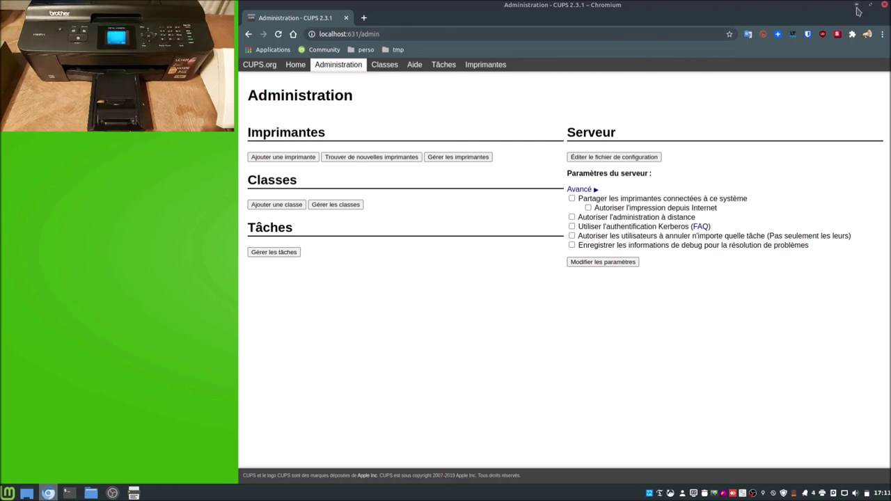
pyautogui.click(857, 6)
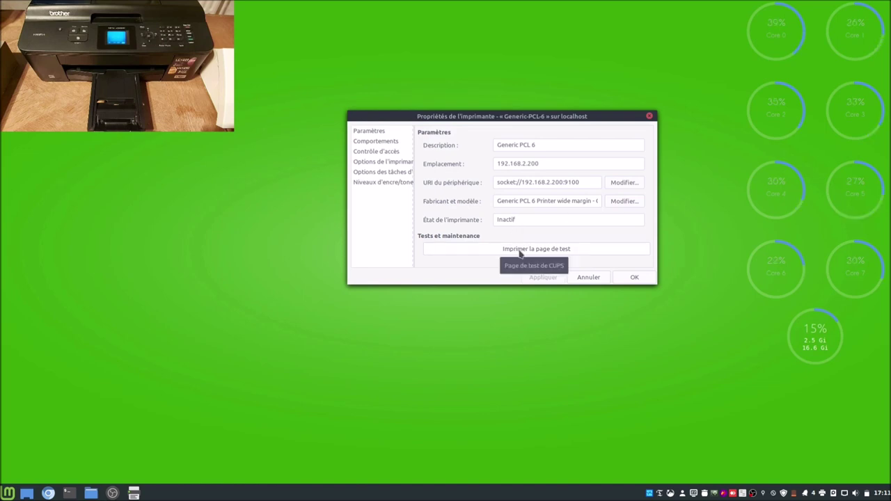
# - Check the Generic-PCL-6 printer's ink levels, including the black cartridge, and submit another test page from its Paramètres section
pyautogui.click(387, 183)
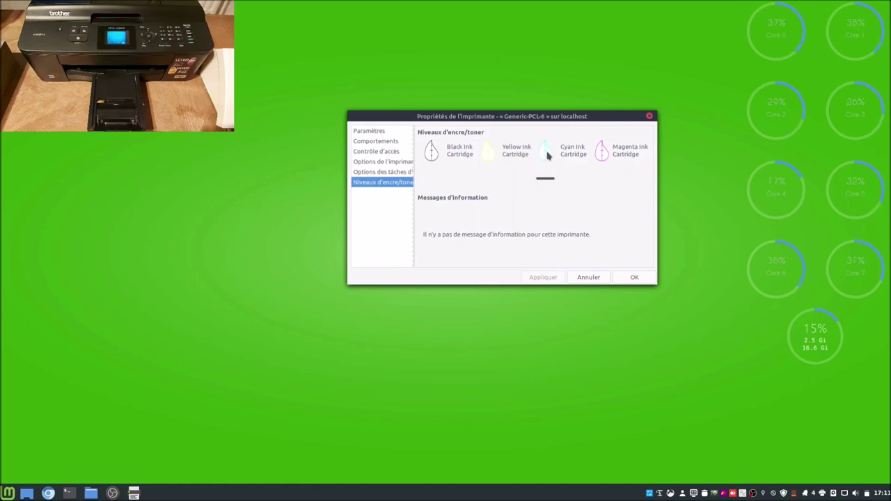
pyautogui.moveTo(431, 153)
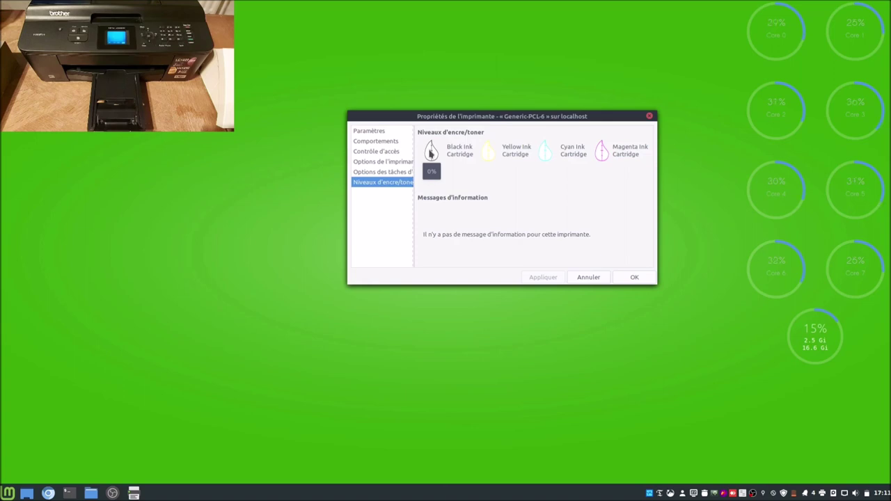
pyautogui.click(401, 132)
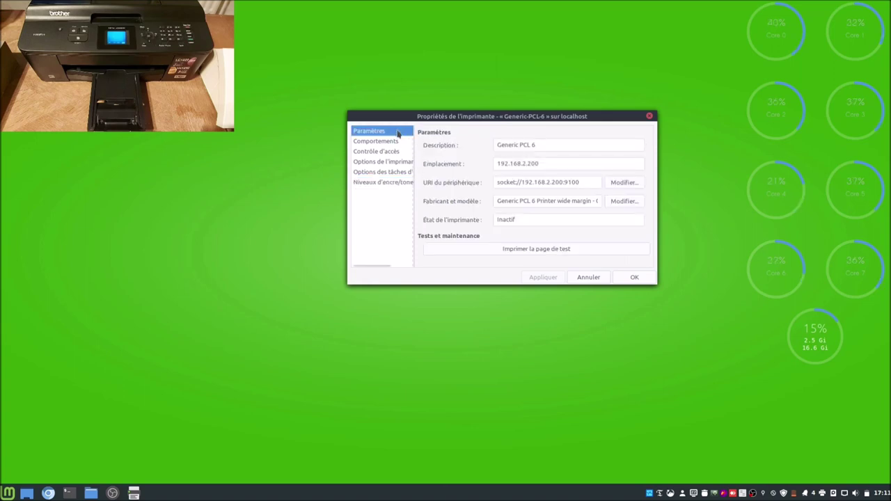
pyautogui.click(527, 249)
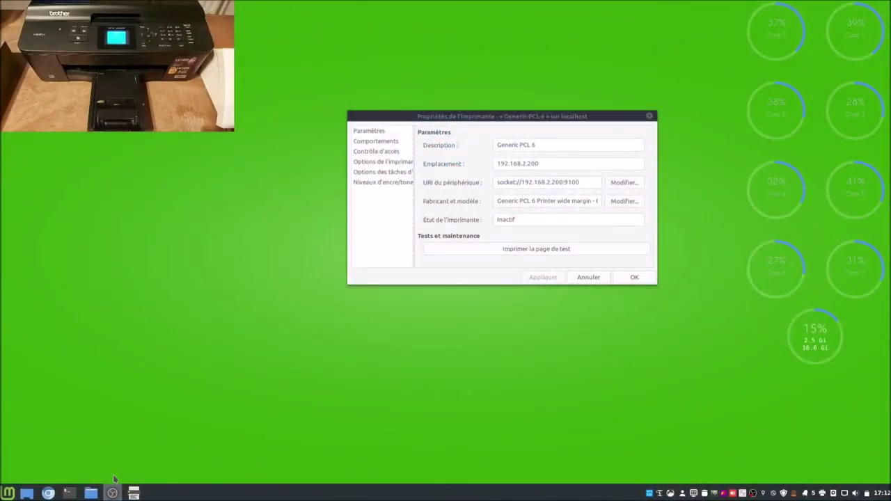
# - Switch to Chromium, check the CUPS jobs, printers list and Administration page, and return to the printer properties
pyautogui.click(48, 493)
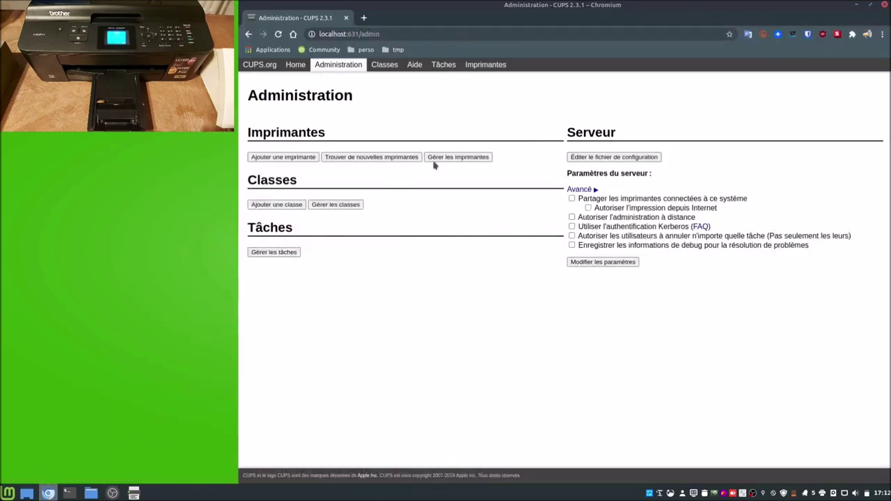
pyautogui.click(449, 65)
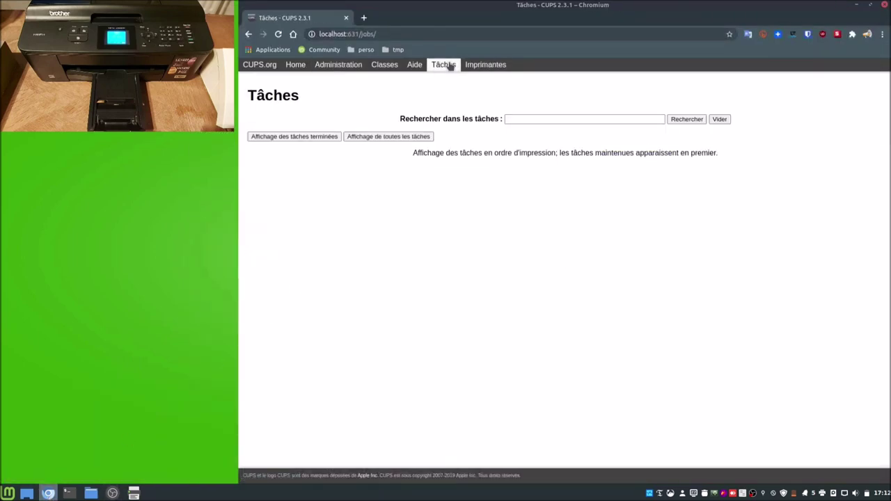
pyautogui.click(471, 66)
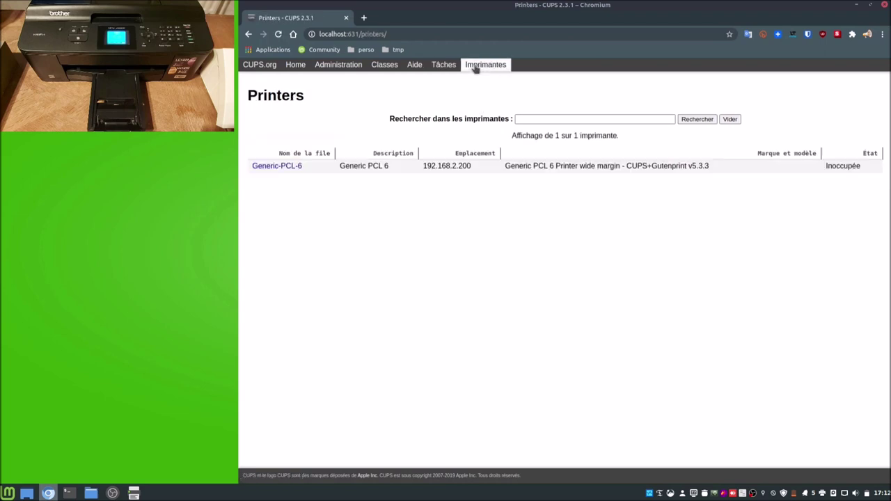
pyautogui.click(346, 67)
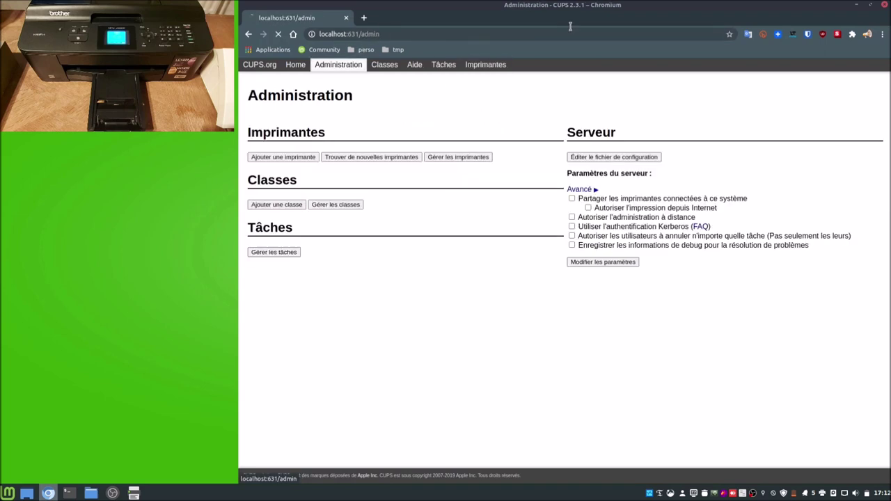
pyautogui.click(856, 7)
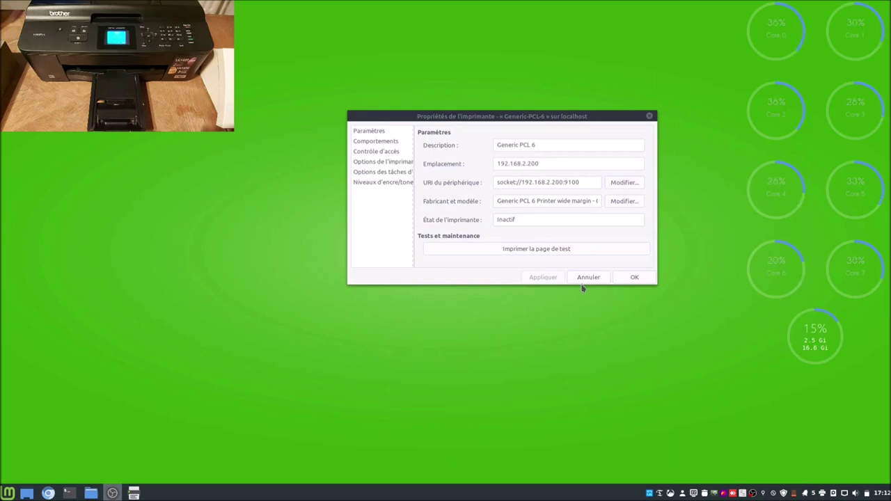
# - Cancel the Generic-PCL-6 properties and delete that printer from the system printer list
pyautogui.moveTo(527, 117); pyautogui.dragTo(517, 253)
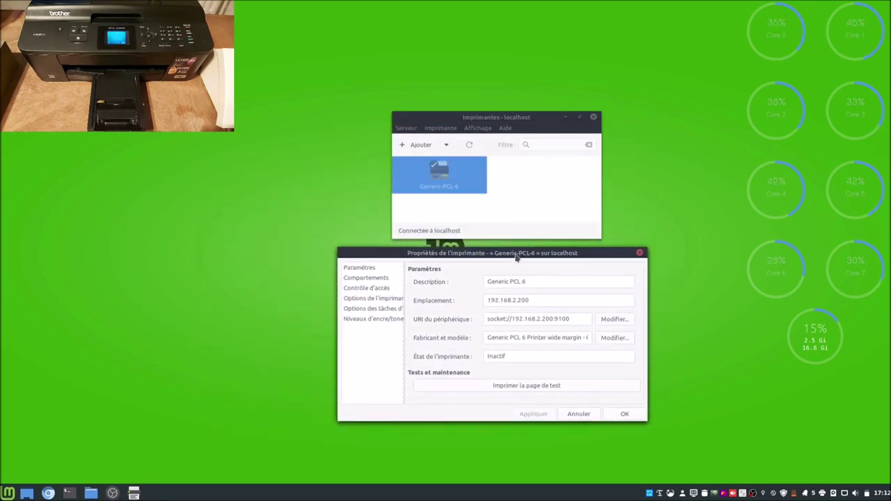
pyautogui.click(580, 415)
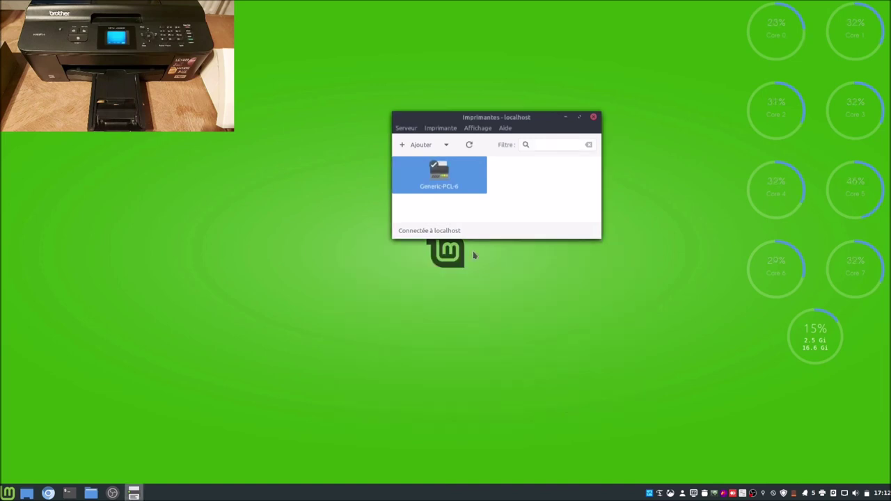
pyautogui.rightClick(450, 187)
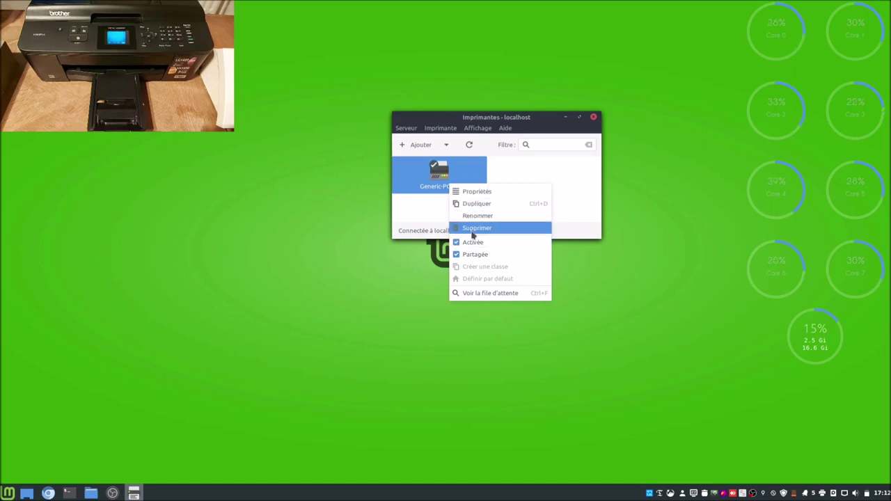
pyautogui.click(476, 228)
pyautogui.click(569, 206)
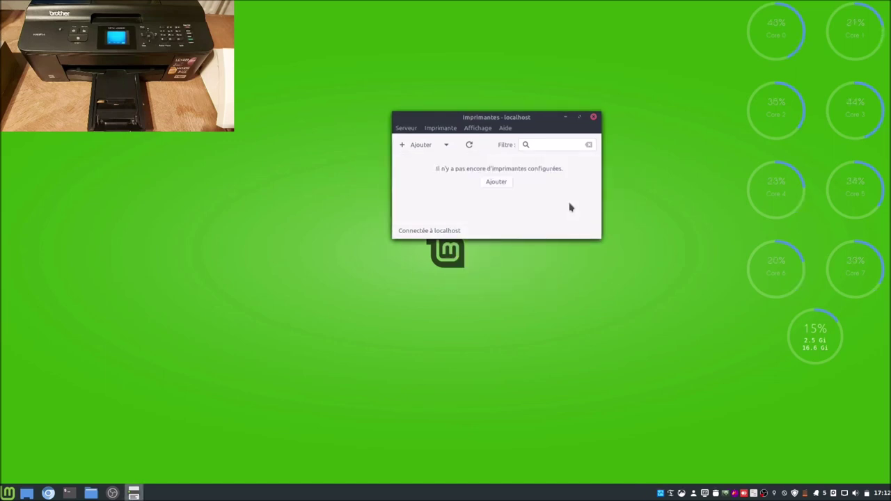
# - Start adding a new printer, search for a network printer at host 192.168.2.200, and accept its AppSocket/HP JetDirect connection on port 9100
pyautogui.moveTo(49, 494)
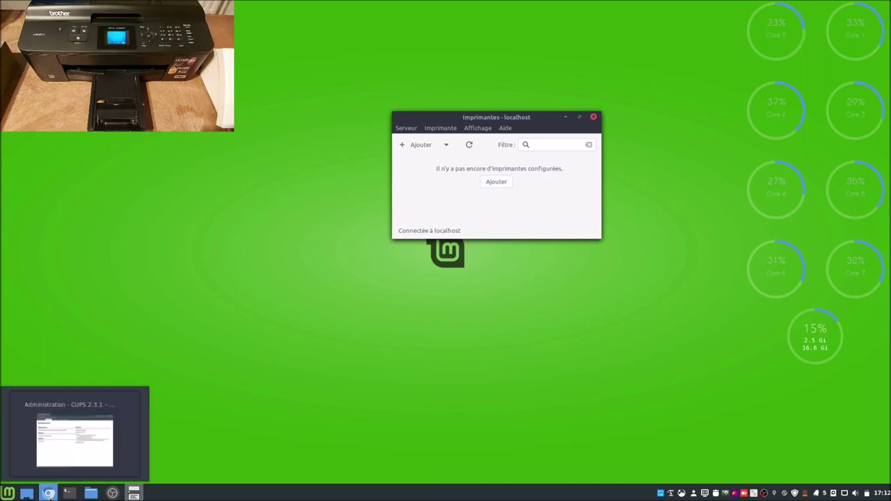
pyautogui.click(503, 182)
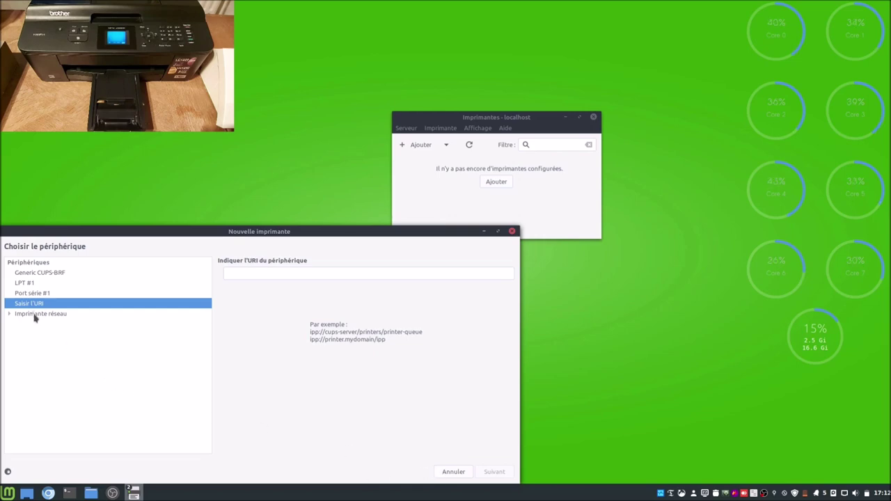
pyautogui.click(64, 345)
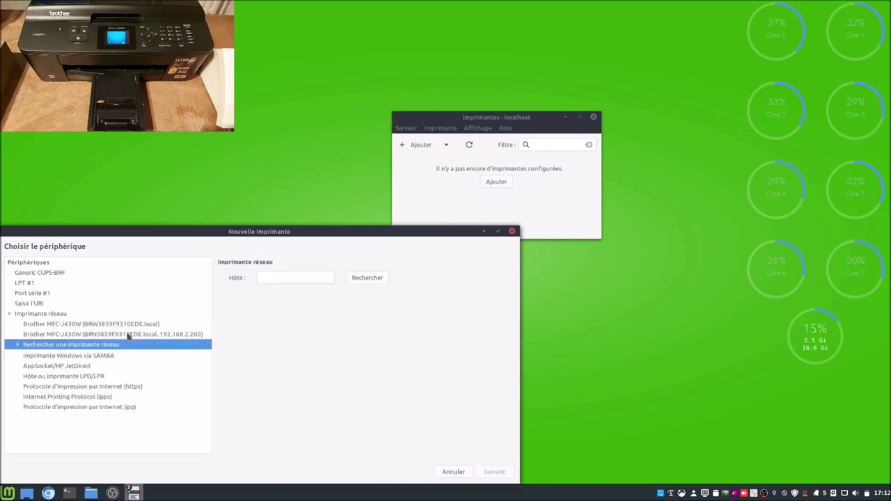
pyautogui.click(288, 279)
pyautogui.write('192.168.2.200')
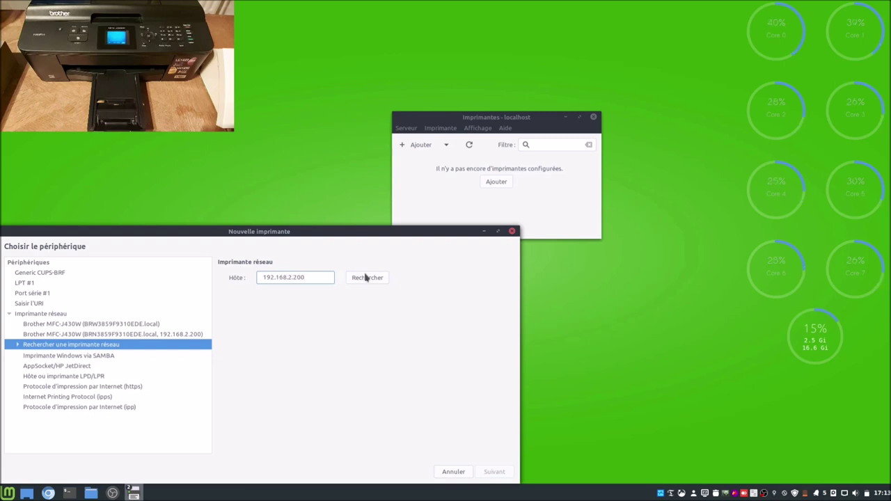
pyautogui.click(367, 277)
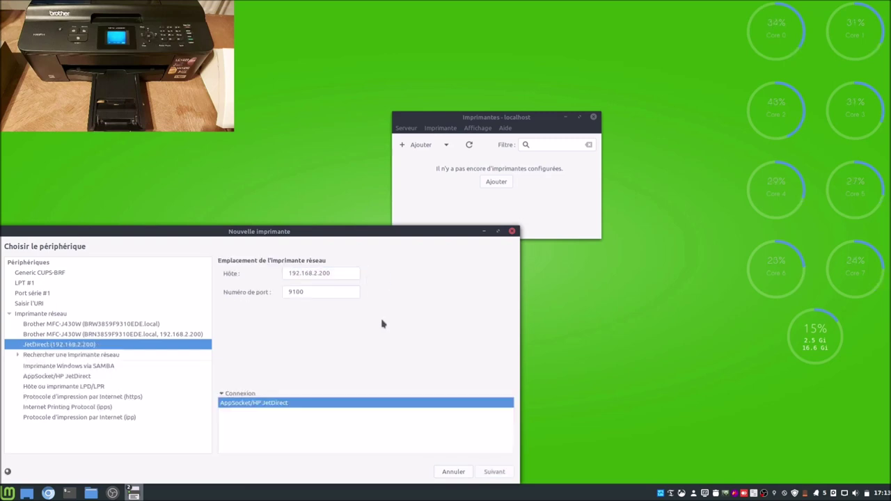
pyautogui.click(494, 471)
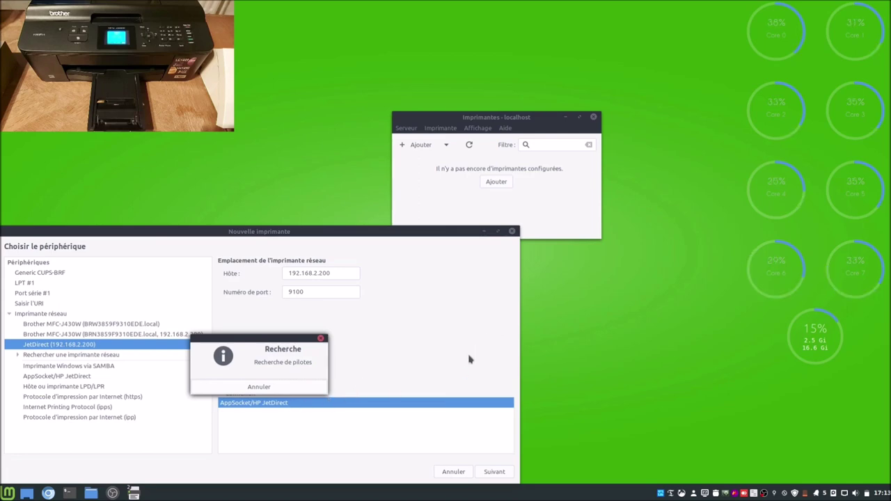
# - Add the printer with the recommended Generic Text-Only driver and default installable options, and decline the test page
pyautogui.click(493, 472)
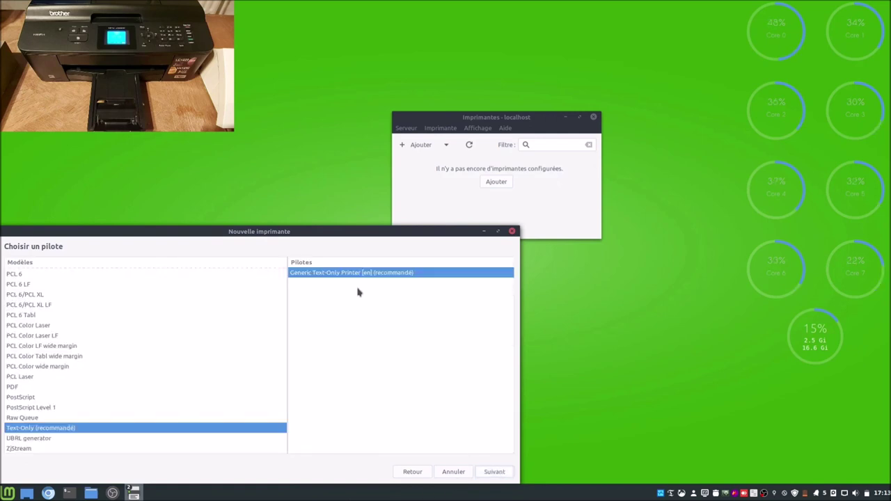
pyautogui.click(493, 472)
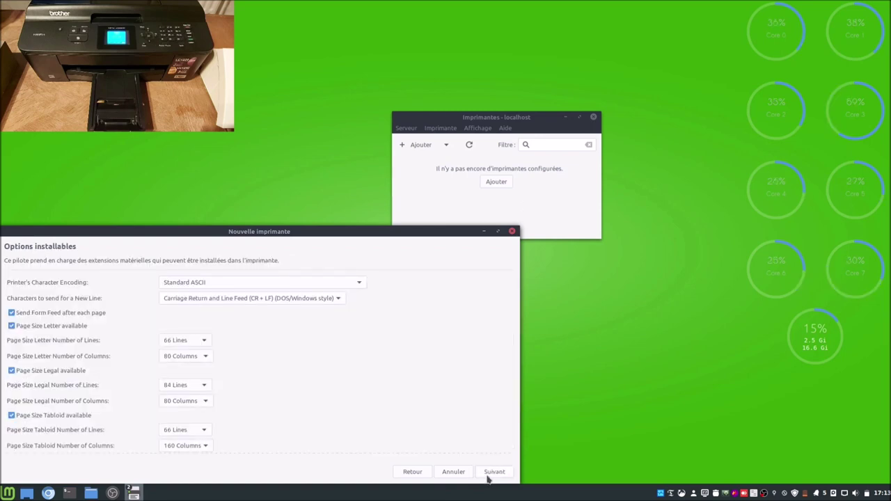
pyautogui.click(489, 475)
pyautogui.click(490, 473)
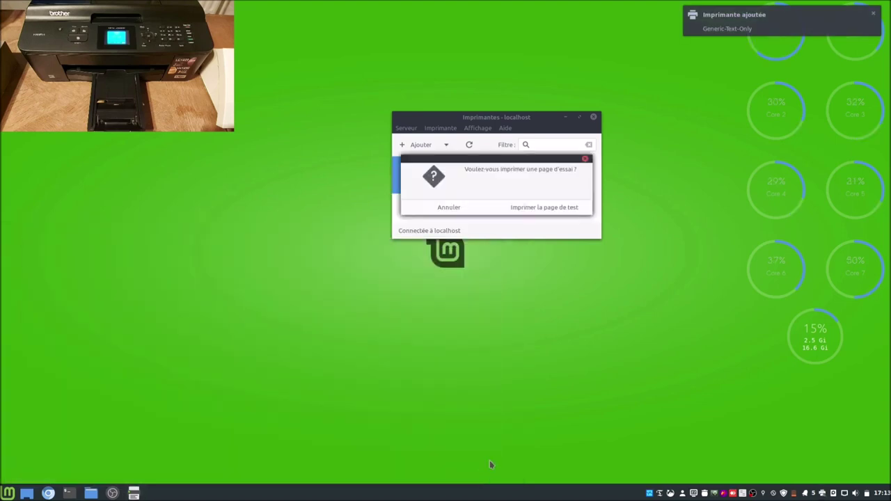
pyautogui.click(461, 207)
# - Switch to Chromium and search Google for "linux" in a new tab
pyautogui.moveTo(57, 492)
pyautogui.click(57, 494)
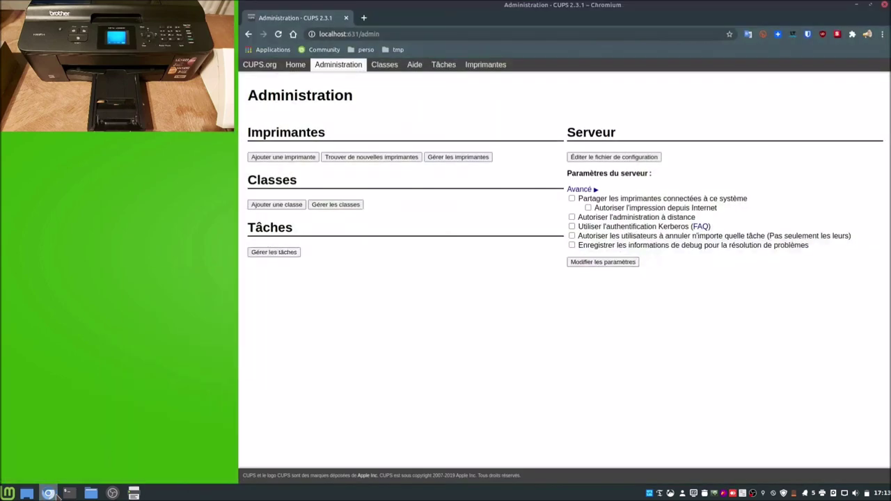
pyautogui.click(363, 18)
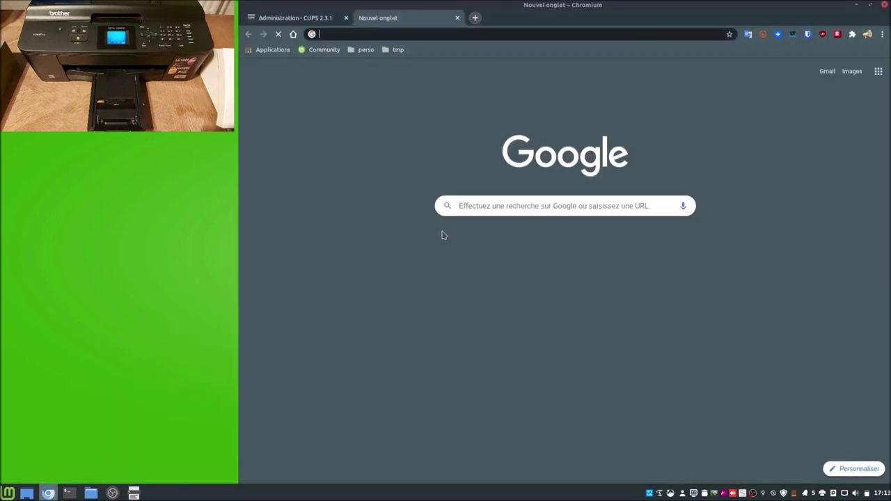
pyautogui.click(500, 209)
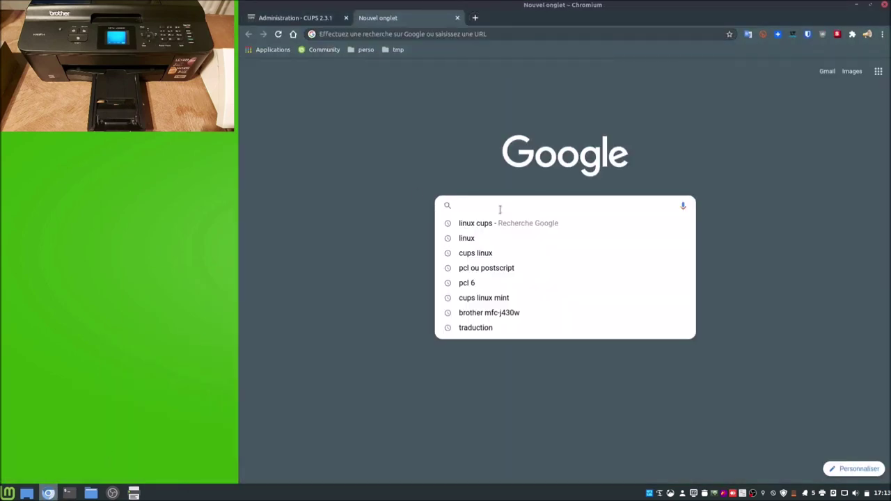
pyautogui.write('linux')
pyautogui.press('Return')
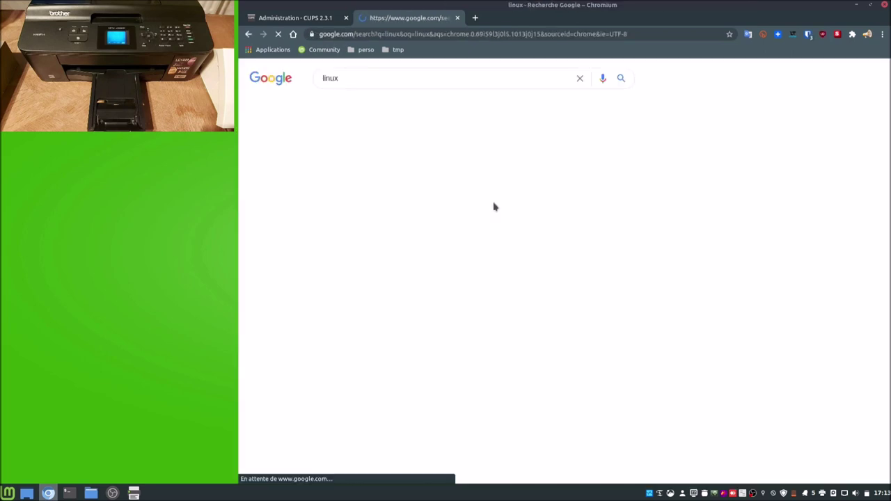
# - Show the image results and open the large Le Monde Informatique penguin picture in a new tab
pyautogui.click(376, 112)
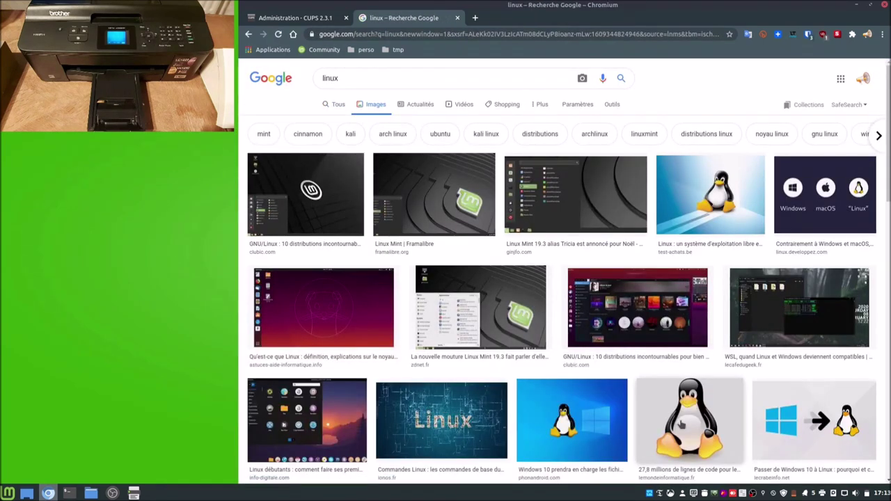
pyautogui.click(682, 423)
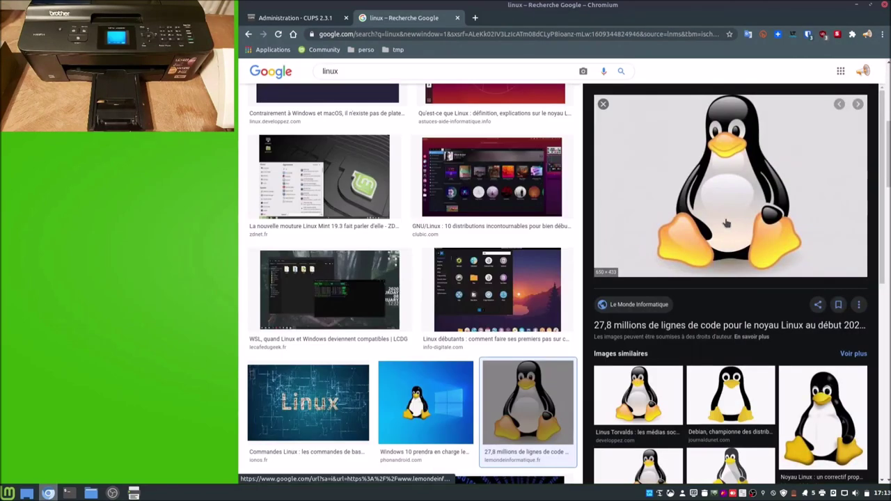
pyautogui.rightClick(726, 222)
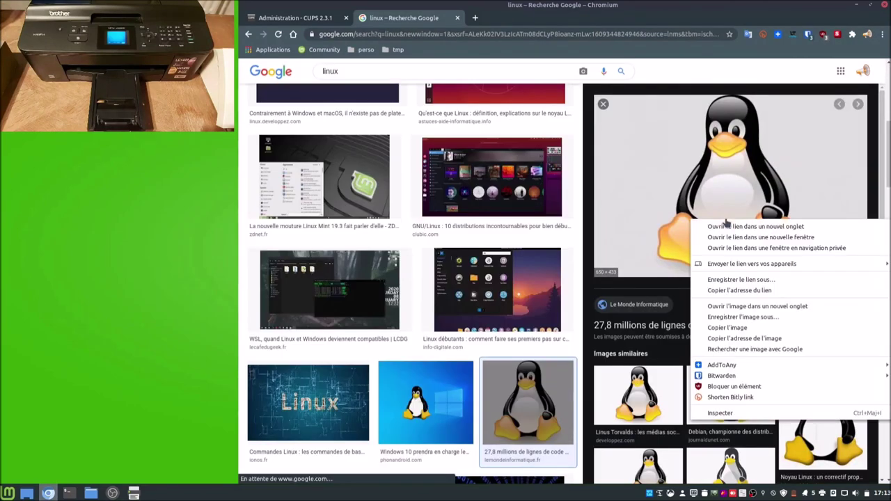
pyautogui.click(757, 306)
pyautogui.click(515, 18)
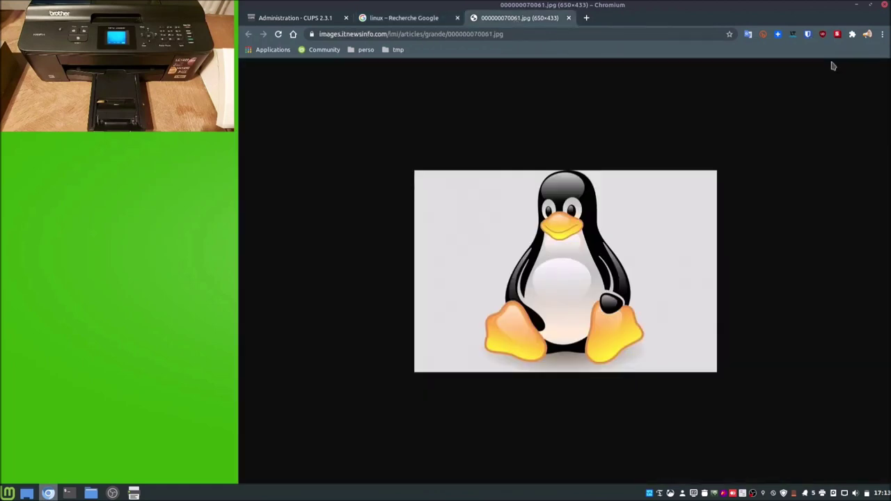
# - Check the penguin picture's print preview for Generic-Text-Only, cancel printing, close the picture and return to the printer list
pyautogui.click(882, 33)
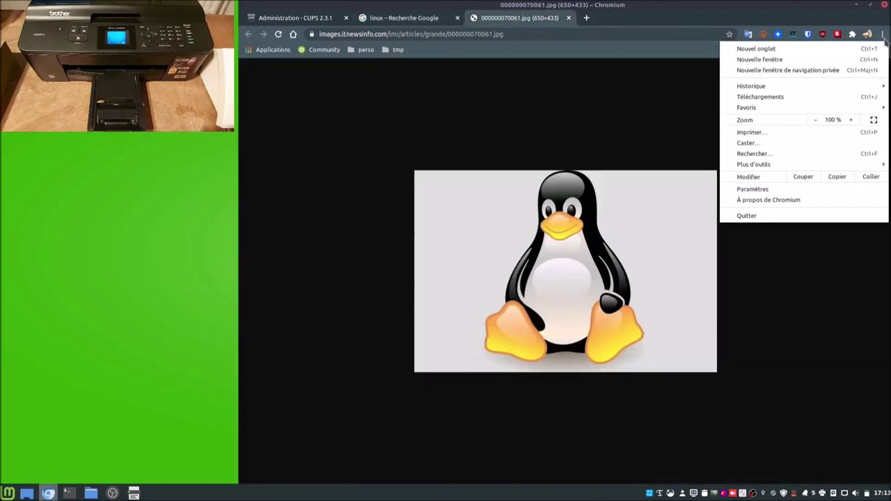
pyautogui.click(765, 133)
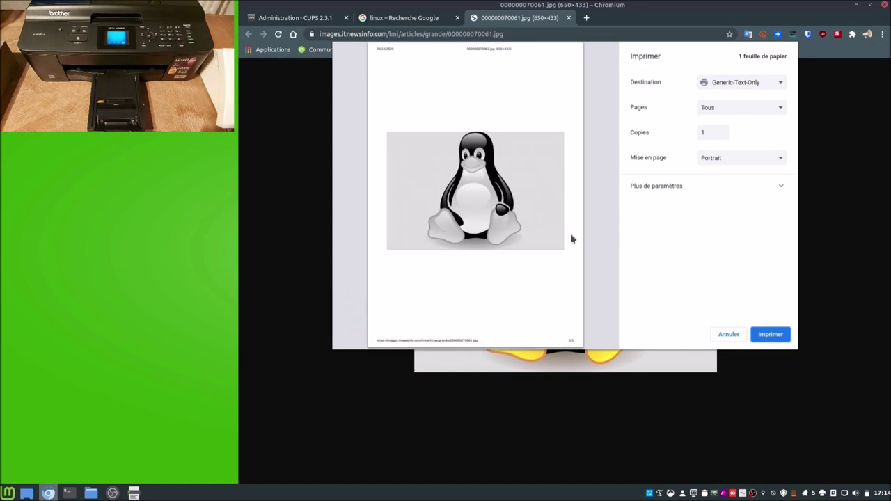
pyautogui.click(720, 338)
pyautogui.click(569, 18)
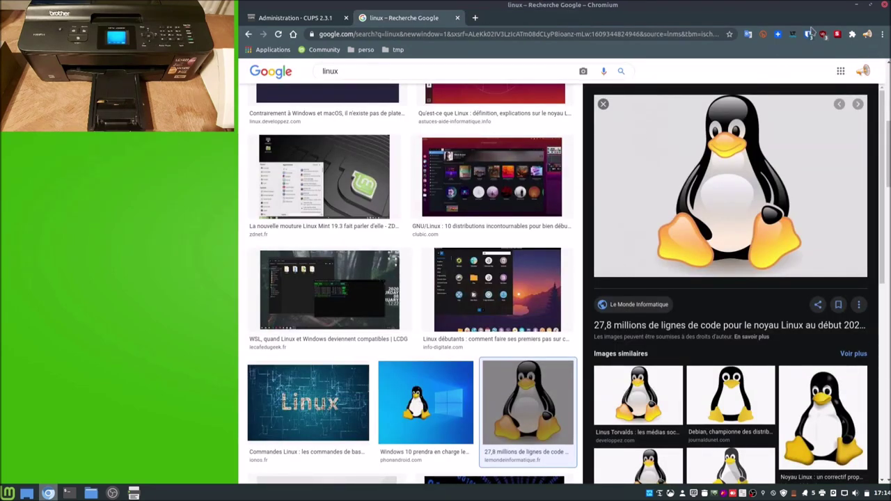
pyautogui.click(854, 6)
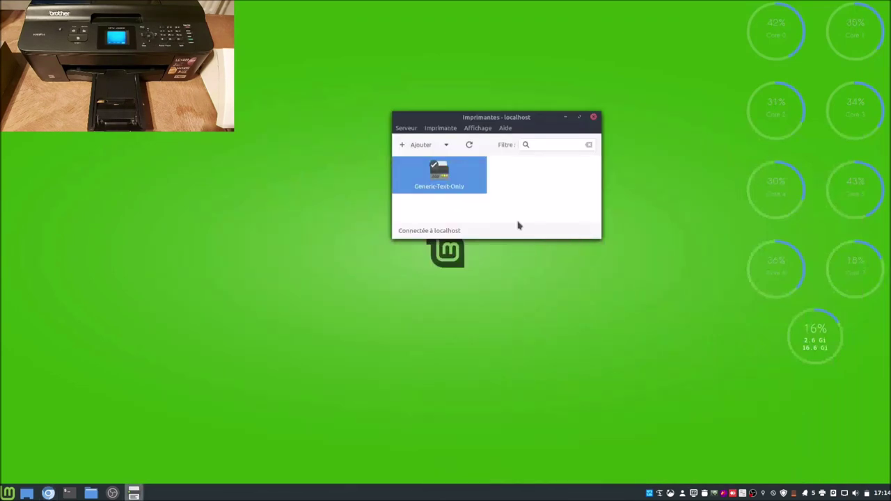
# - Delete the Generic-Text-Only printer and confirm its removal
pyautogui.rightClick(439, 180)
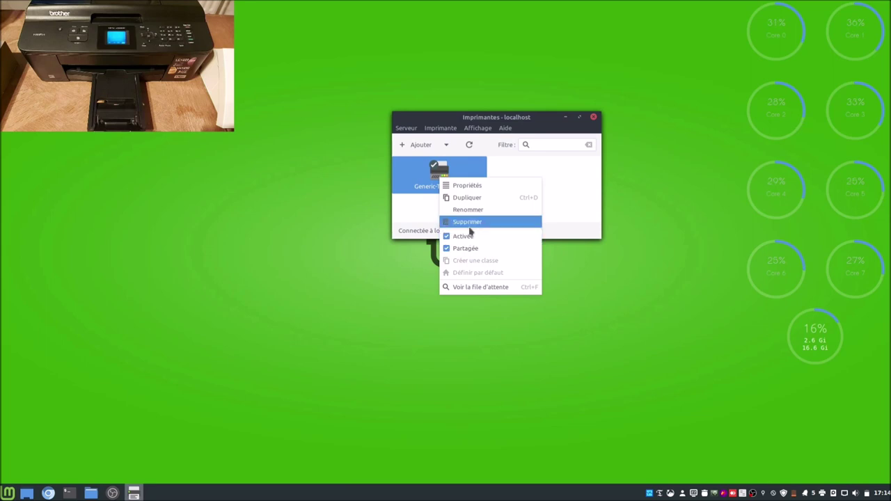
pyautogui.click(469, 223)
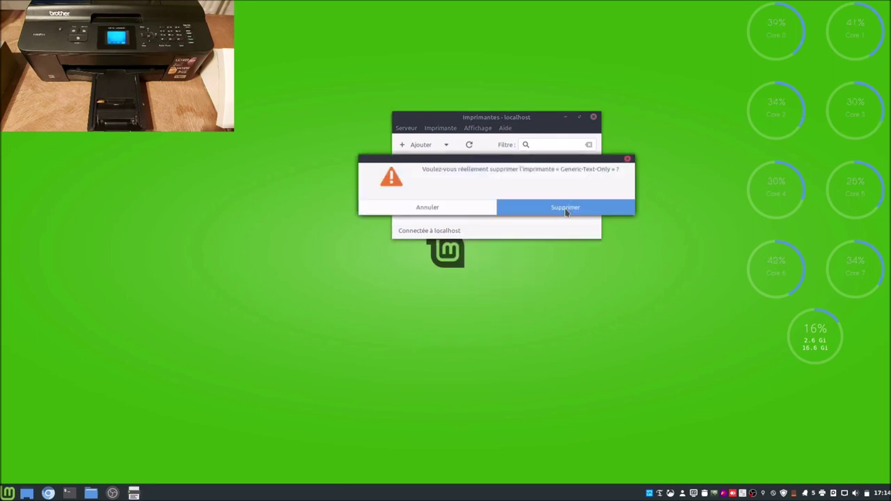
pyautogui.click(519, 207)
# - Start adding a new printer and search for a network printer at host 192.168.2.200
pyautogui.click(498, 185)
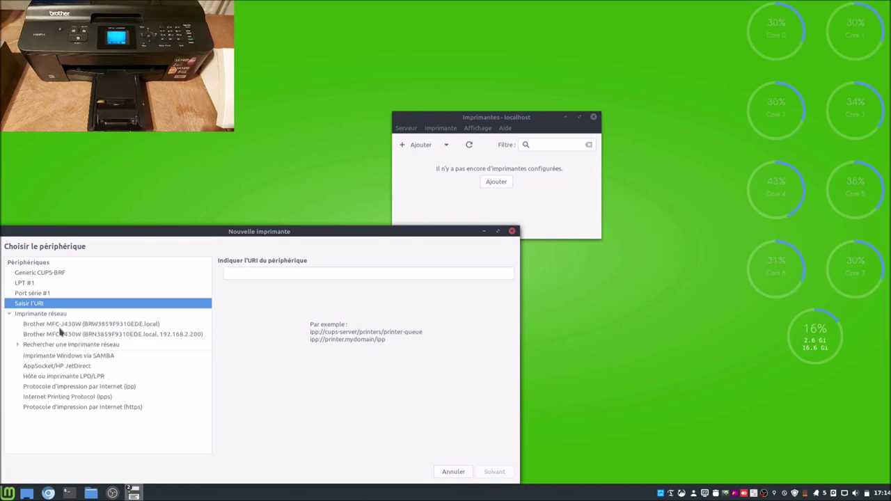
pyautogui.click(54, 344)
pyautogui.click(320, 278)
pyautogui.write('1')
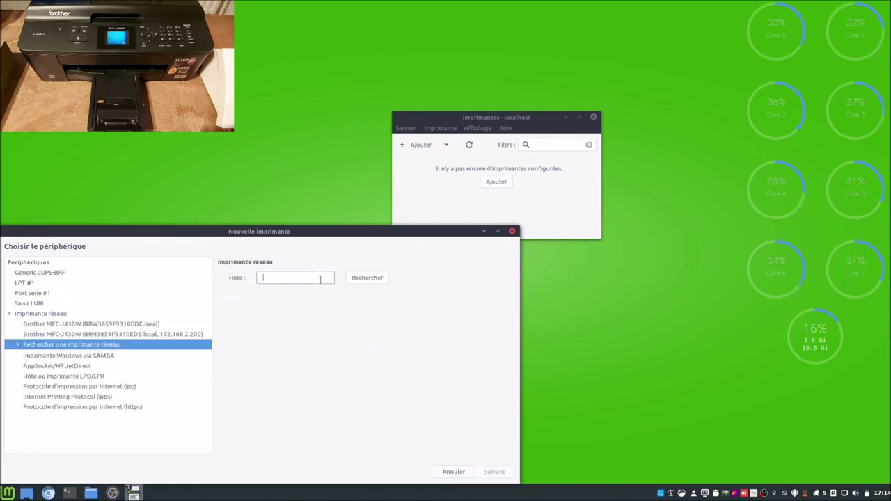
pyautogui.write('92.168.2.200')
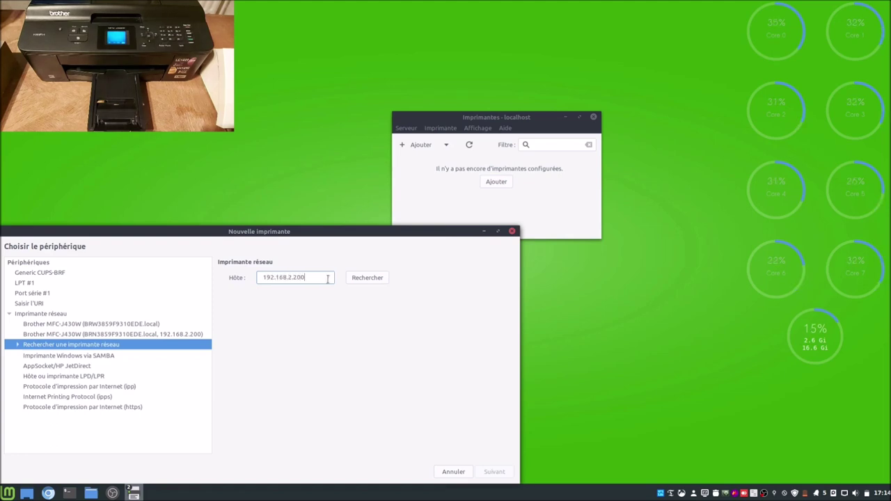
pyautogui.click(376, 277)
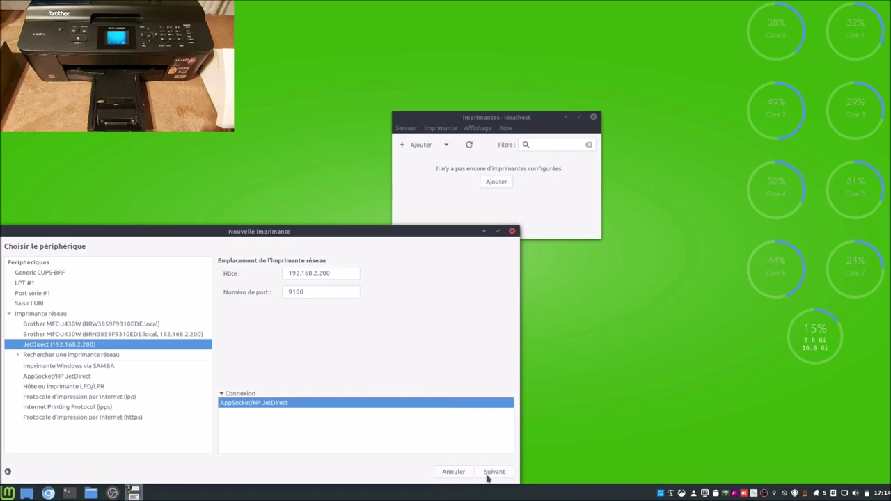
# - Add the JetDirect device on port 9100 with the Generic PCL 6 driver and default description, declining the test page
pyautogui.click(490, 473)
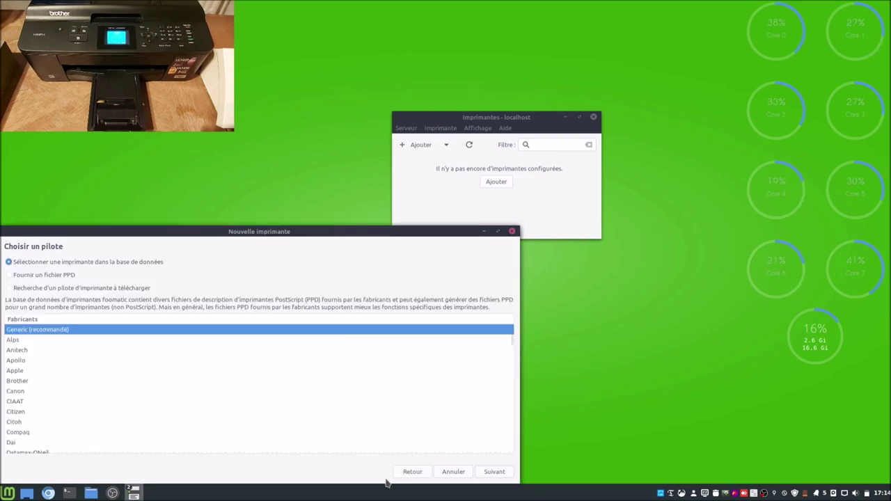
pyautogui.click(495, 474)
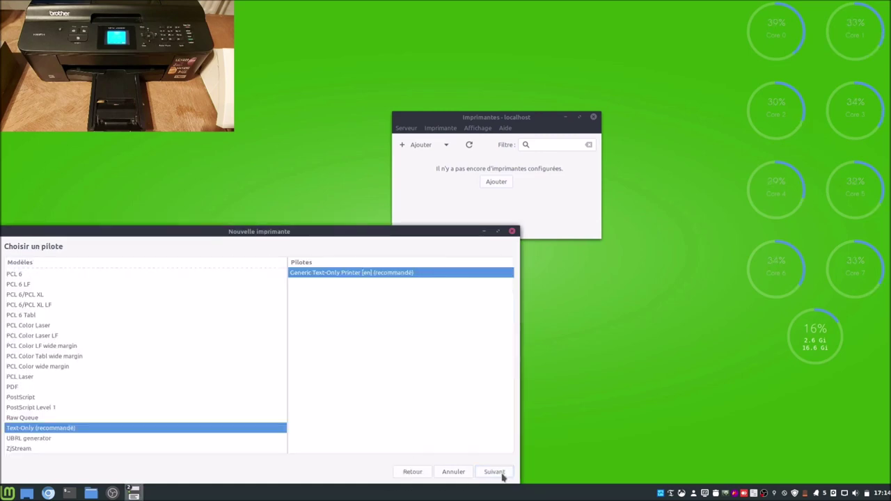
pyautogui.click(27, 274)
pyautogui.click(494, 472)
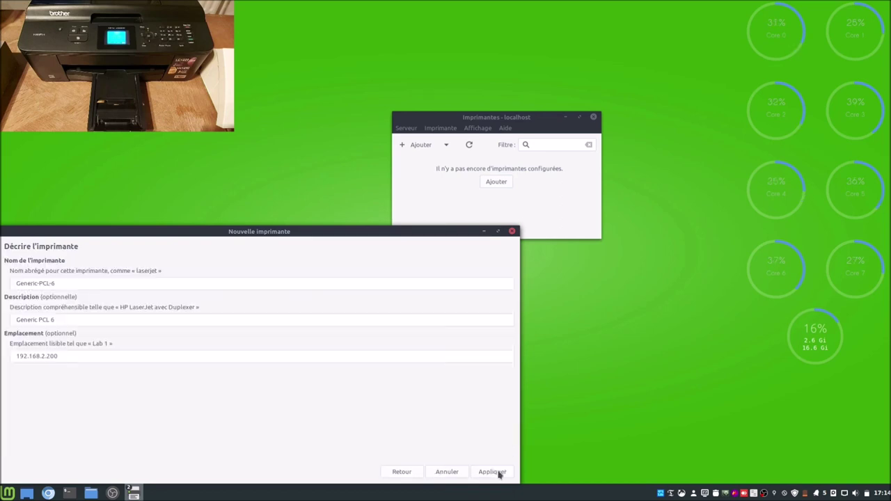
pyautogui.click(494, 472)
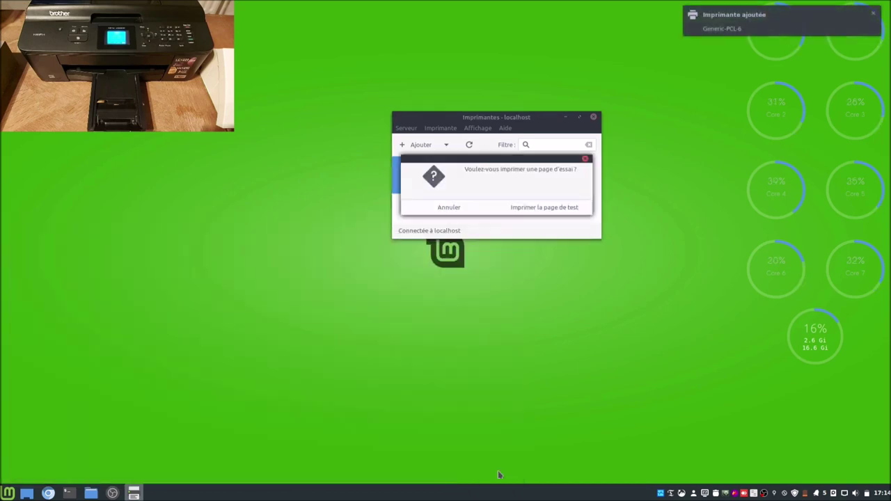
pyautogui.click(440, 206)
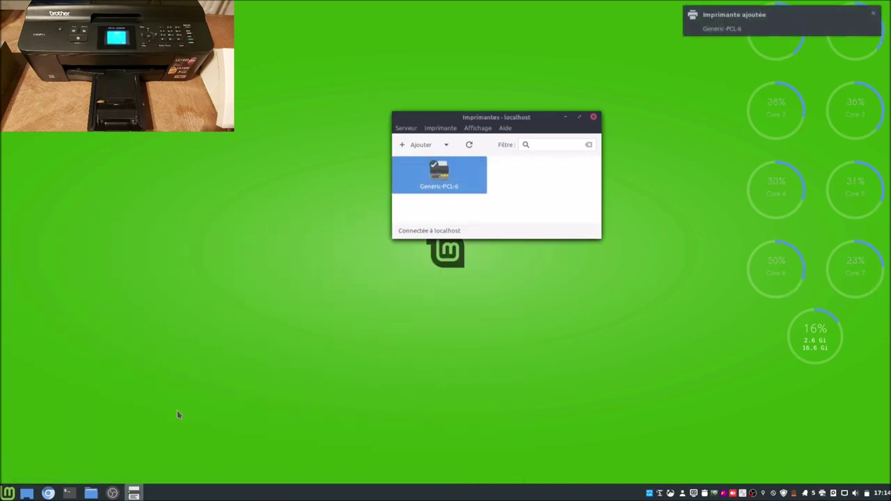
# - Switch to Chromium, open the Le Monde Informatique penguin picture in its own tab and bring up its print preview
pyautogui.click(48, 493)
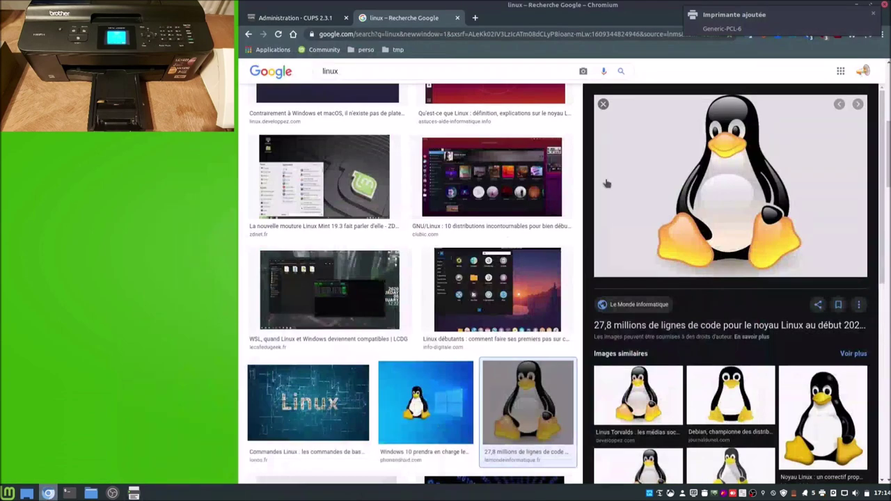
pyautogui.rightClick(699, 166)
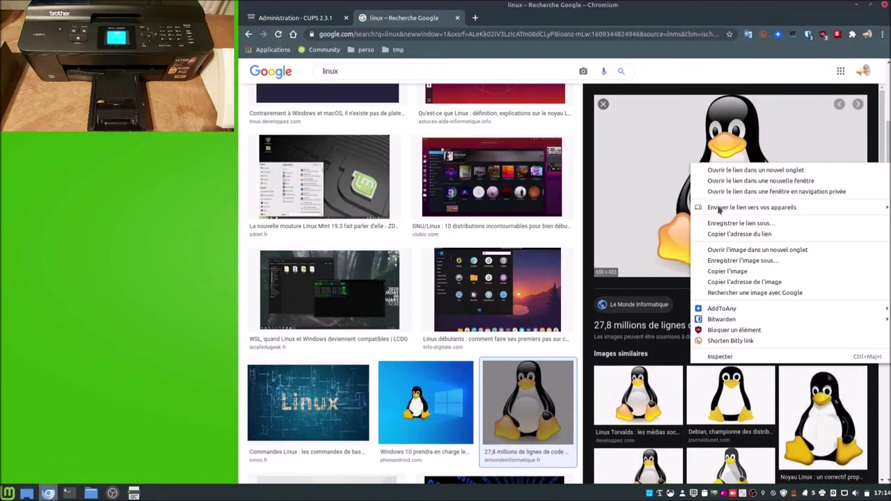
pyautogui.click(733, 251)
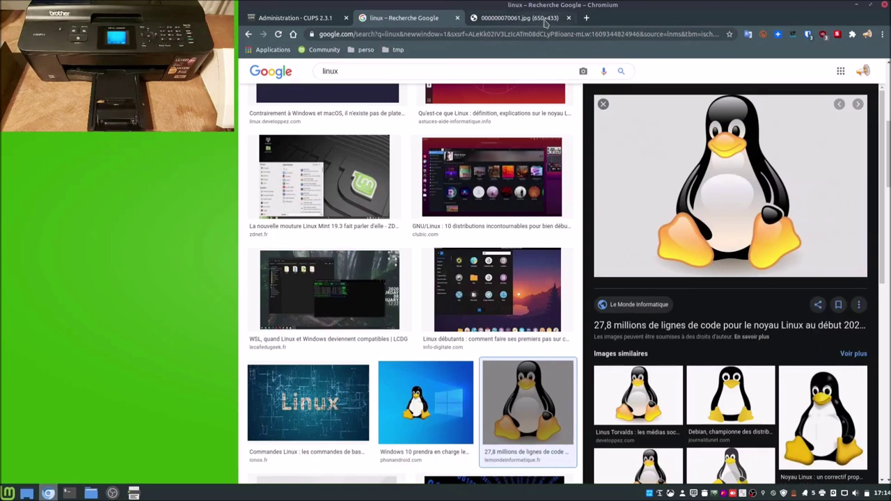
pyautogui.click(529, 18)
pyautogui.click(882, 35)
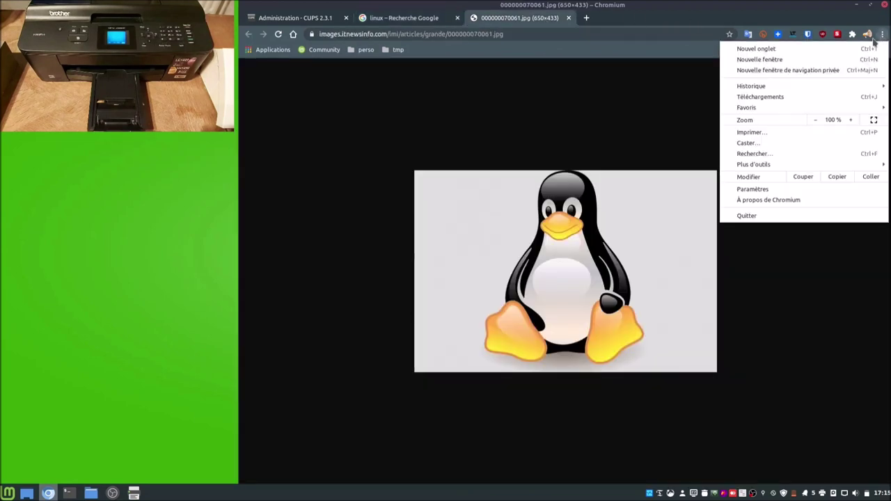
pyautogui.click(804, 134)
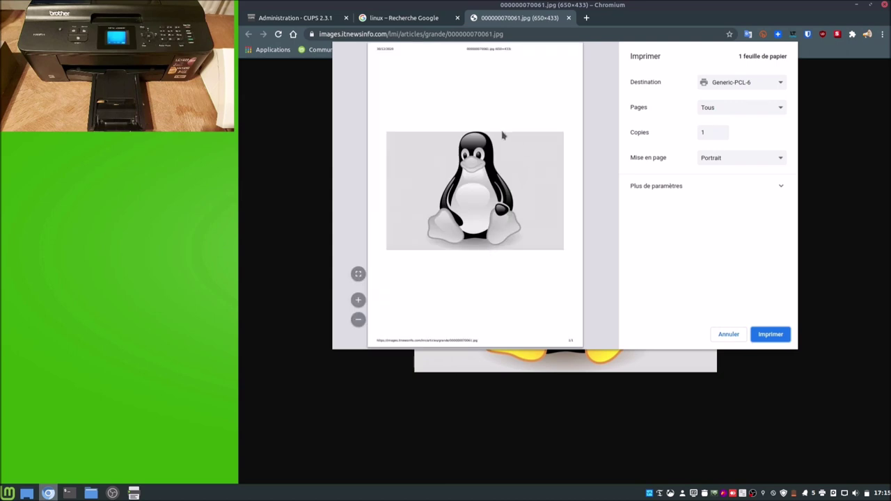
# - Check the print destinations and additional settings for Generic-PCL-6, and enable background graphics
pyautogui.click(762, 84)
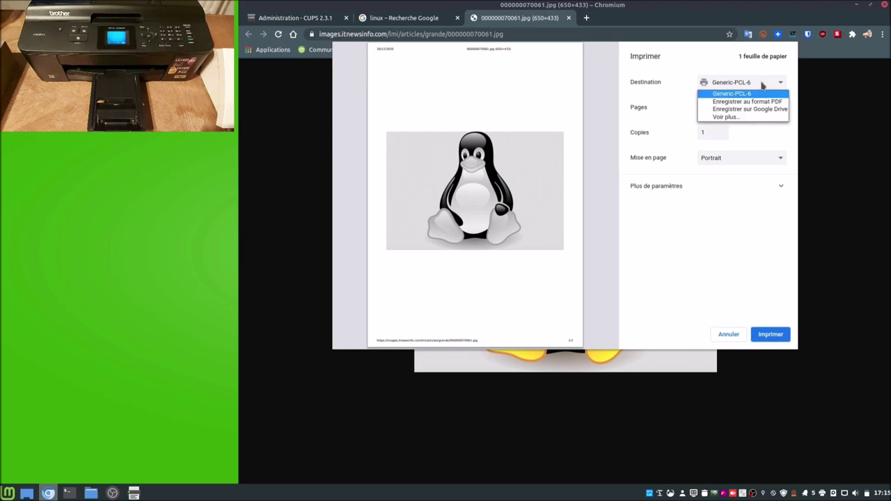
pyautogui.click(762, 84)
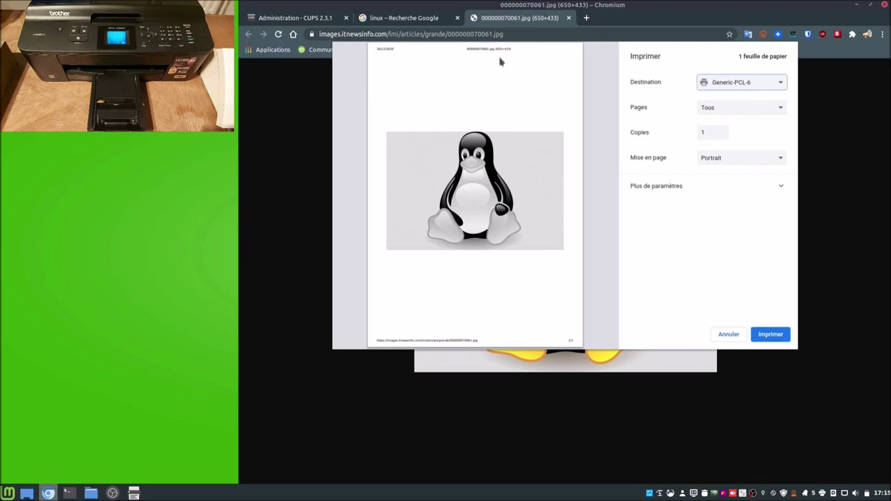
pyautogui.click(689, 184)
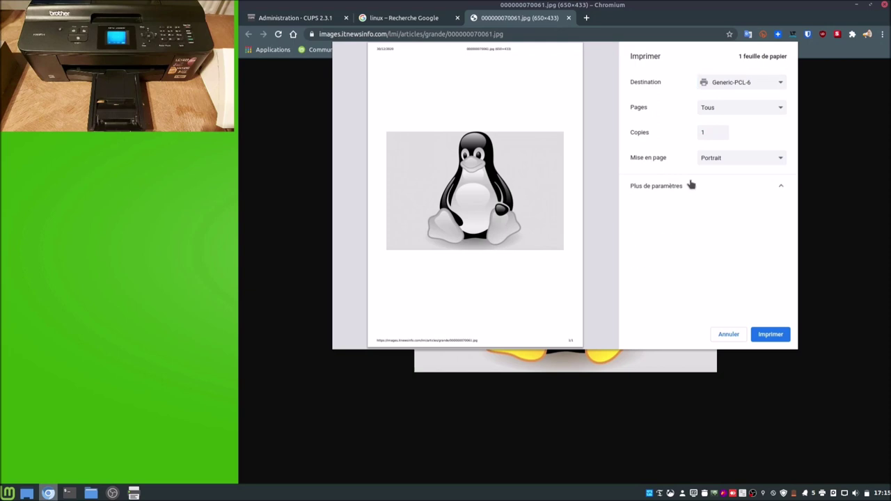
pyautogui.scroll(-2, 728, 290)
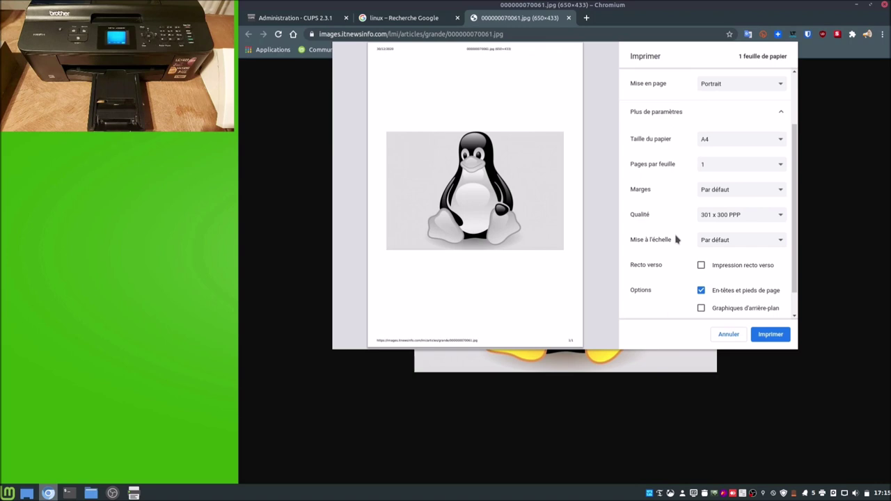
pyautogui.scroll(-1, 675, 240)
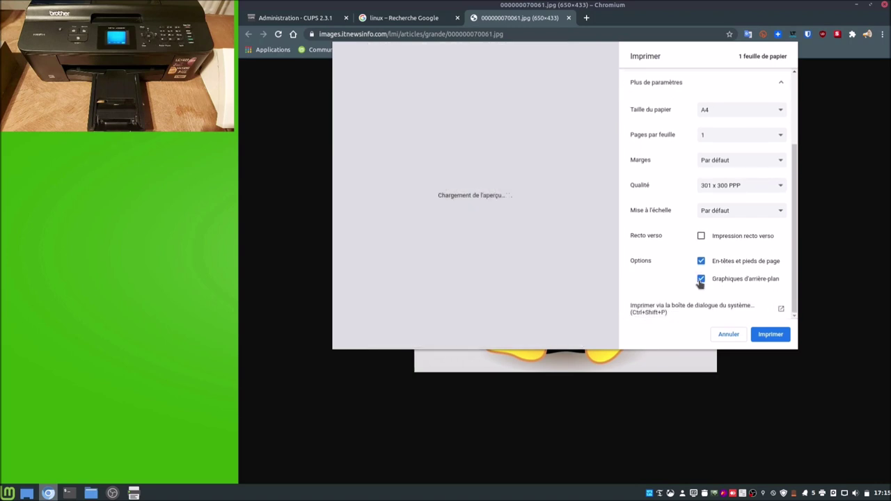
pyautogui.click(701, 279)
# - Open the system print dialog and check the page layout, job and image resolution options for Generic-PCL-6
pyautogui.click(653, 312)
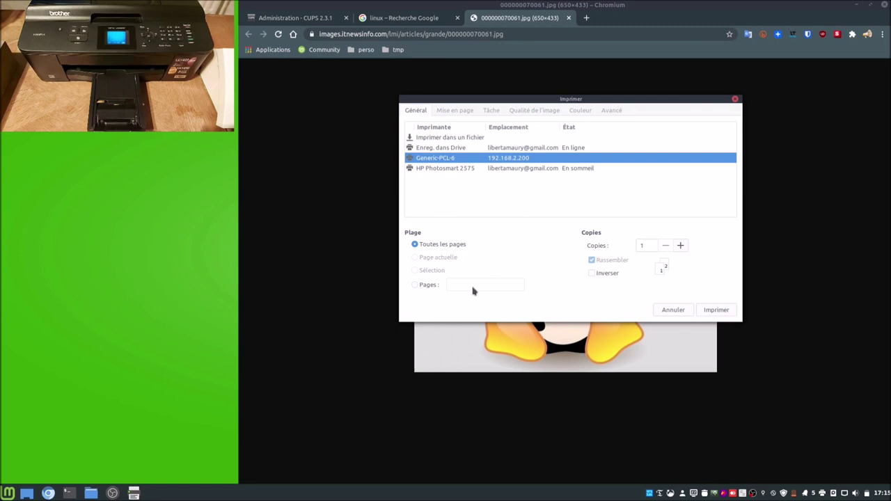
pyautogui.click(454, 110)
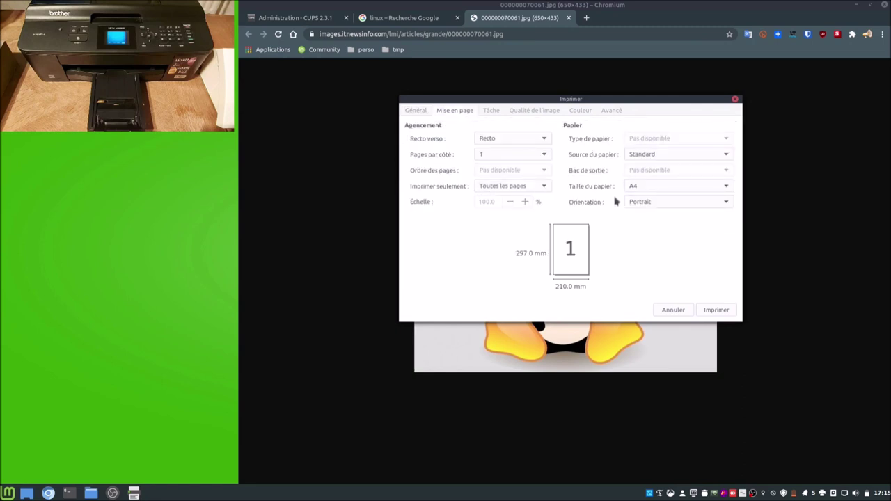
pyautogui.click(492, 112)
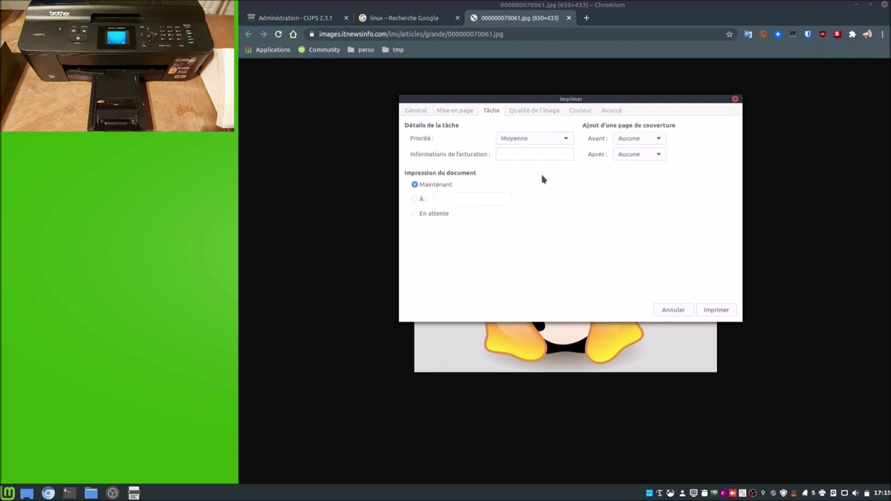
pyautogui.click(543, 114)
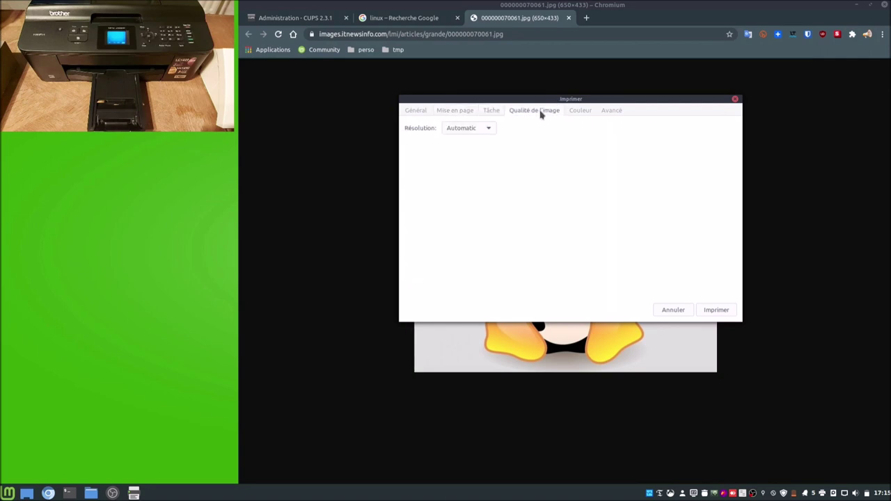
pyautogui.click(484, 131)
pyautogui.click(483, 132)
# - Examine the color settings for Generic-PCL-6, including the available Color Model choices
pyautogui.click(577, 111)
pyautogui.click(514, 132)
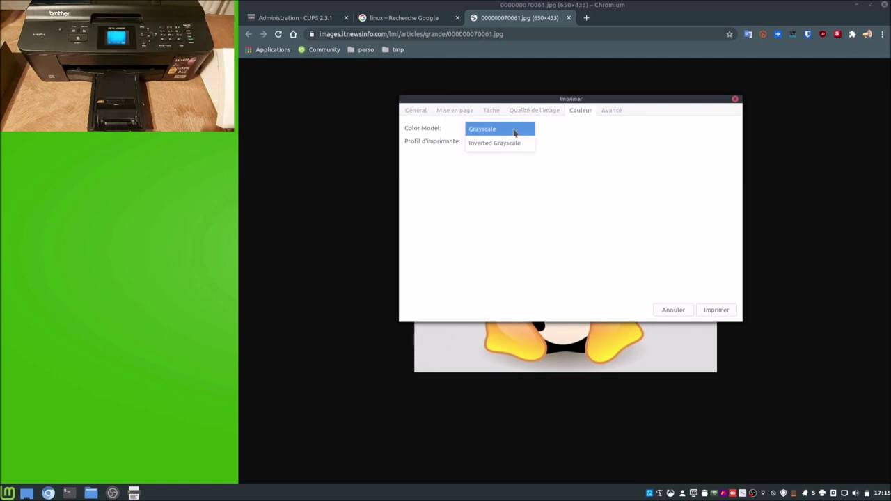
pyautogui.click(512, 131)
pyautogui.click(512, 134)
pyautogui.click(512, 144)
# - Examine the advanced Color Precision and Shrink Page options for Generic-PCL-6 and cancel printing
pyautogui.click(612, 111)
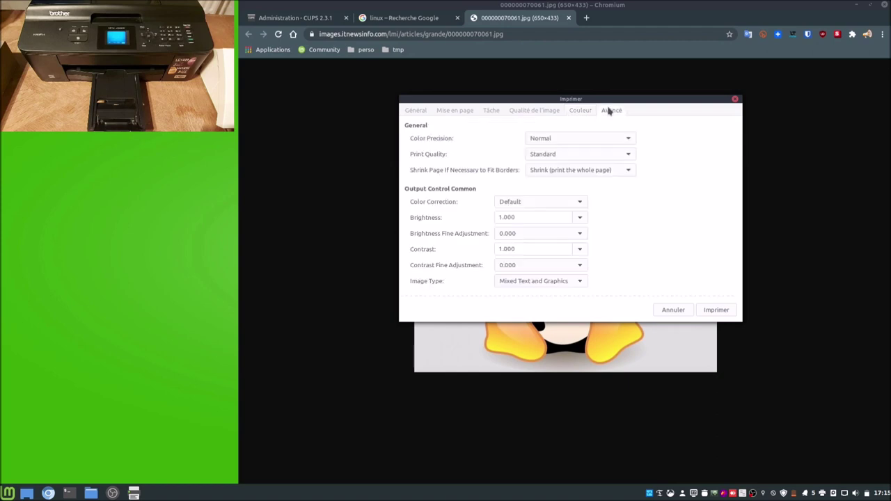
pyautogui.click(588, 145)
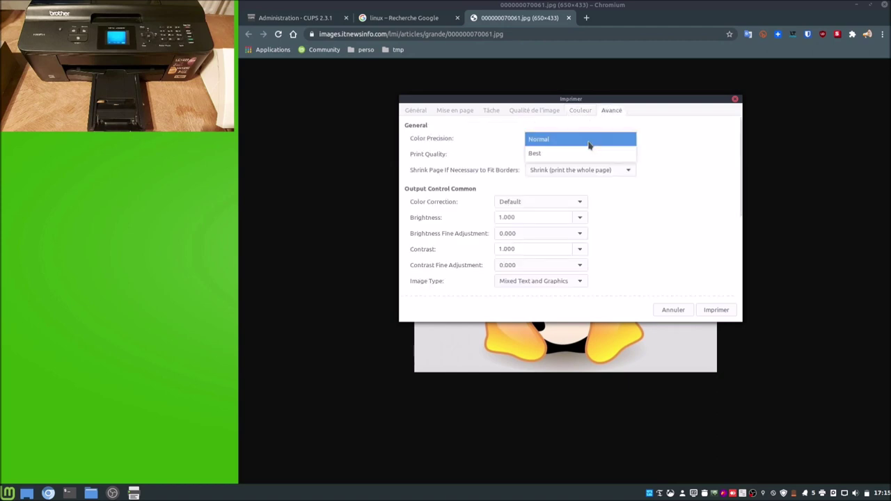
pyautogui.click(588, 142)
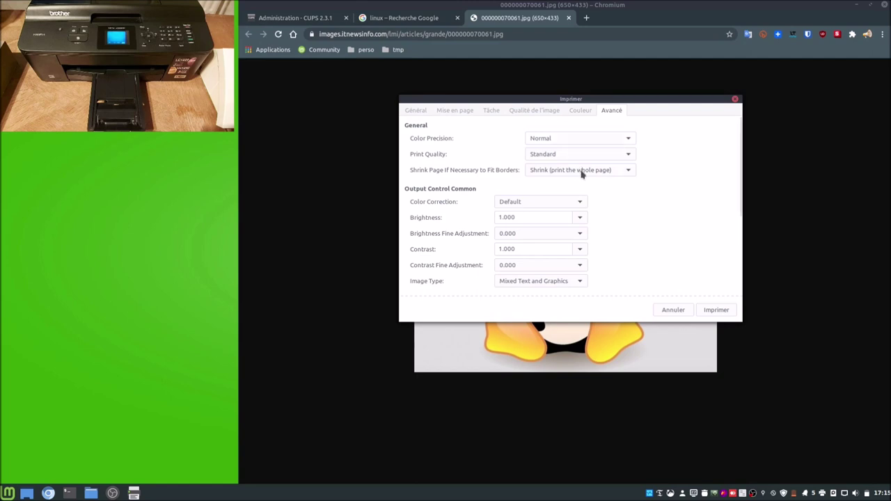
pyautogui.click(581, 174)
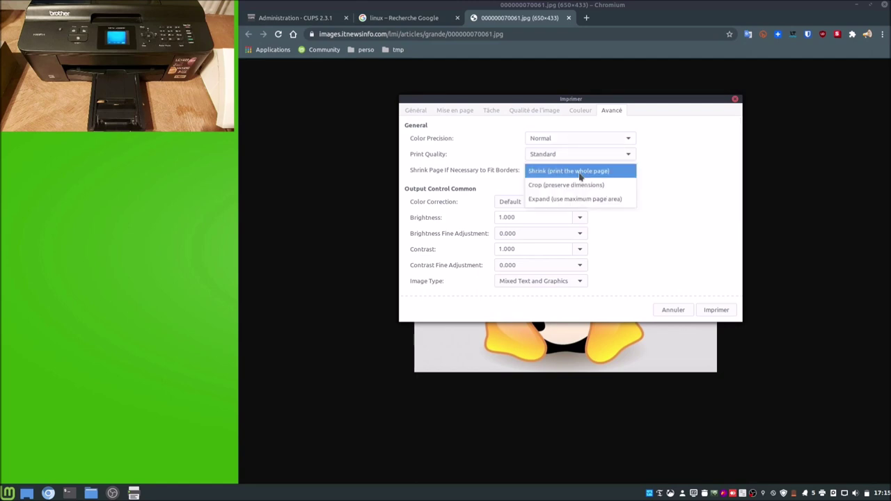
pyautogui.click(581, 175)
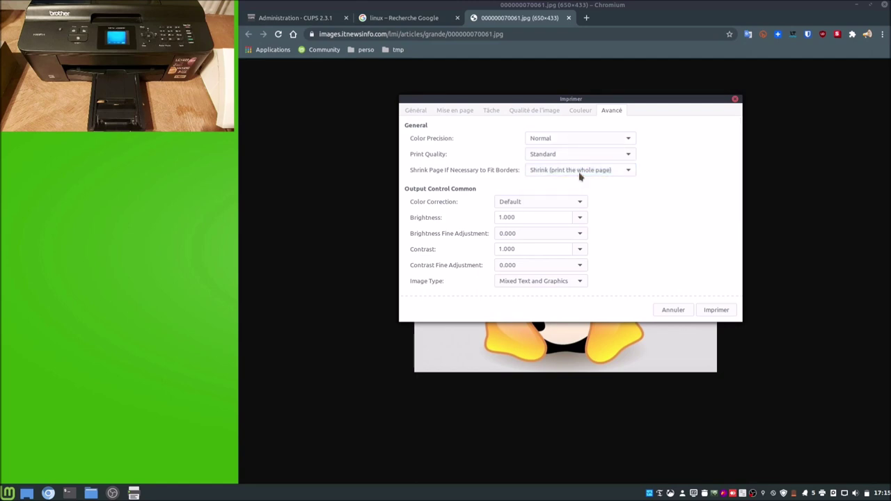
pyautogui.click(674, 312)
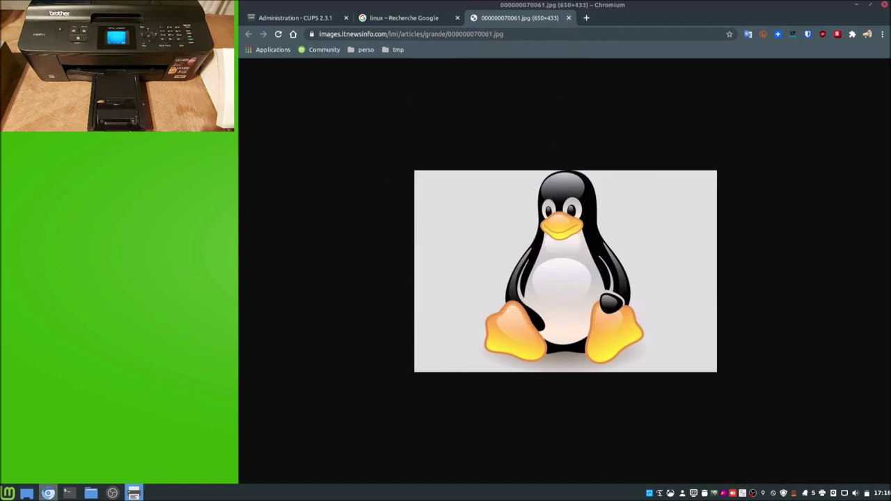
# - Return to the system printer list, delete the Generic-PCL-6 printer and confirm its removal
pyautogui.click(133, 493)
pyautogui.rightClick(437, 173)
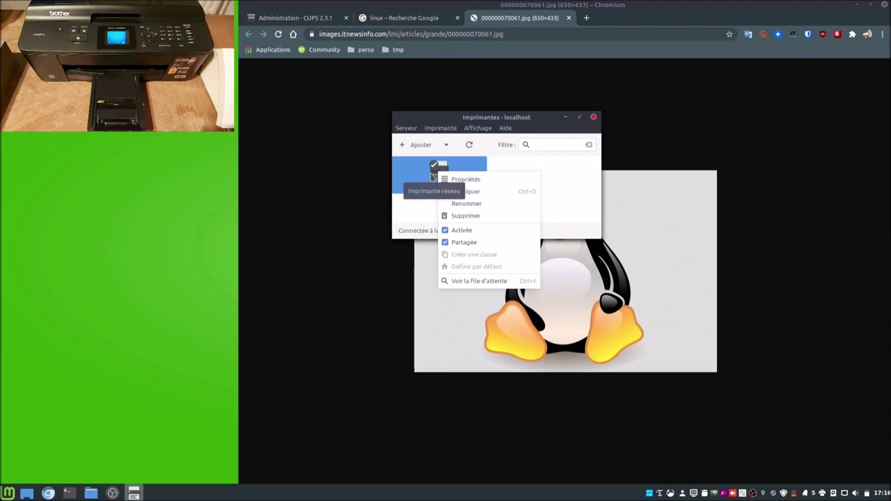
pyautogui.click(476, 217)
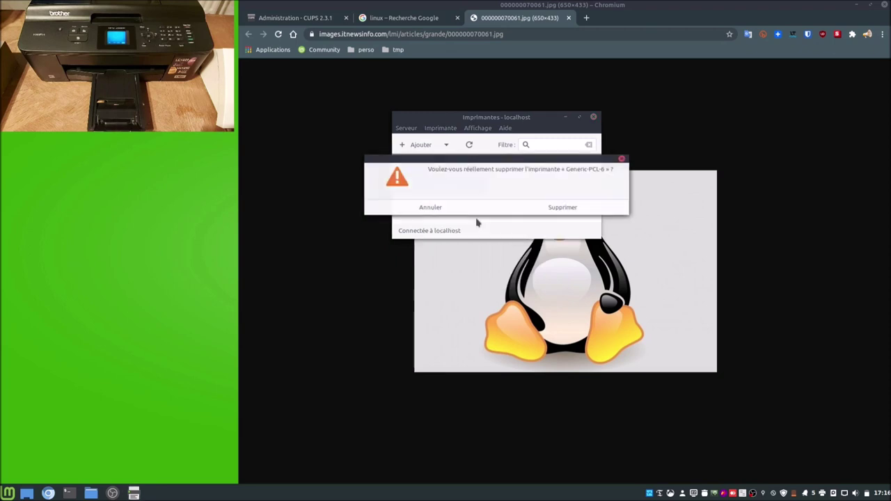
pyautogui.click(539, 210)
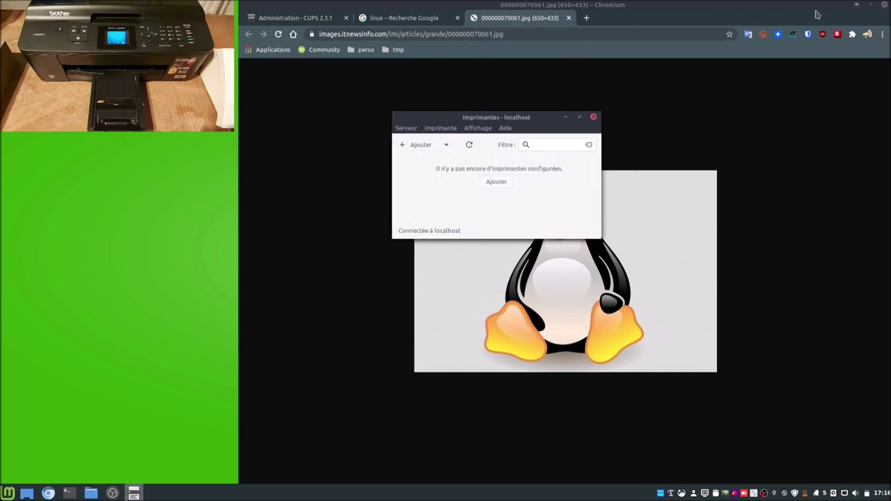
# - Switch to the CUPS administration page in Chromium and check its list of printers
pyautogui.click(300, 19)
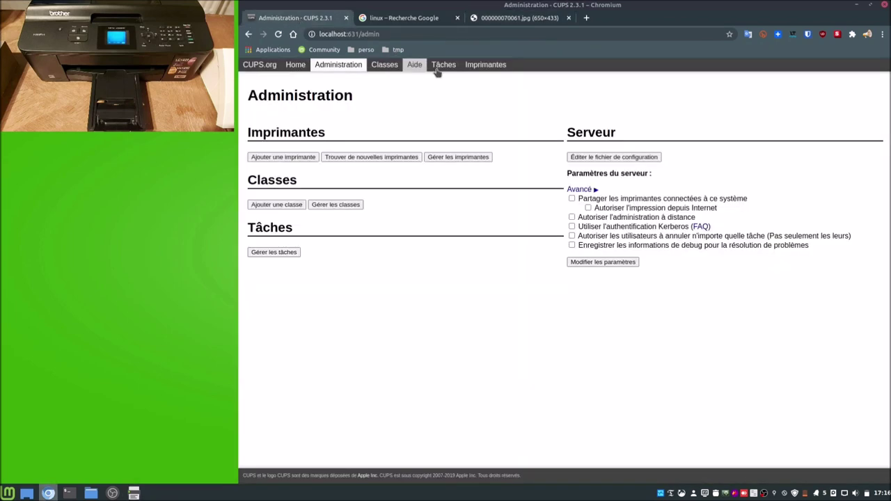
pyautogui.click(480, 65)
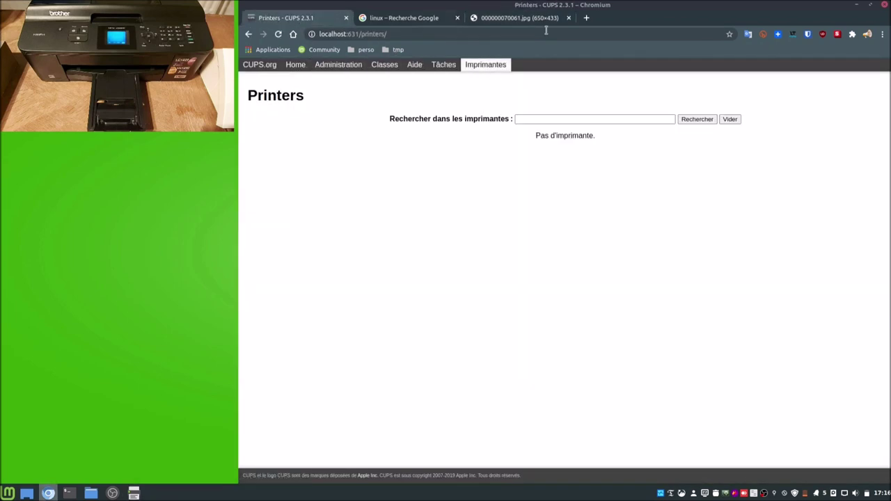
# - Show the CUPS administration page and search Google in a new tab for "brother mfc-j430w"
pyautogui.click(331, 67)
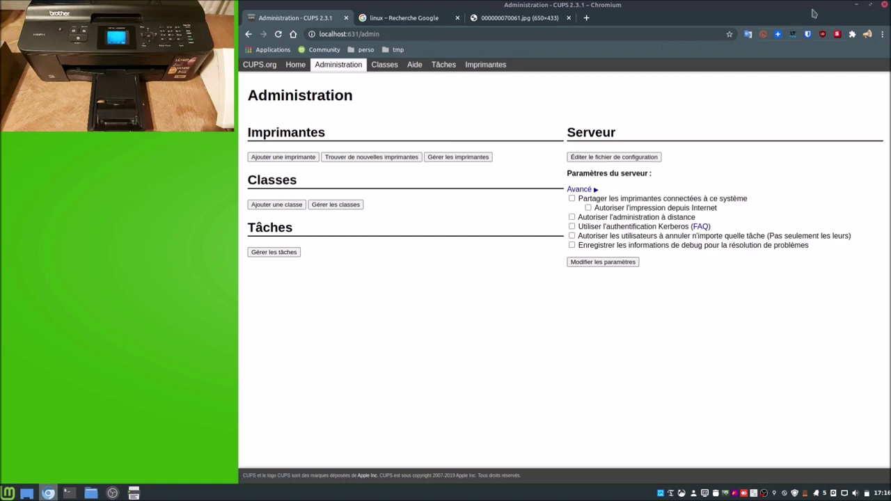
pyautogui.click(586, 18)
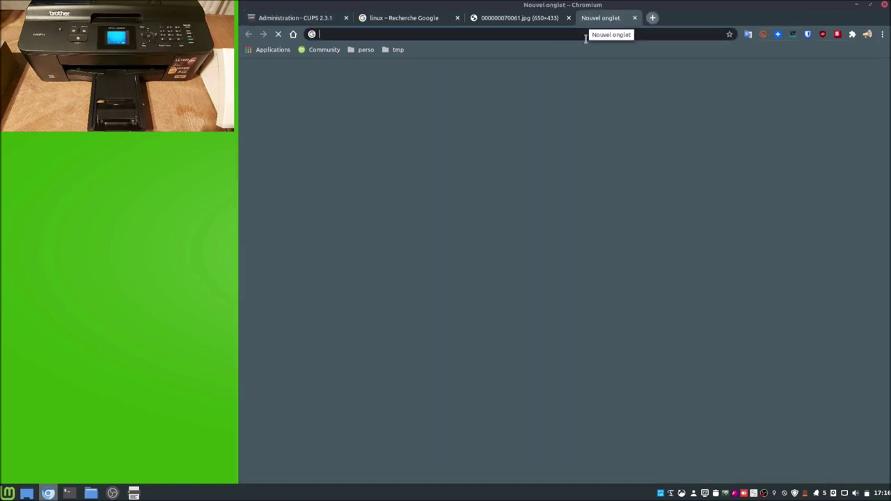
pyautogui.click(543, 206)
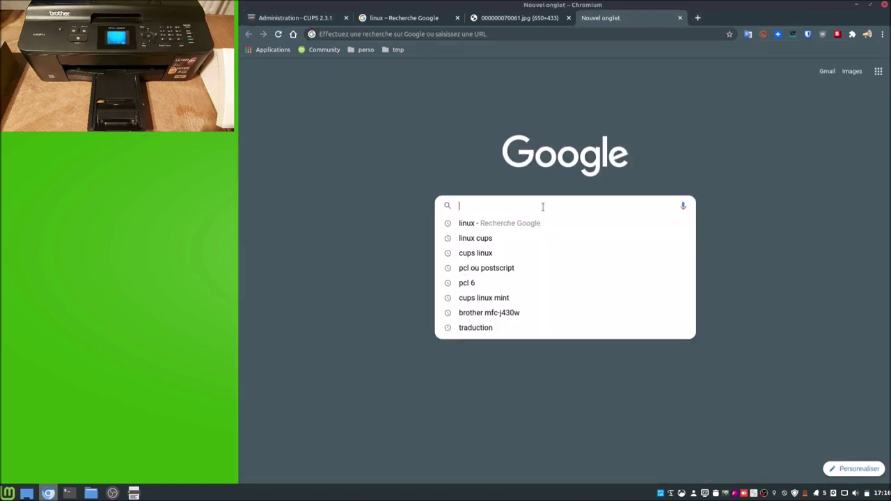
pyautogui.write('brother')
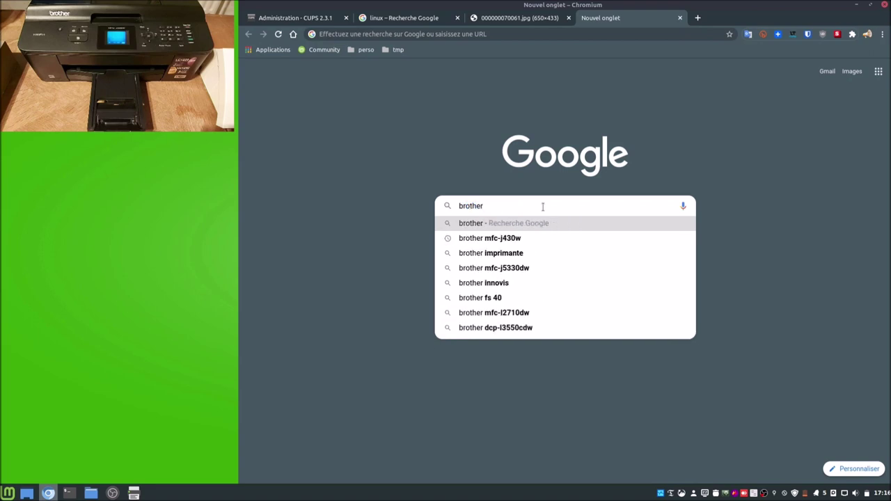
pyautogui.write(' mfc-')
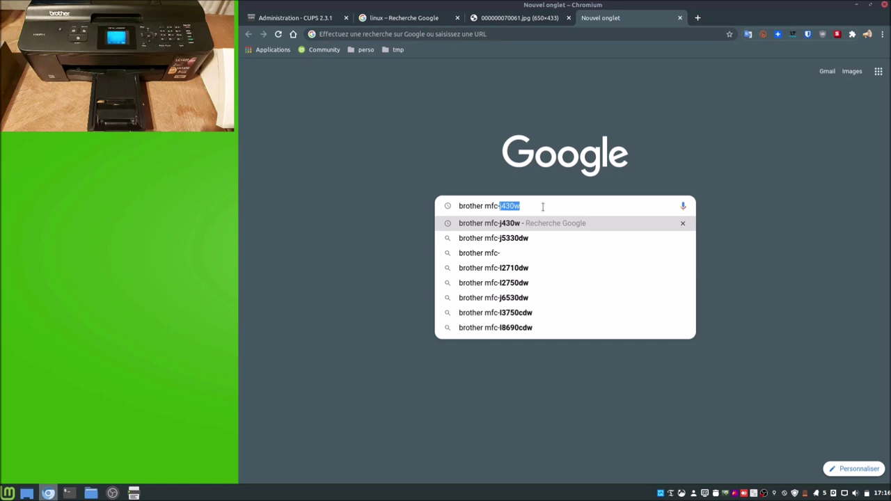
pyautogui.press('Return')
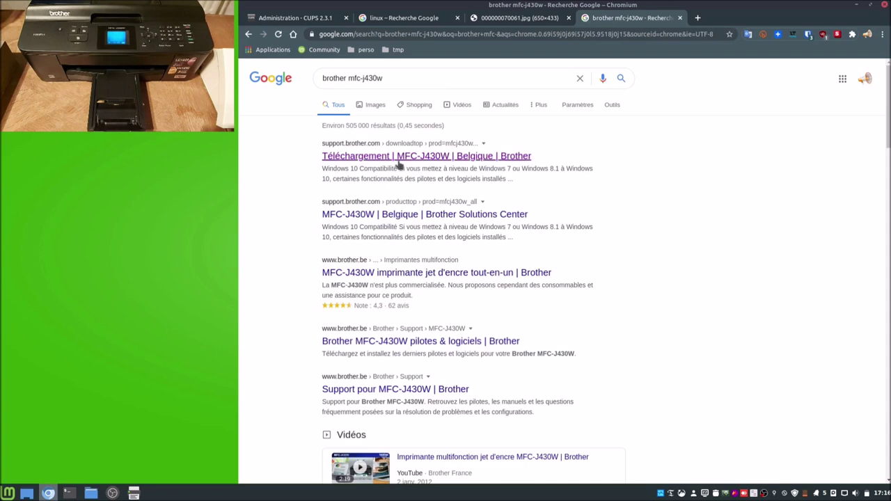
# - Open Brother's Belgian MFC-J430W download page, display the Linux (deb) downloads in English and accept the cookie notice
pyautogui.click(473, 159)
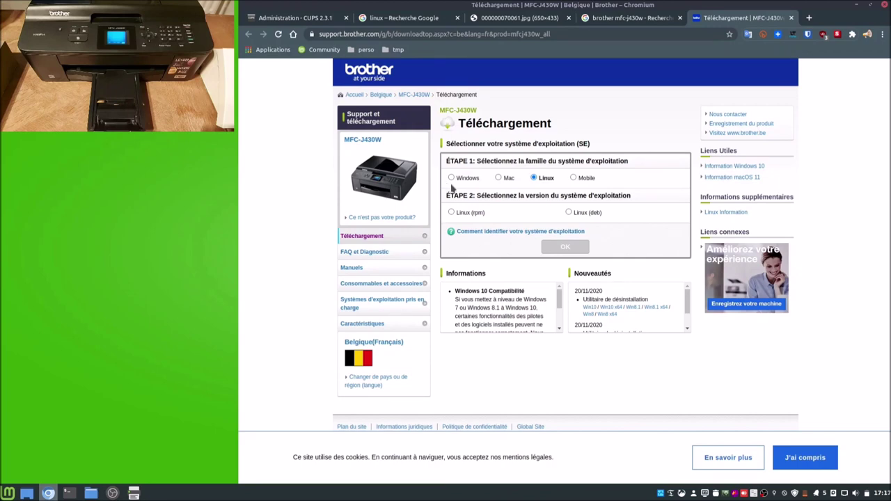
pyautogui.click(569, 214)
pyautogui.click(563, 252)
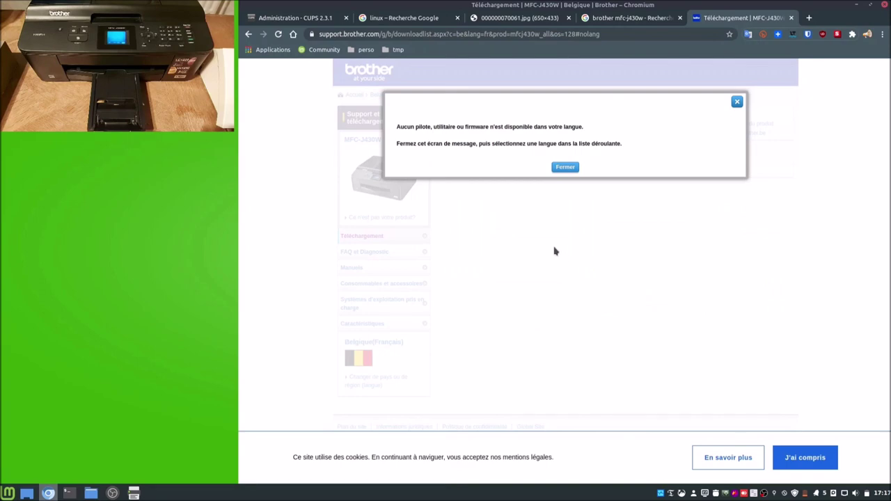
pyautogui.click(556, 168)
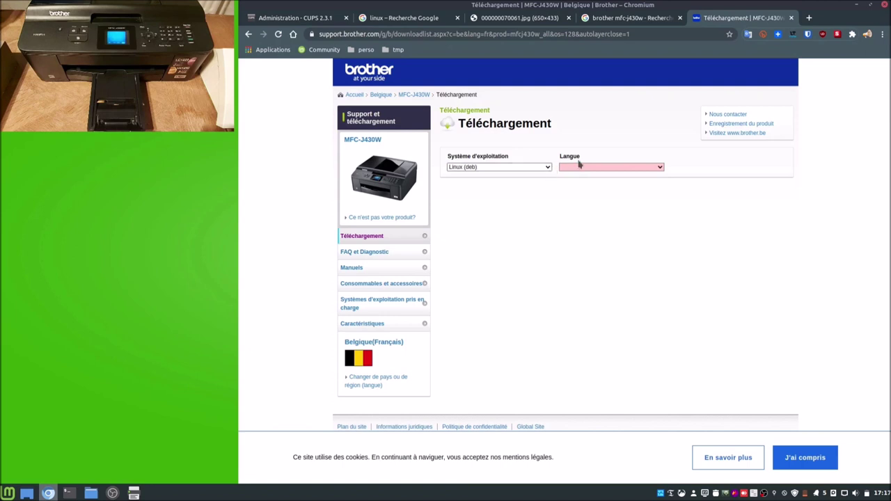
pyautogui.click(596, 167)
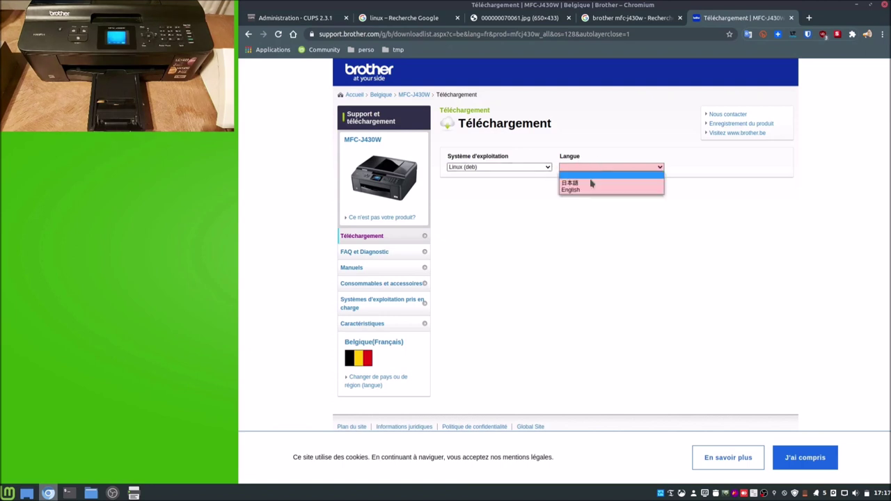
pyautogui.click(588, 190)
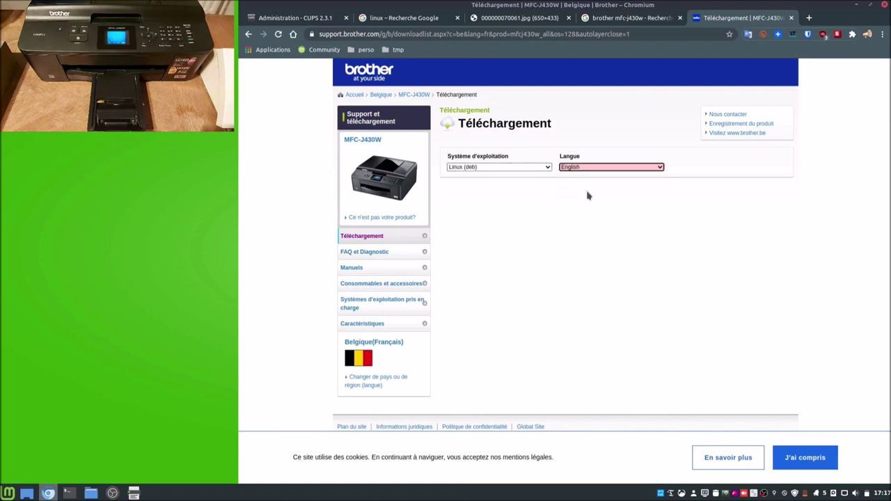
pyautogui.click(814, 463)
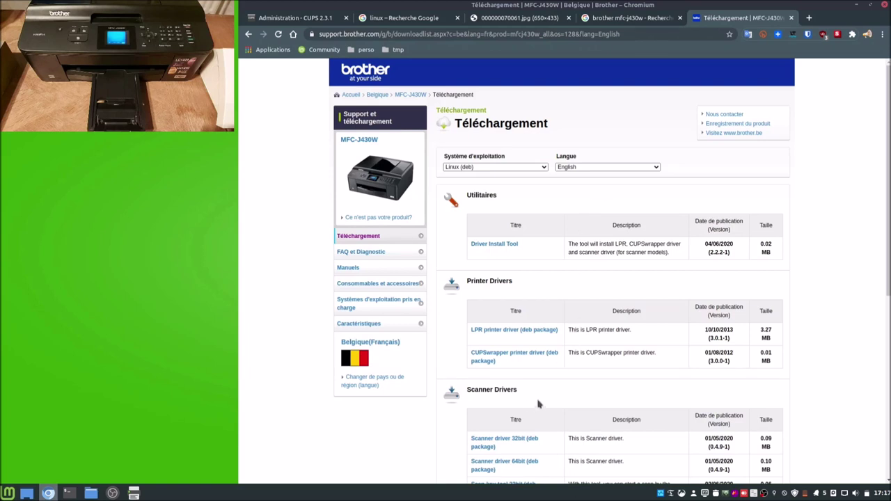
pyautogui.scroll(-1, 515, 411)
pyautogui.scroll(1, 514, 411)
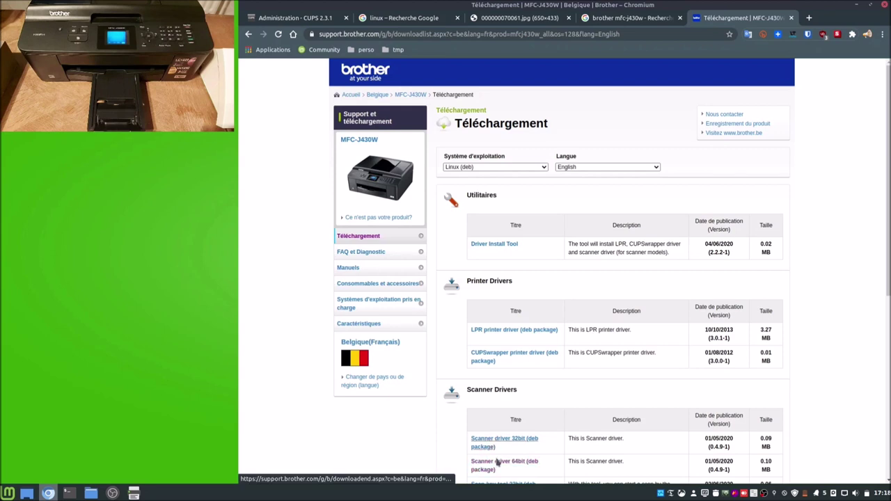
# - Accept the licence for the Driver Install Tool and save linux-brprinter-installer-2.2.2-1.gz in the Téléchargements folder
pyautogui.click(510, 245)
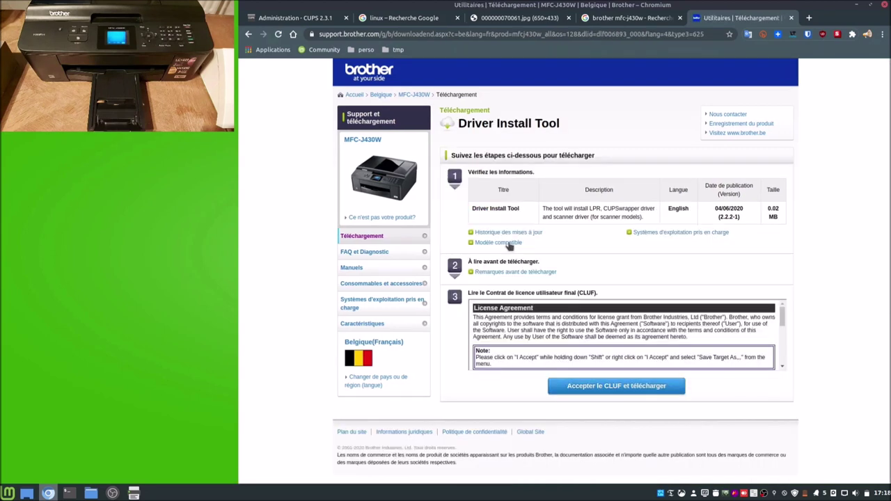
pyautogui.click(639, 392)
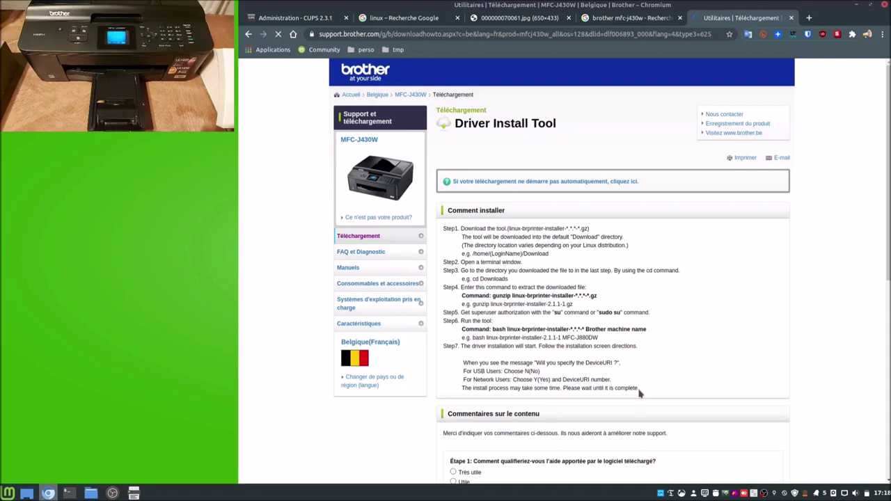
pyautogui.click(363, 156)
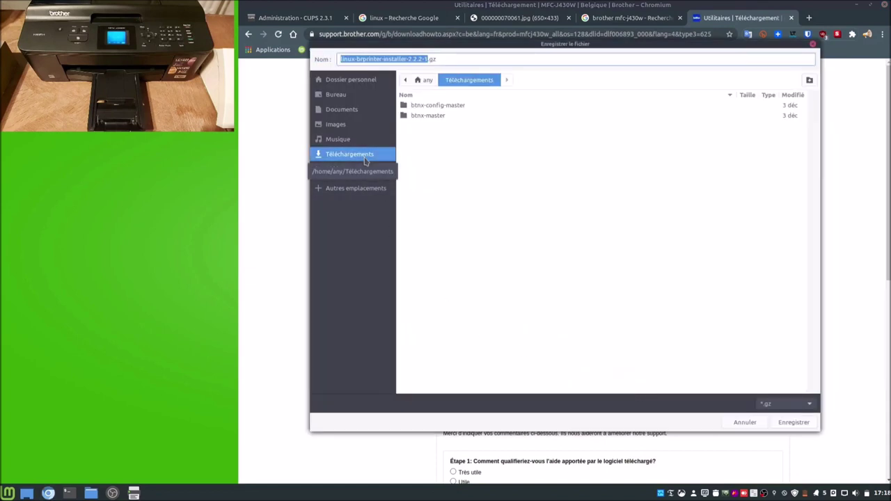
pyautogui.click(801, 422)
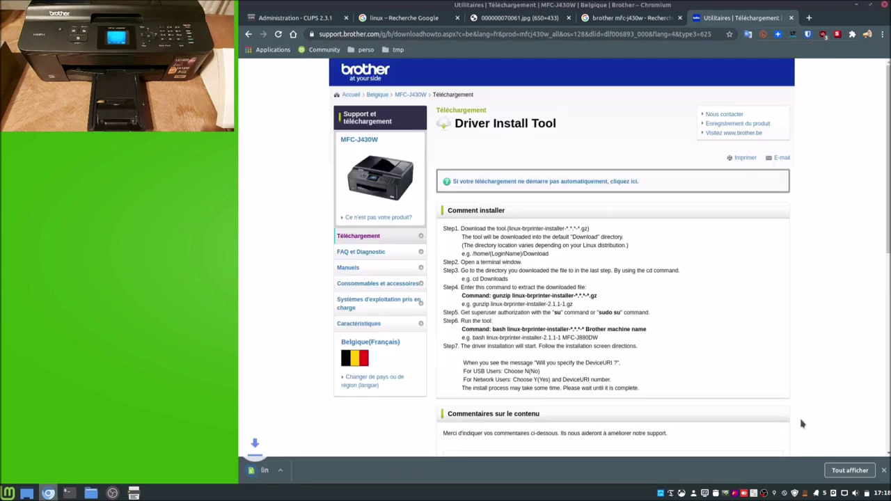
# - Close the Brother download and Google search pages, minimise the browser and close the system printer list
pyautogui.click(791, 18)
pyautogui.click(680, 18)
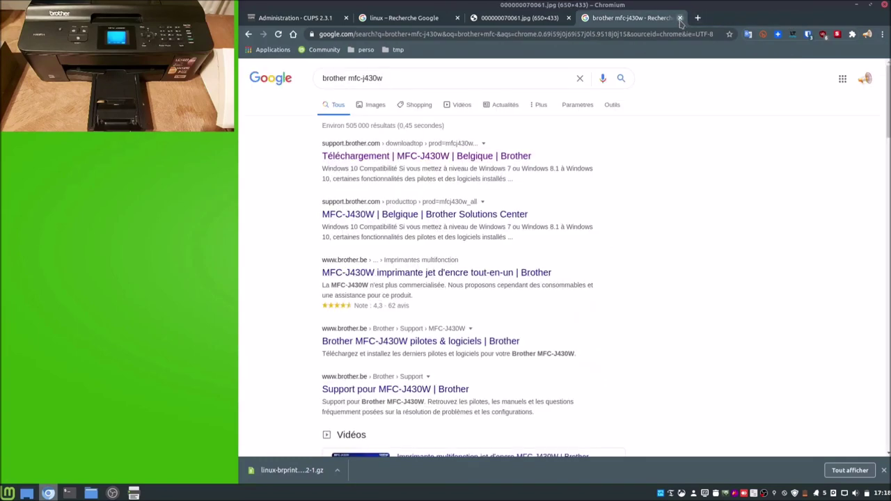
pyautogui.click(855, 4)
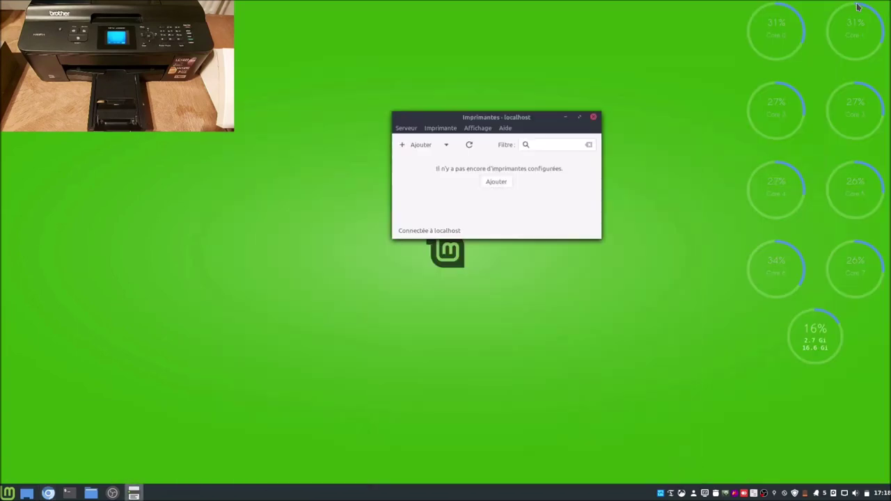
pyautogui.click(594, 119)
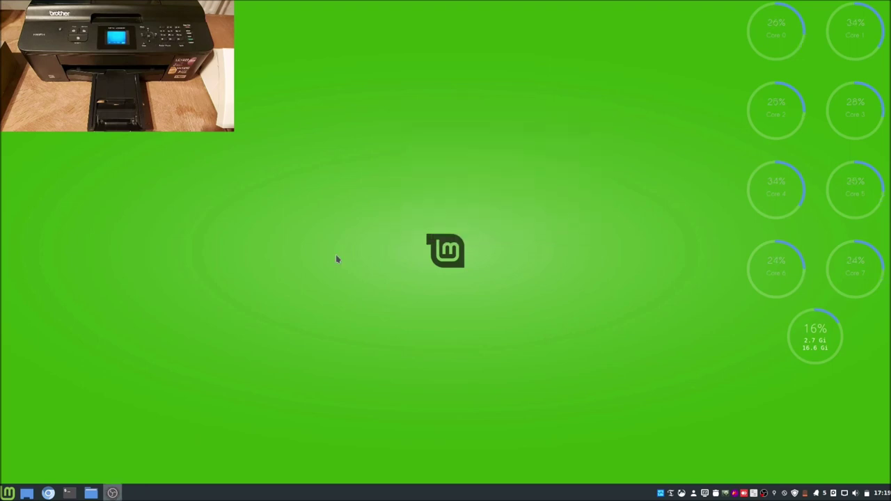
# - Open the Téléchargements folder in the file manager and check the properties of the linux-brprinter-installer-2.2.2-1.gz archive
pyautogui.click(91, 493)
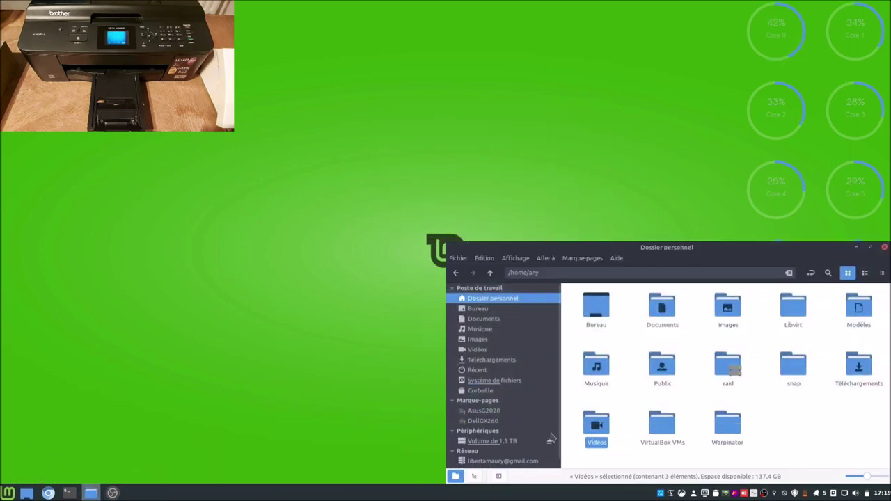
pyautogui.click(509, 360)
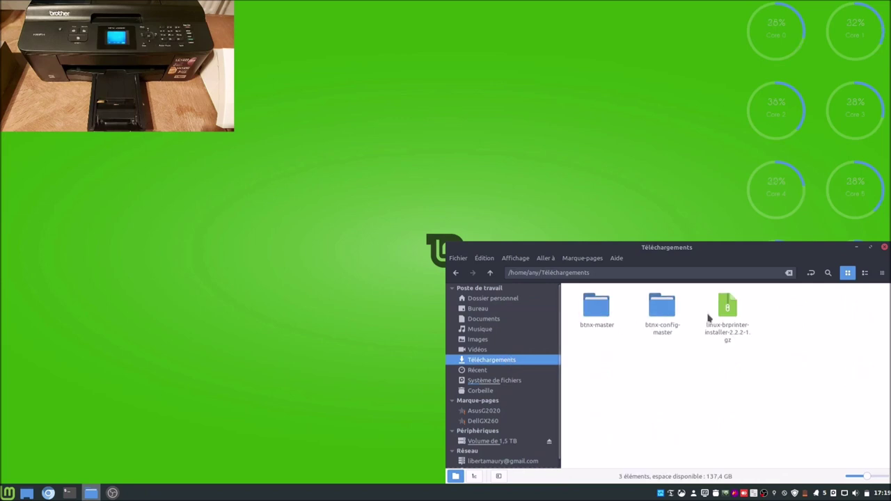
pyautogui.rightClick(724, 322)
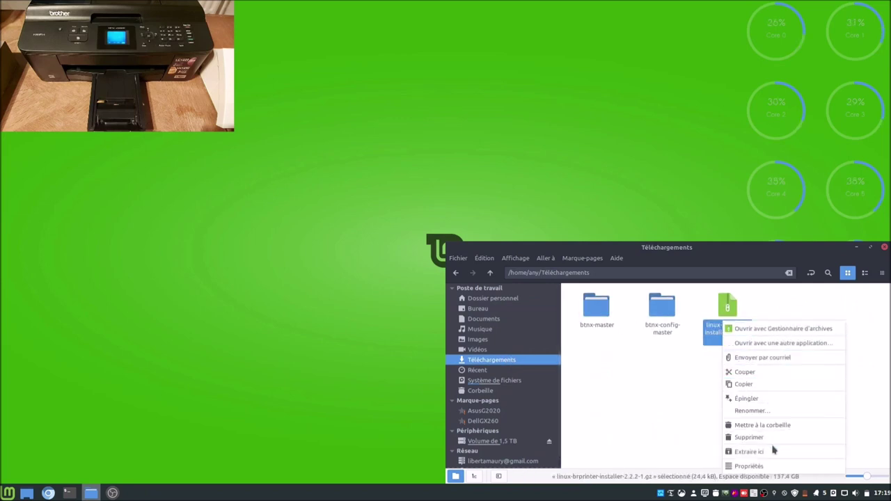
pyautogui.click(670, 403)
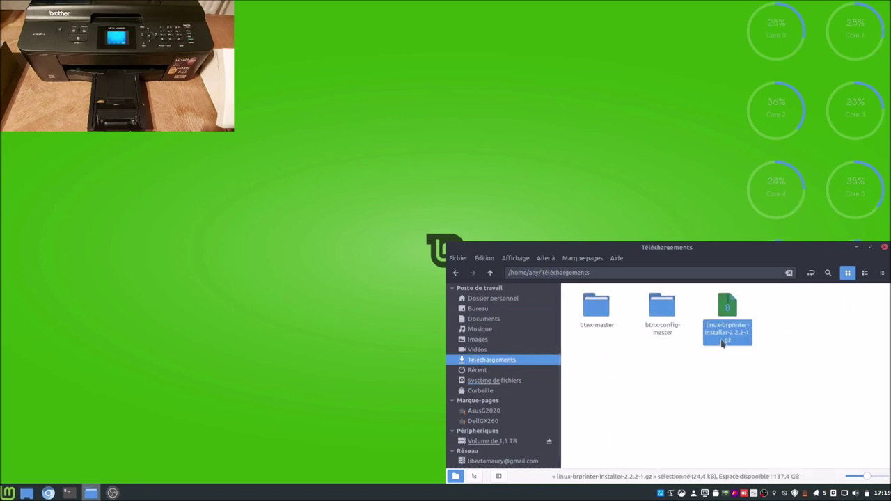
pyautogui.rightClick(722, 342)
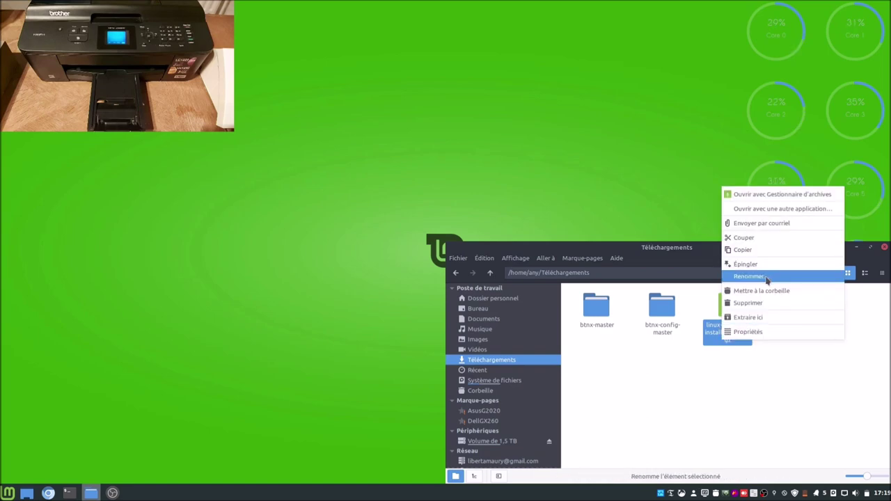
pyautogui.click(739, 332)
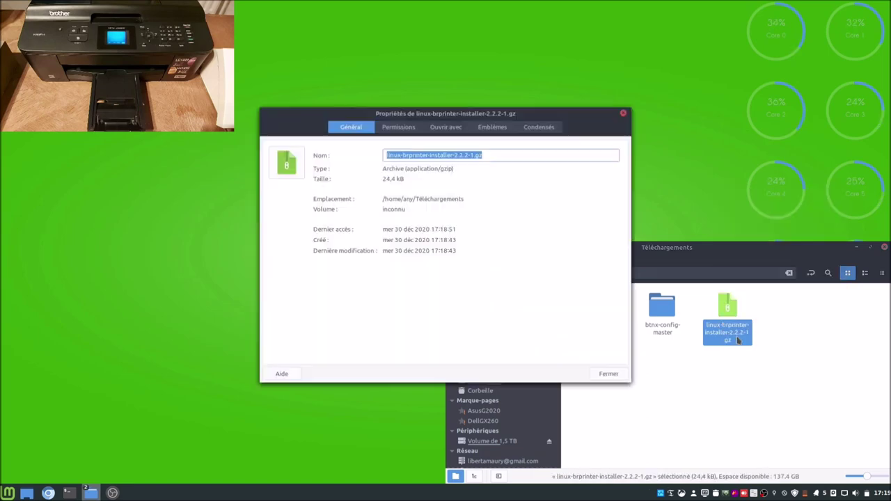
pyautogui.click(623, 373)
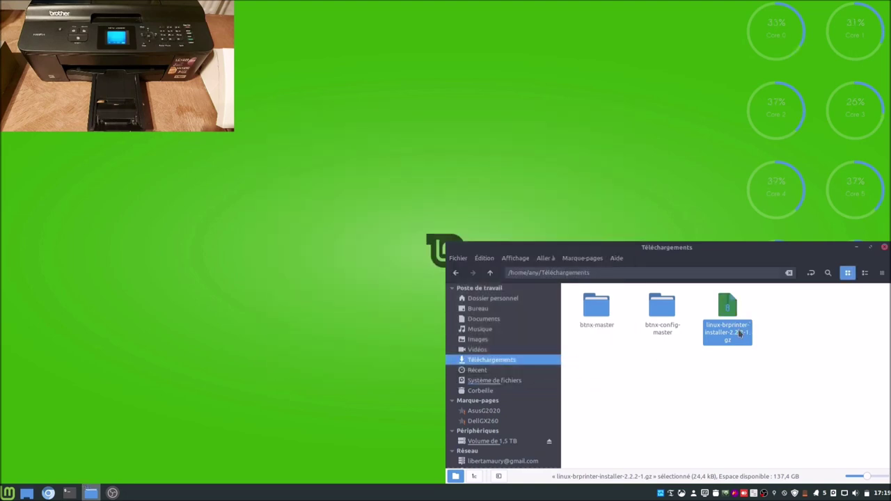
# - Extract linux-brprinter-installer-2.2.2-1.gz in the Téléchargements folder and move the original archive to the trash
pyautogui.rightClick(737, 332)
pyautogui.click(808, 461)
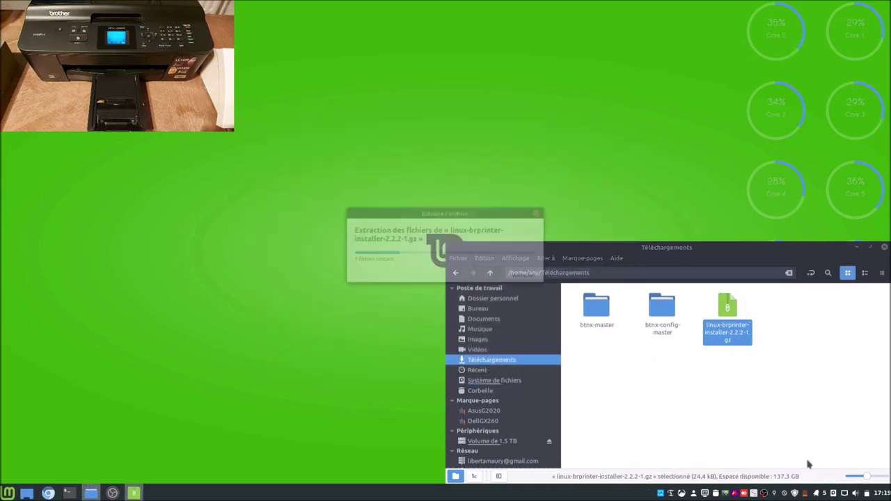
pyautogui.click(750, 389)
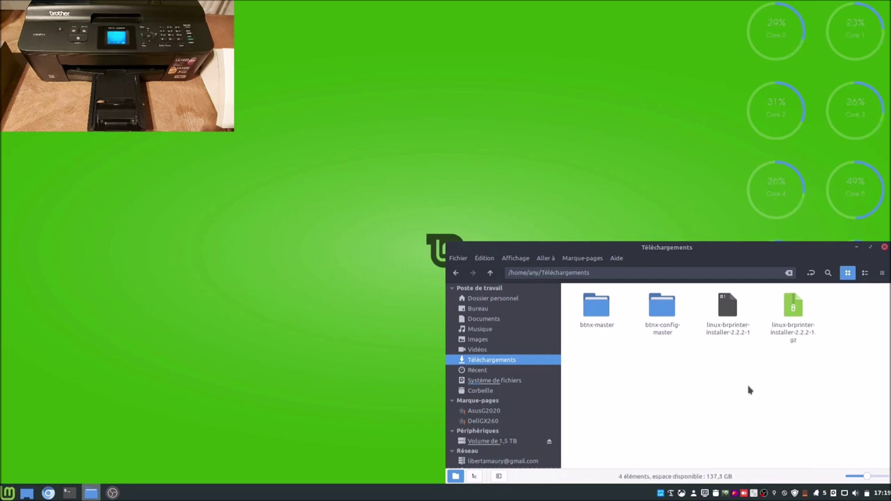
pyautogui.rightClick(795, 333)
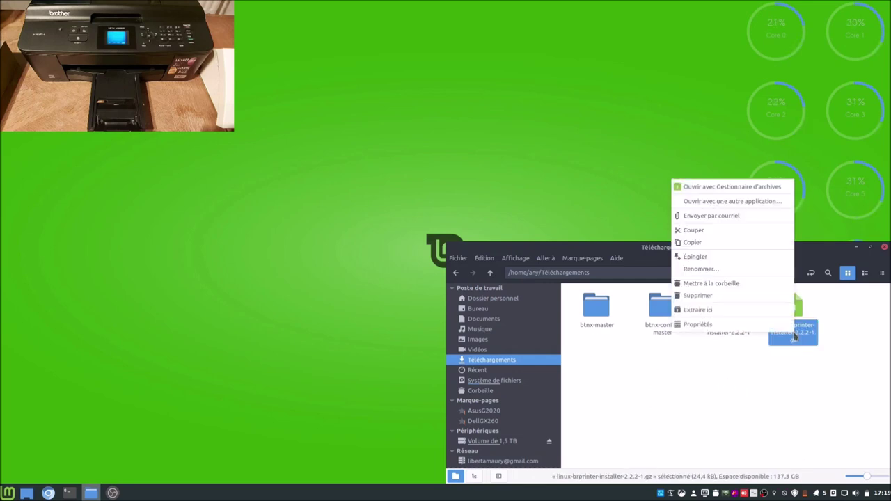
pyautogui.click(711, 284)
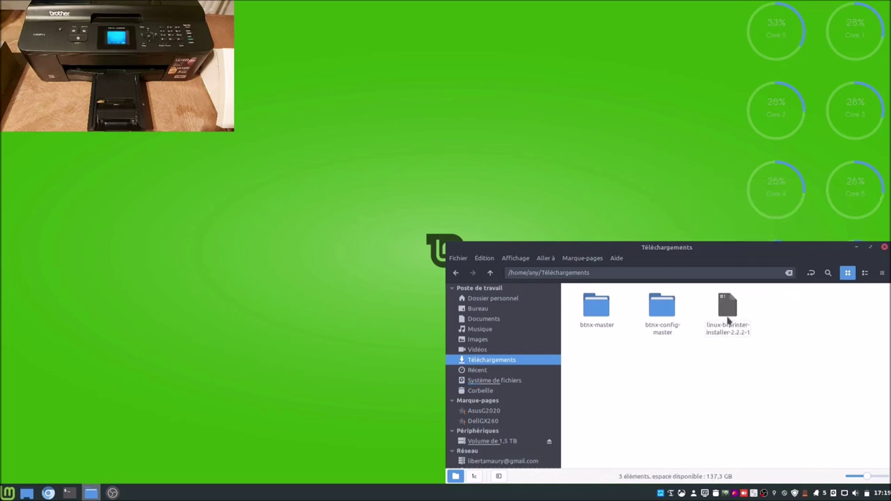
# - Open a terminal in the Téléchargements folder and list its contents with ls
pyautogui.rightClick(613, 402)
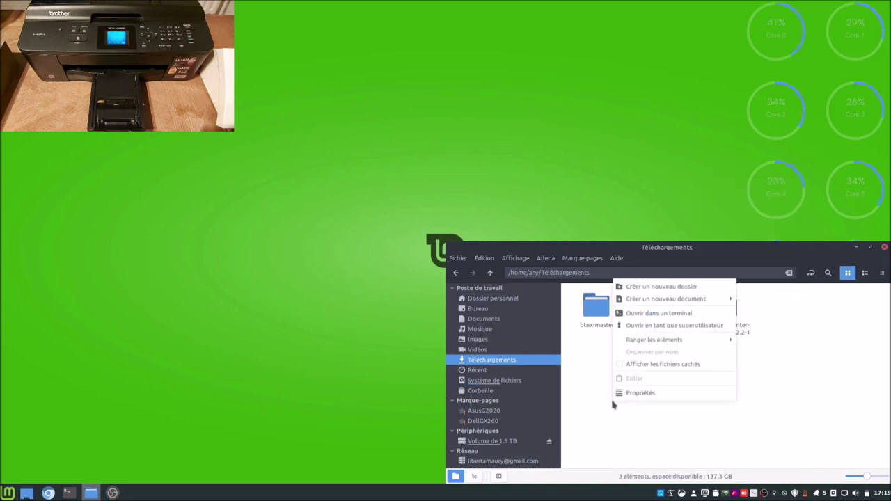
pyautogui.click(658, 314)
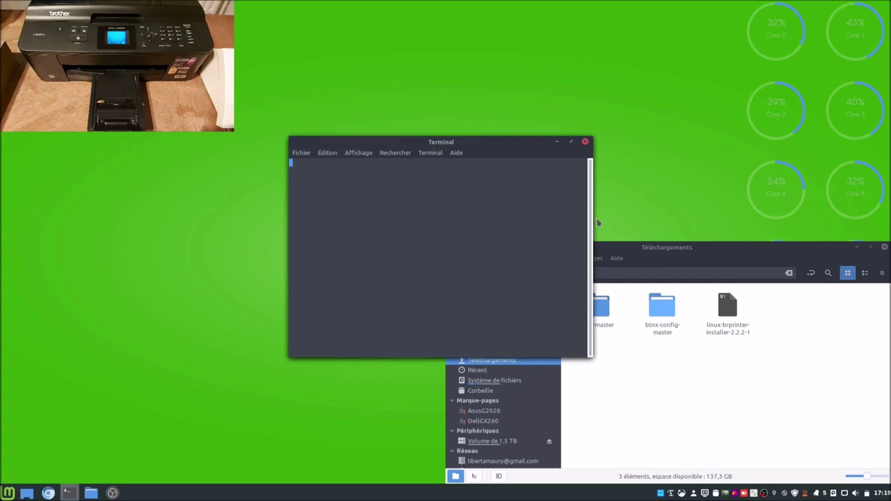
pyautogui.write('ls')
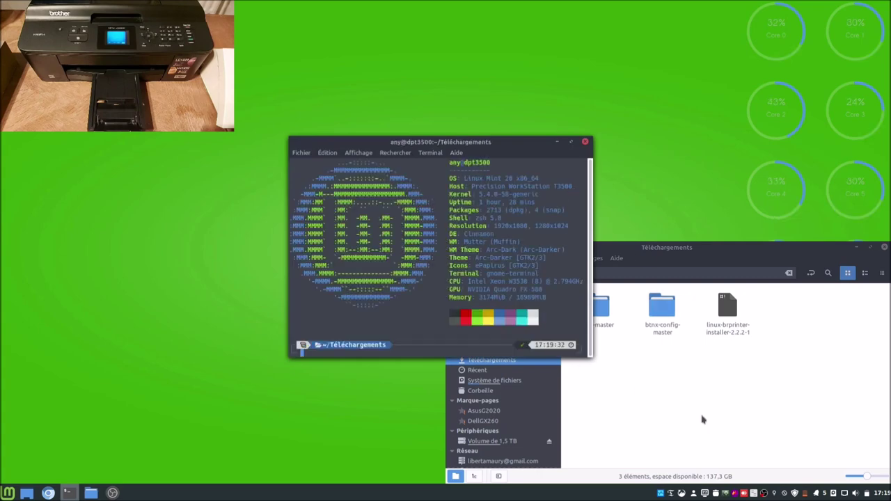
pyautogui.press('Return')
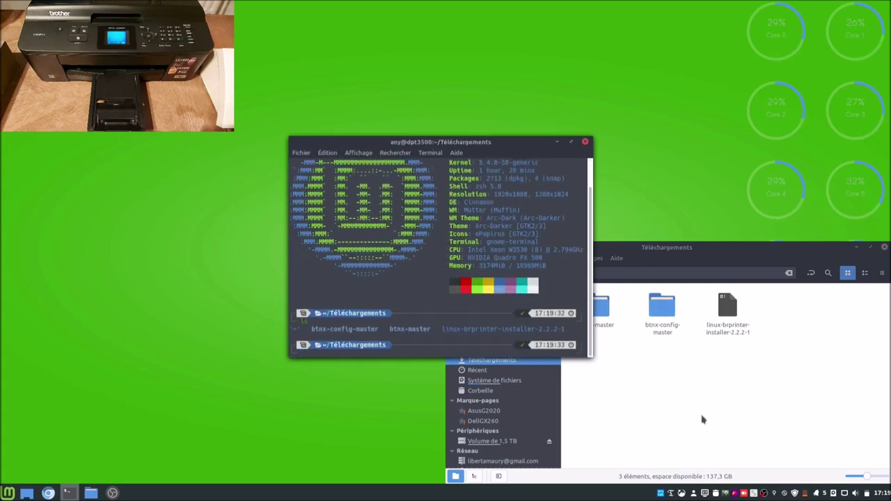
# - Make linux-brprinter-installer-2.2.2-1 executable with chmod +x and list the folder again with ls
pyautogui.write('chmod +')
pyautogui.press('Tab')
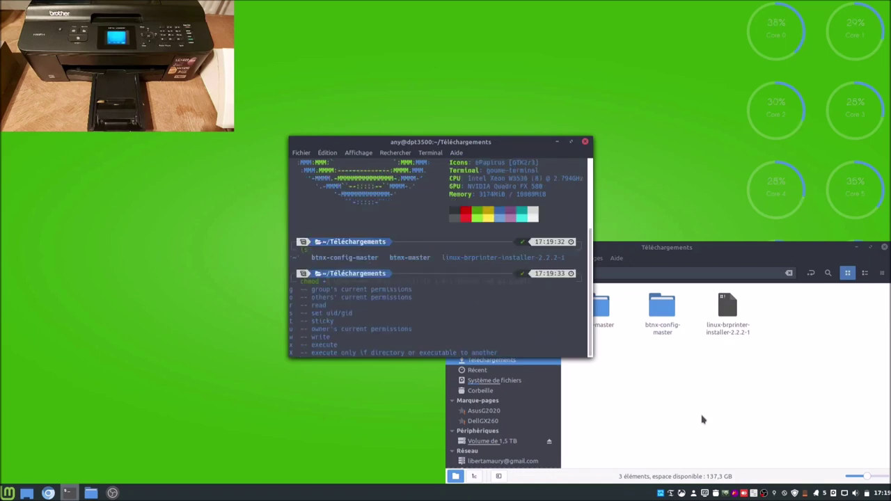
pyautogui.write('x li')
pyautogui.press('Tab')
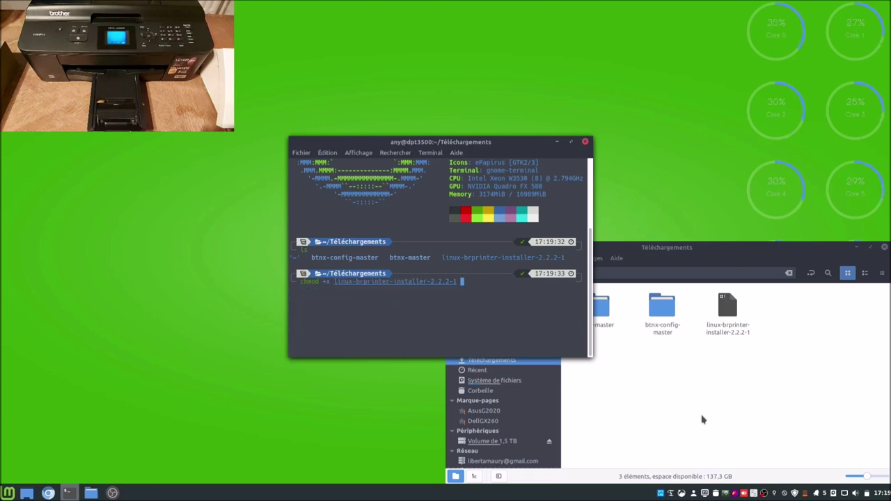
pyautogui.press('Return')
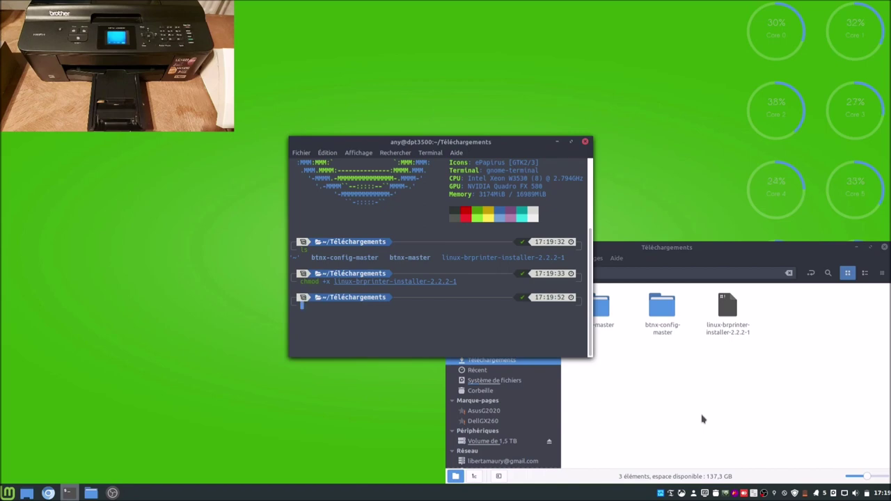
pyautogui.press('Return')
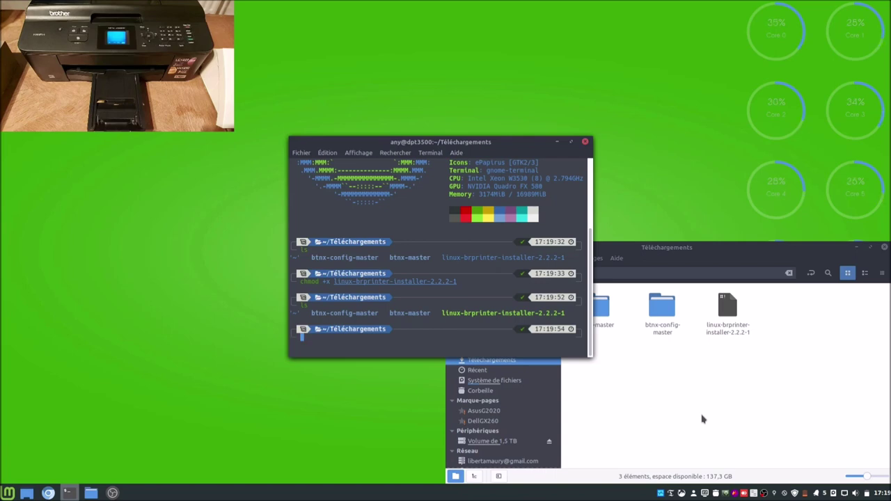
# - Run linux-brprinter-installer-2.2.2-1 with sudo and enter the account password
pyautogui.write('sudo ./l')
pyautogui.press('Tab')
pyautogui.press('Return')
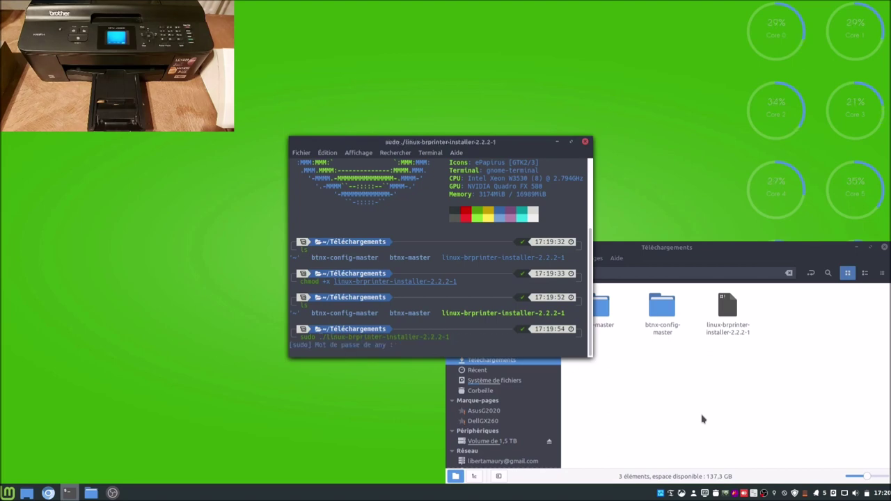
pyautogui.write('********')
pyautogui.press('Return')
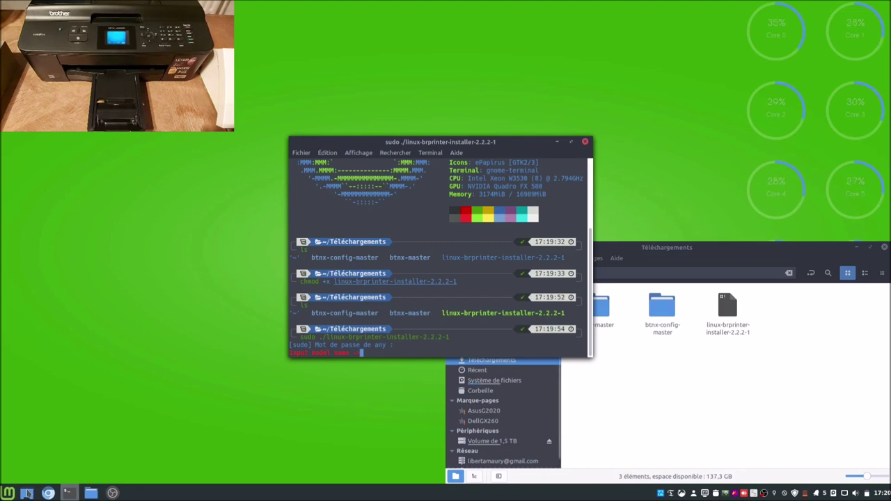
# - Look up the exact Brother printer model name in a new browser tab, and return to the terminal
pyautogui.click(46, 493)
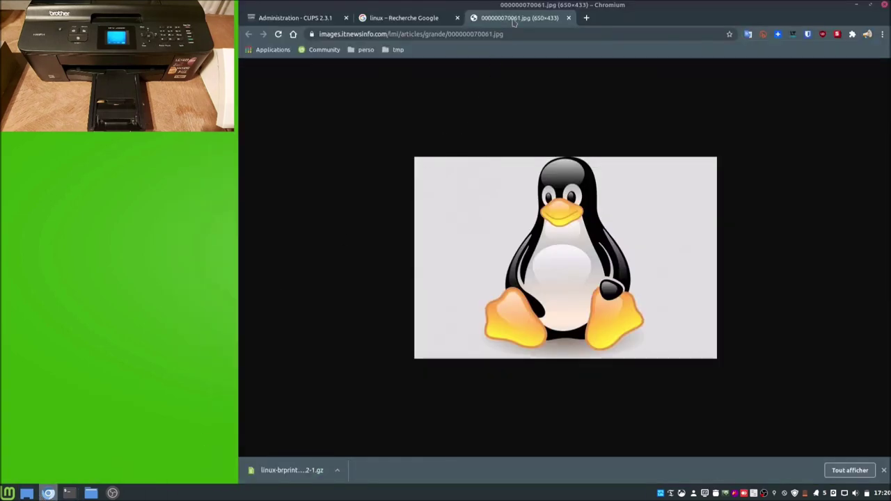
pyautogui.click(586, 19)
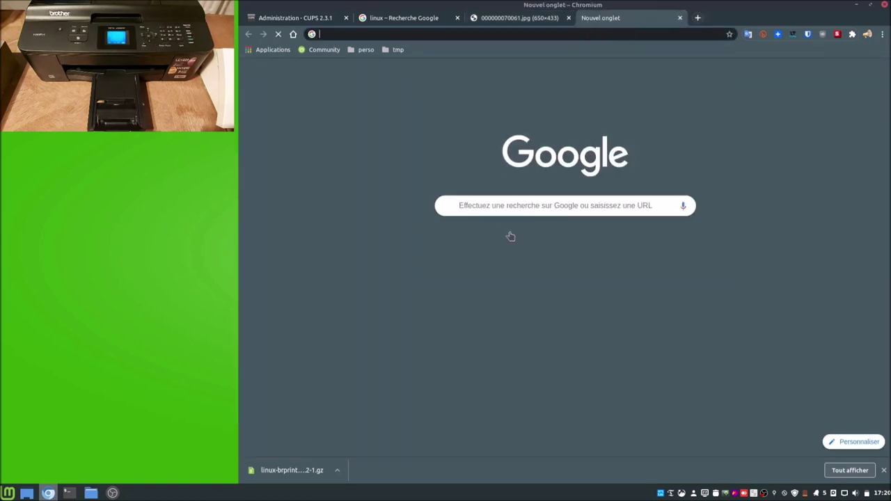
pyautogui.write('b')
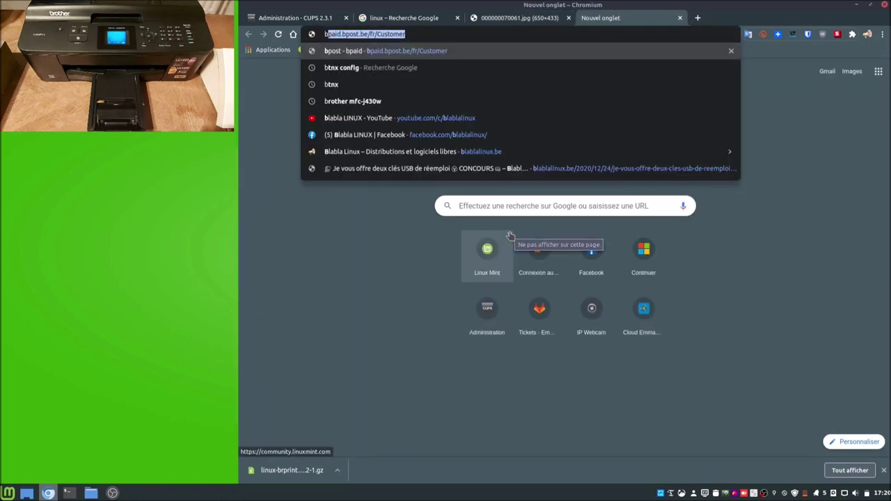
pyautogui.write('ro')
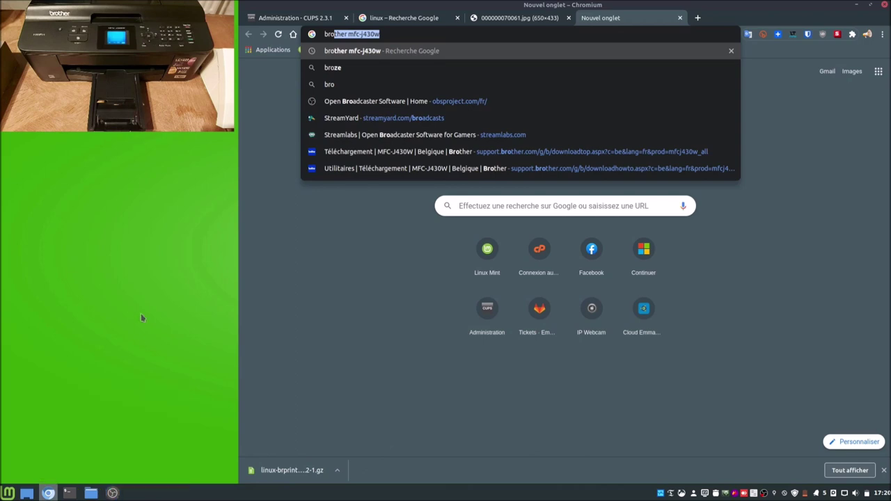
pyautogui.click(69, 493)
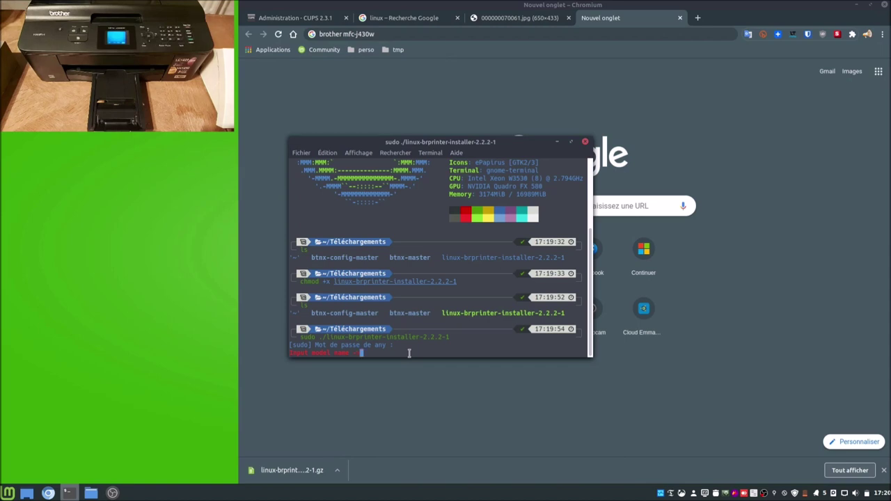
# - Enter MFC-J430W as the installer's model name and minimise the browser
pyautogui.write('MFC-J430W')
pyautogui.press('Return')
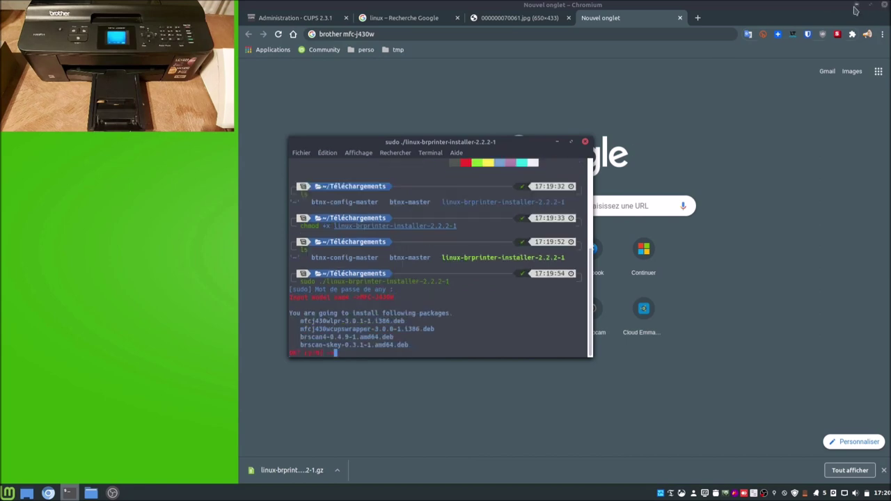
pyautogui.click(858, 7)
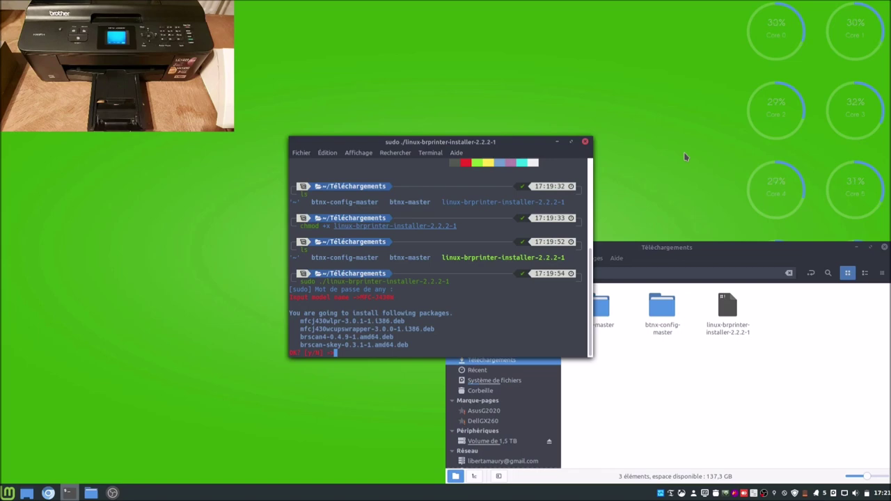
# - Confirm the driver packages, accept both printer driver licences and approve installing the required dependencies
pyautogui.write('y')
pyautogui.press('Return')
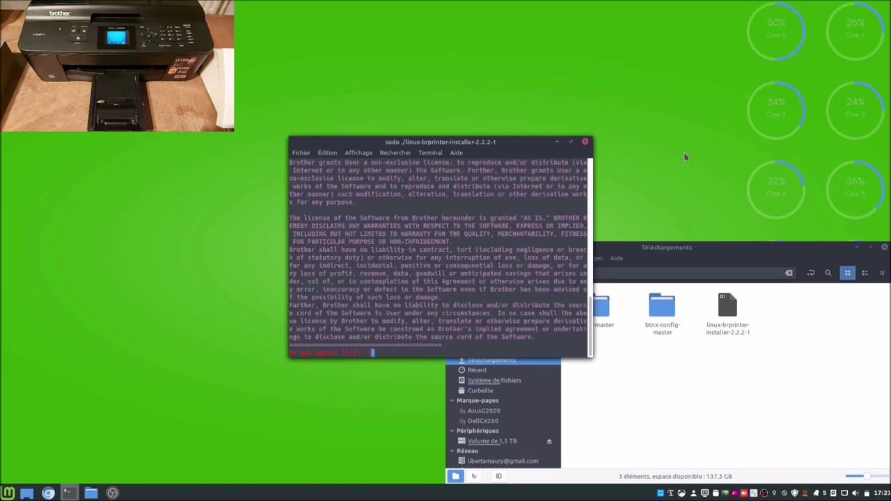
pyautogui.write('y')
pyautogui.press('Return')
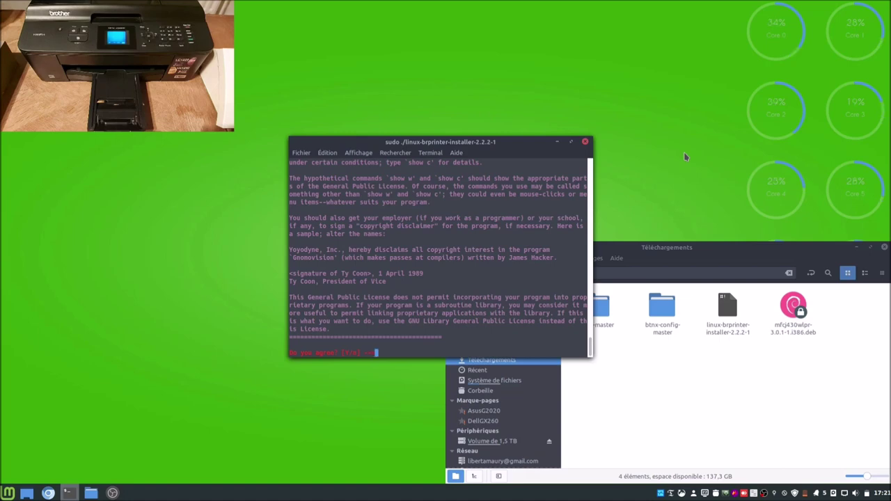
pyautogui.write('y')
pyautogui.press('Return')
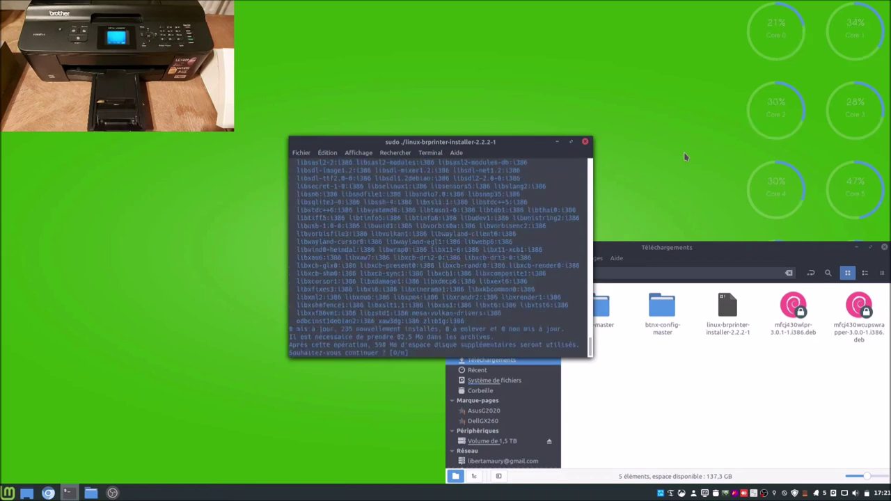
pyautogui.write('o')
pyautogui.press('Return')
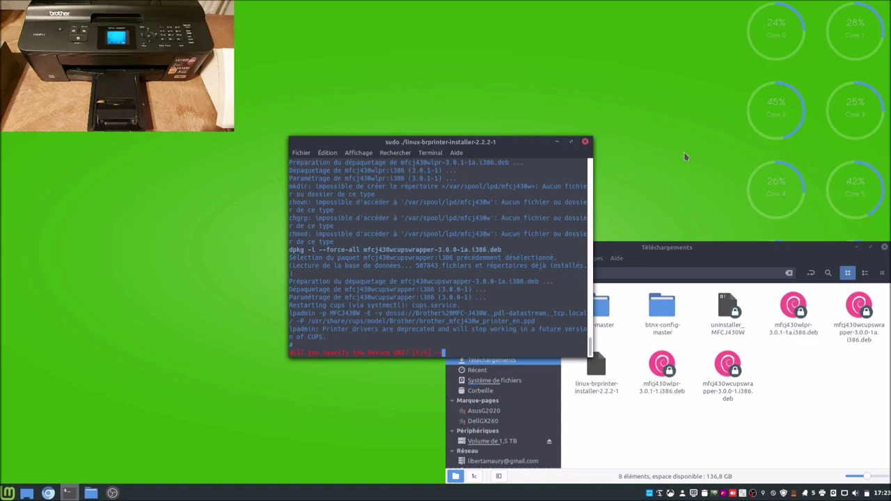
# - Specify the device URI by IP address using option 15 with 192.168.2.200, and print a test page
pyautogui.write('n')
pyautogui.press('Return')
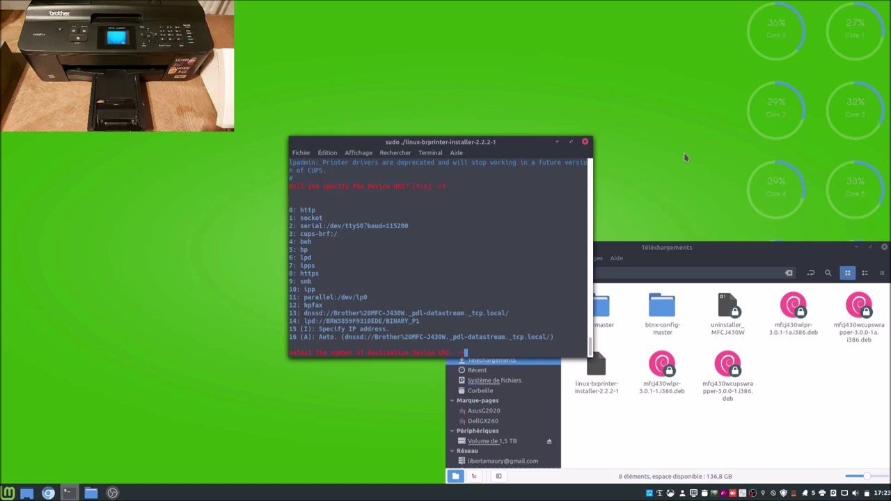
pyautogui.write('15')
pyautogui.press('Return')
pyautogui.write('102')
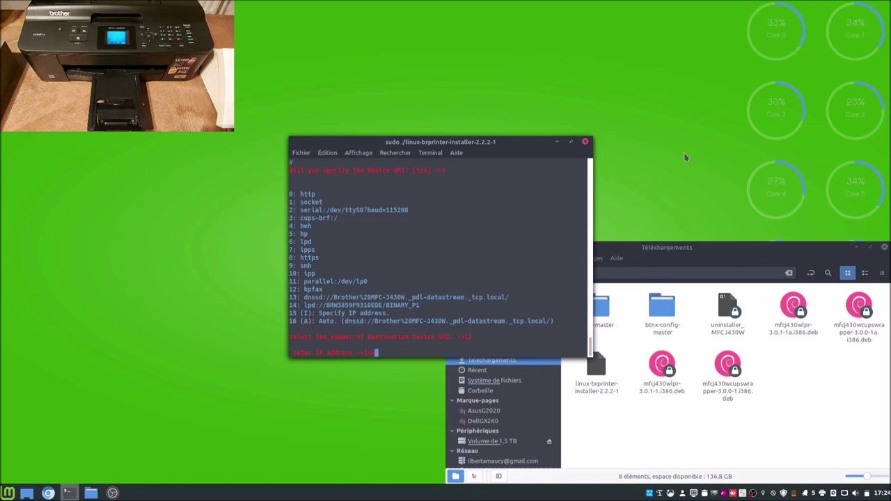
pyautogui.write('.168.1.18')
pyautogui.press('Return')
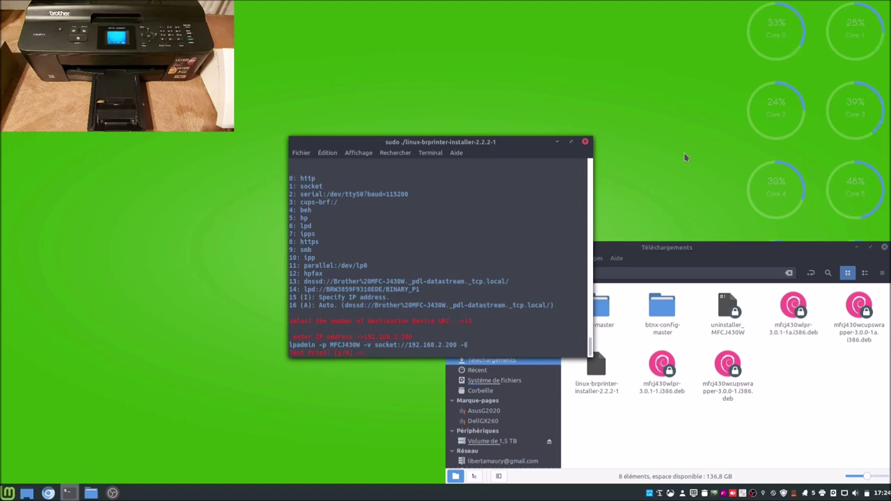
pyautogui.write('y')
pyautogui.press('Return')
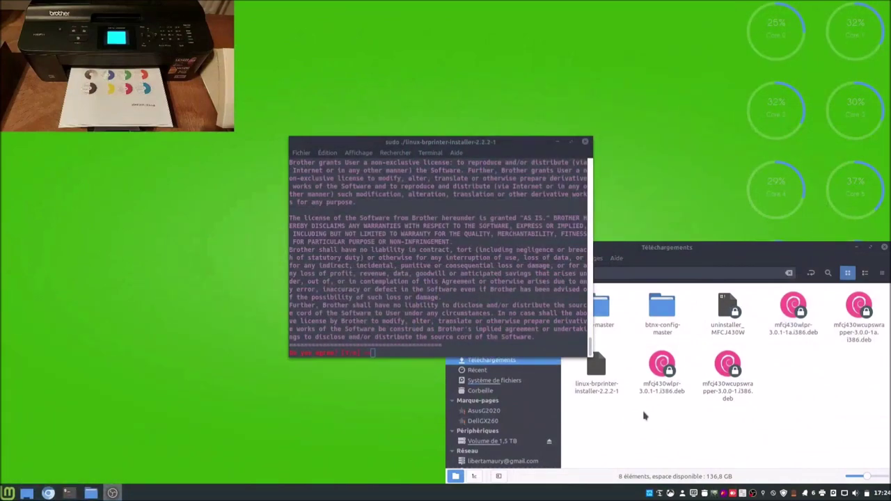
# - Accept the scanner driver licences to finish the installer, and close the terminal and file manager
pyautogui.click(451, 198)
pyautogui.press('Return')
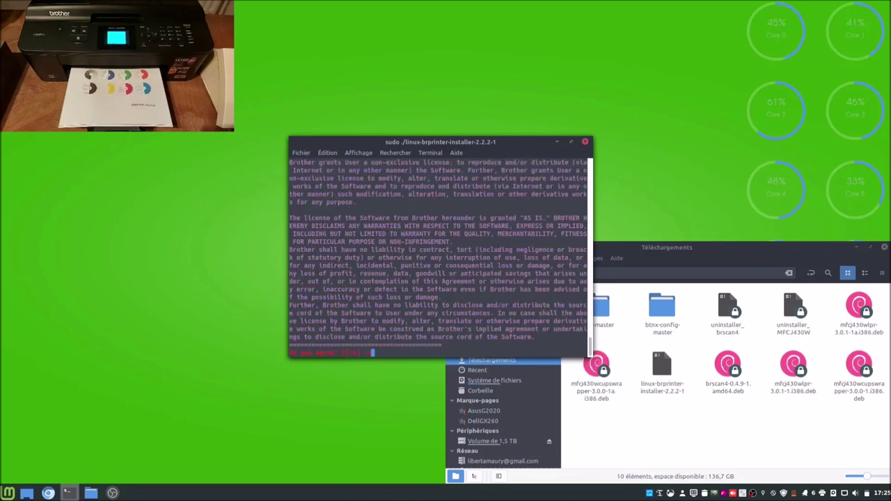
pyautogui.press('Return')
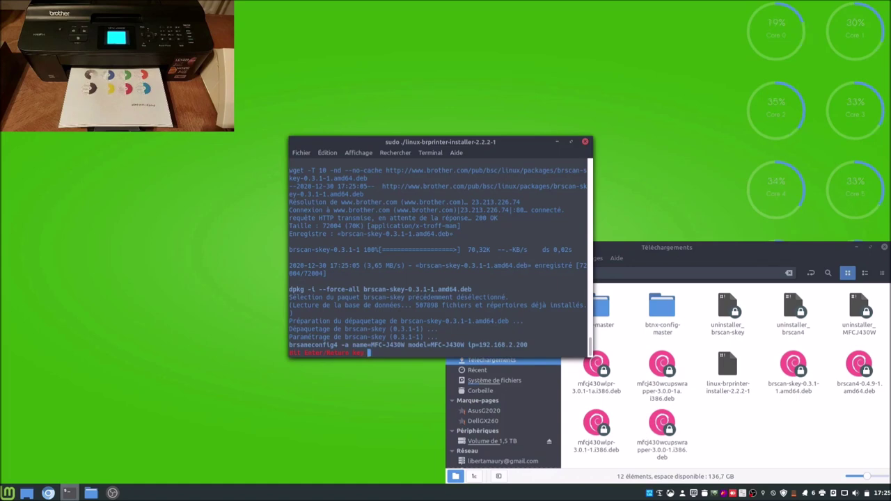
pyautogui.press('Return')
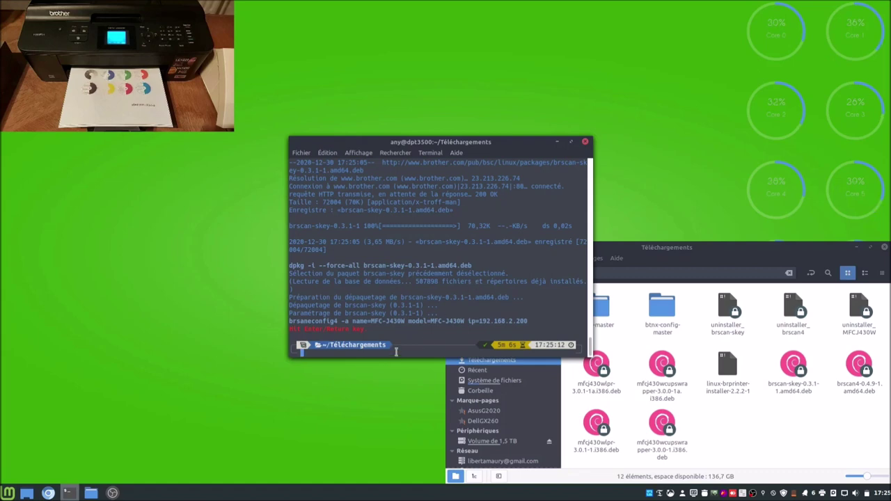
pyautogui.click(586, 144)
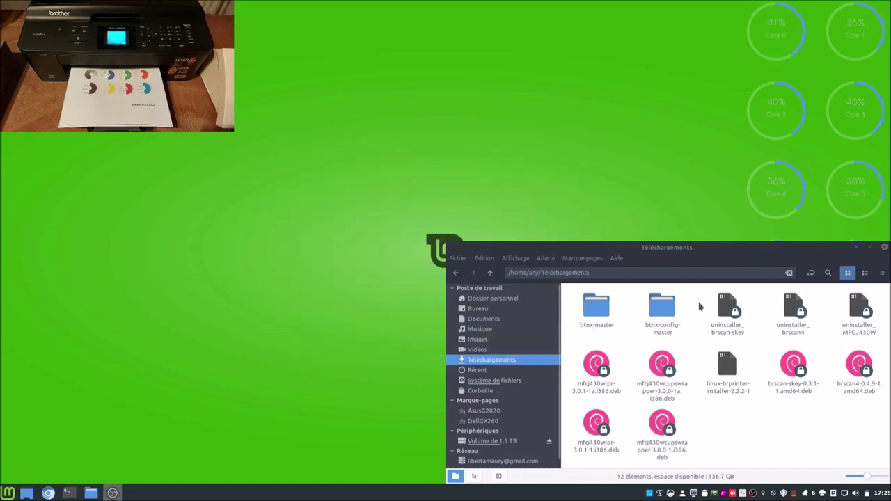
pyautogui.click(884, 249)
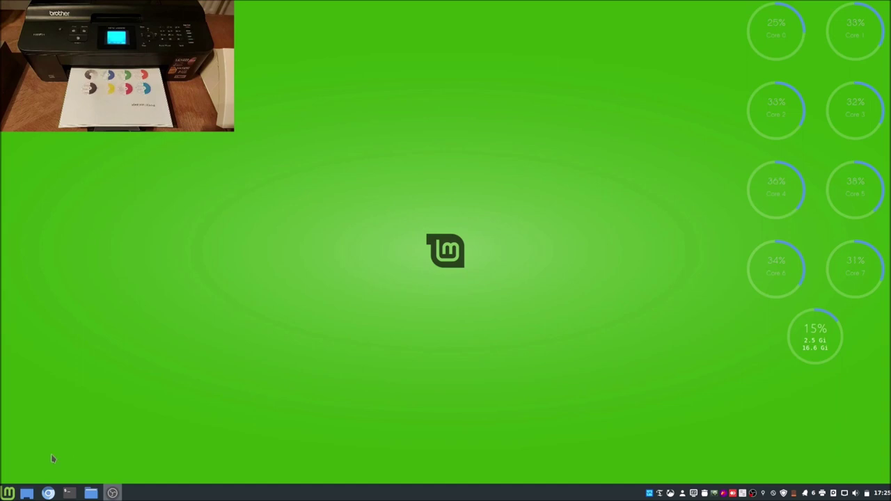
# - Open the system's Imprimantes tool and show the properties of the MFCJ430W printer
pyautogui.click(8, 493)
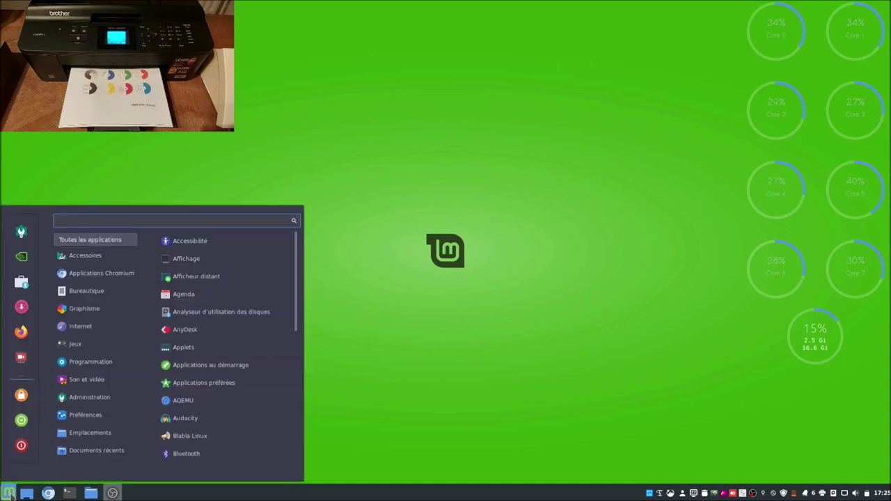
pyautogui.write('im')
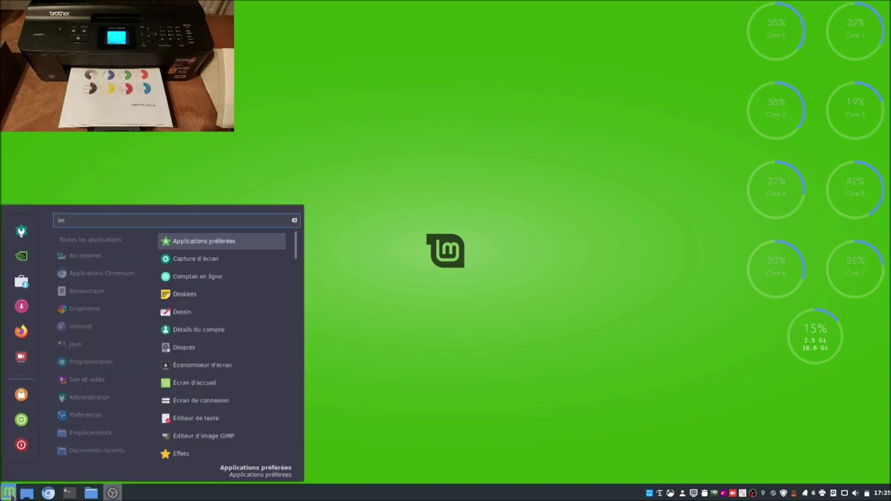
pyautogui.write('ipr')
pyautogui.press('Down')
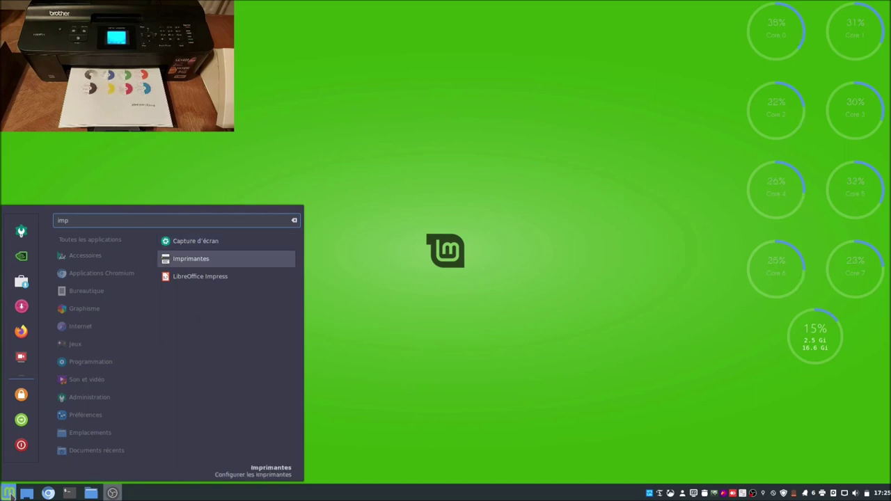
pyautogui.press('Return')
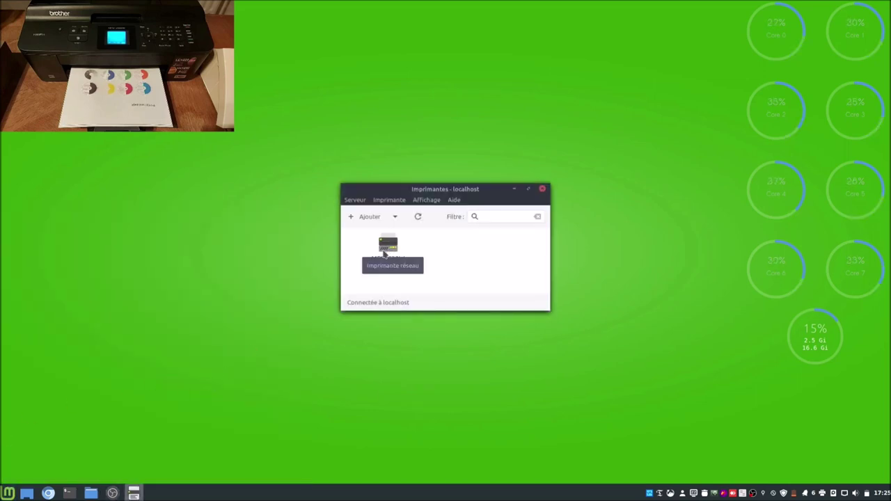
pyautogui.doubleClick(387, 245)
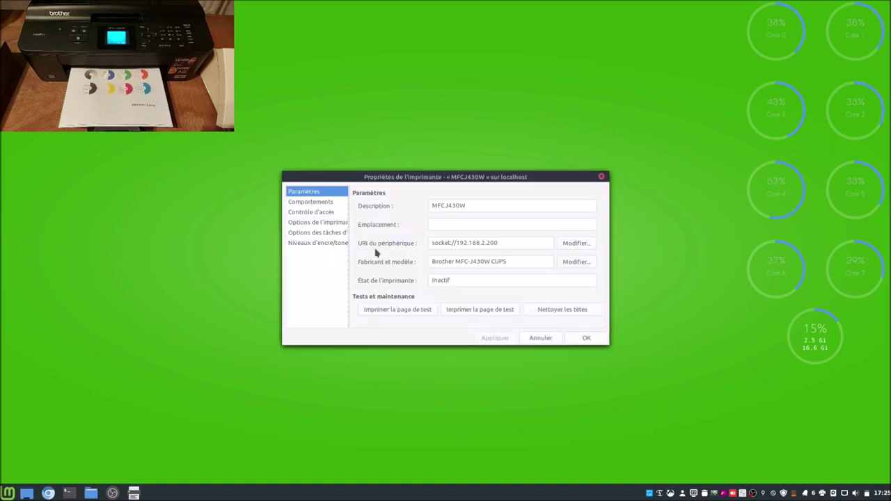
# - Review the MFCJ430W printer's behaviours, access control, printer options, job options and ink levels, and cancel the properties without changes
pyautogui.moveTo(282, 300); pyautogui.dragTo(116, 308)
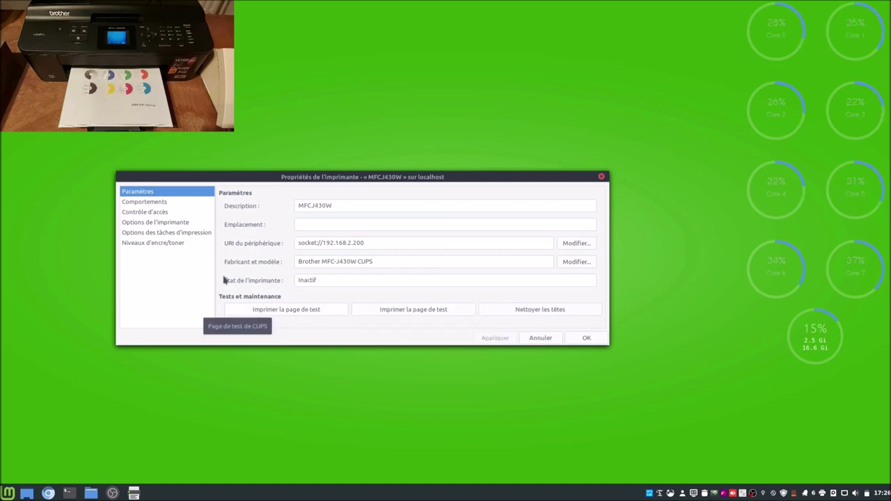
pyautogui.click(143, 203)
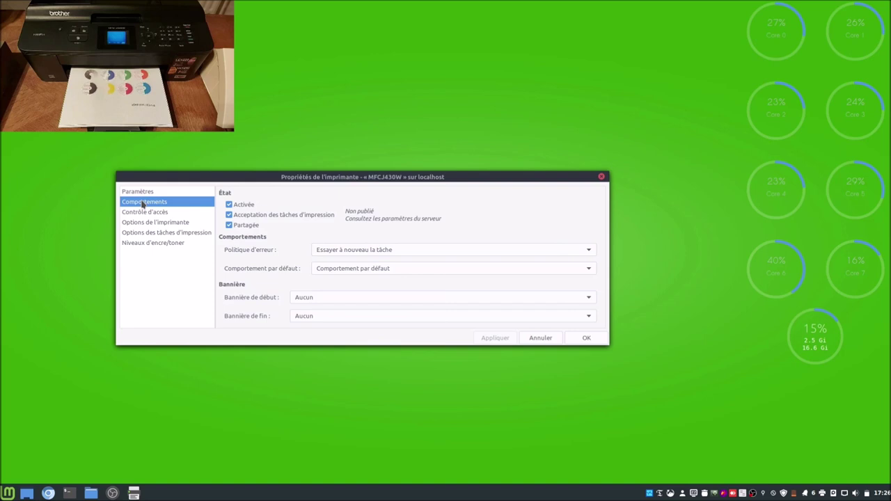
pyautogui.click(143, 214)
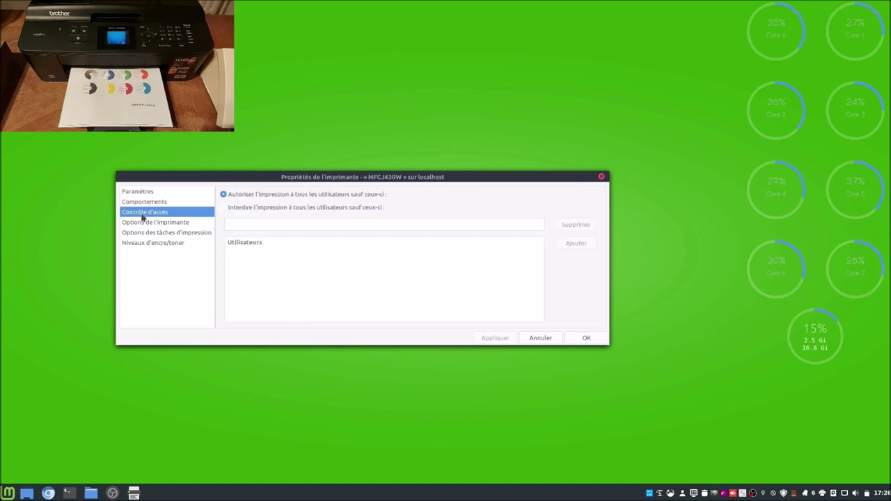
pyautogui.click(148, 225)
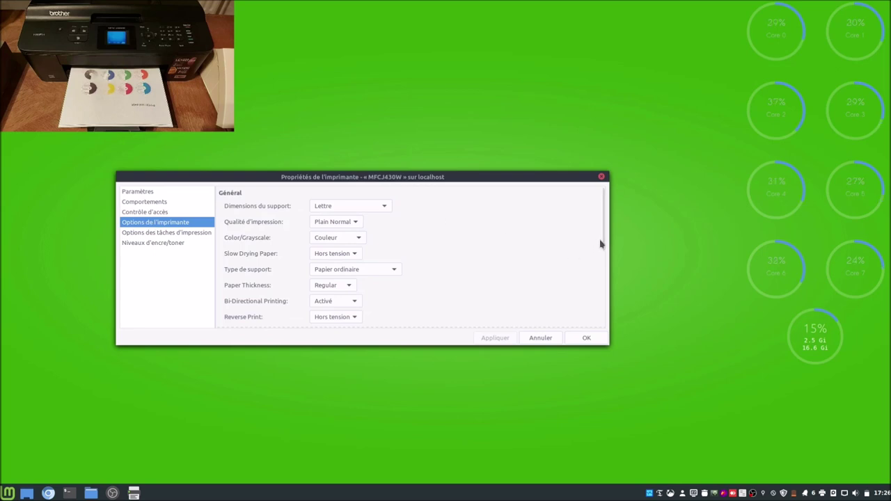
pyautogui.moveTo(603, 243); pyautogui.dragTo(606, 326)
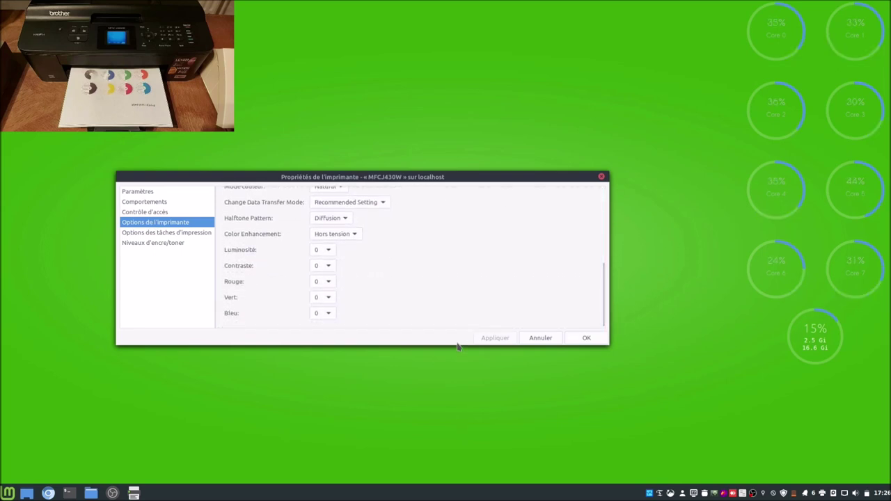
pyautogui.moveTo(458, 343); pyautogui.dragTo(479, 463)
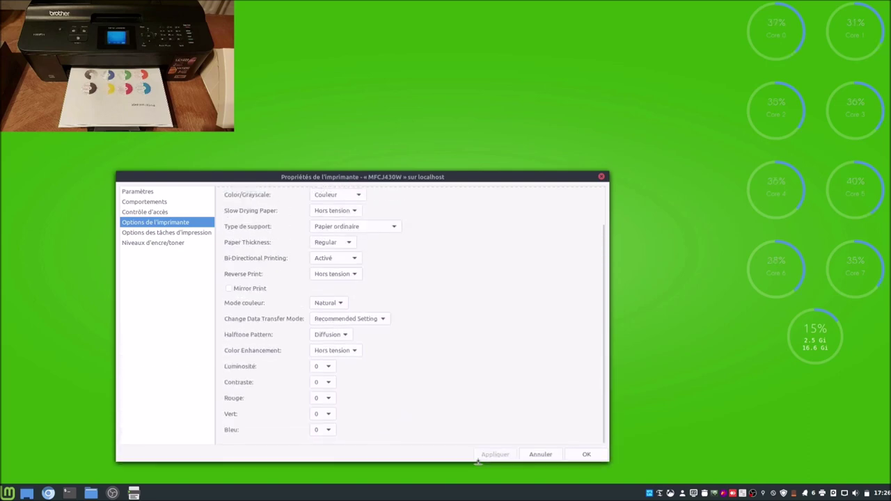
pyautogui.click(173, 234)
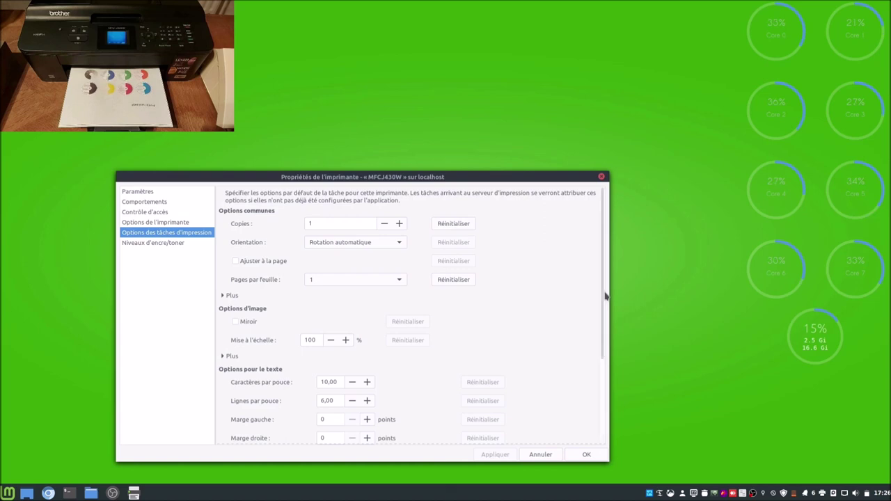
pyautogui.moveTo(604, 297); pyautogui.dragTo(622, 388)
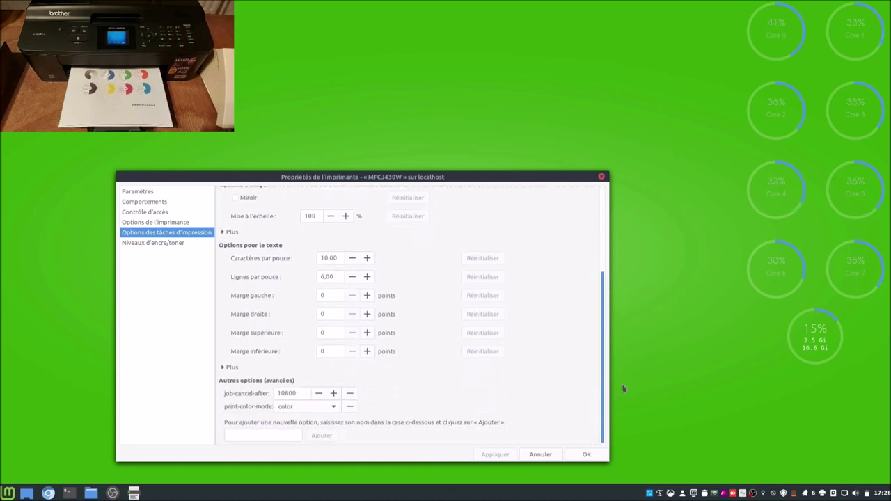
pyautogui.click(173, 245)
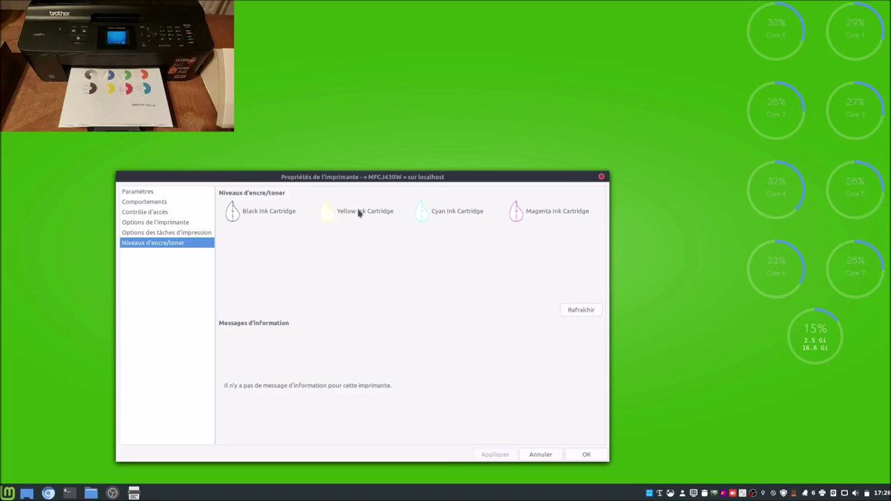
pyautogui.click(160, 194)
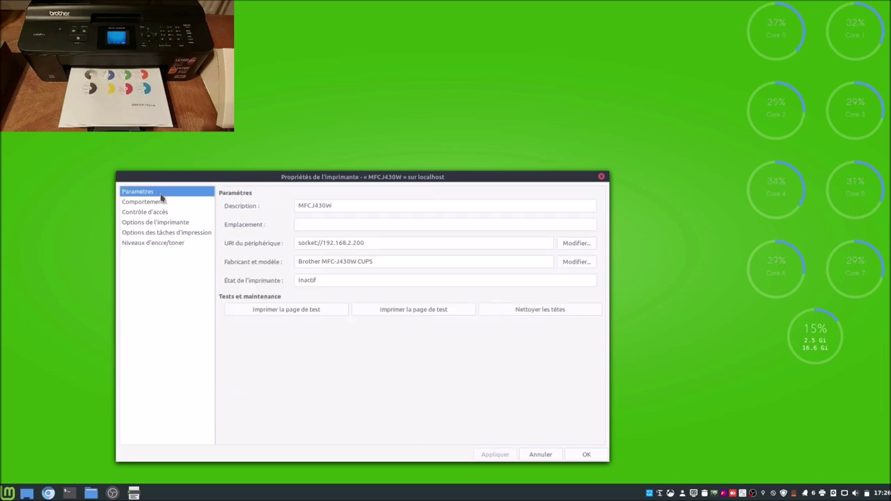
pyautogui.click(539, 455)
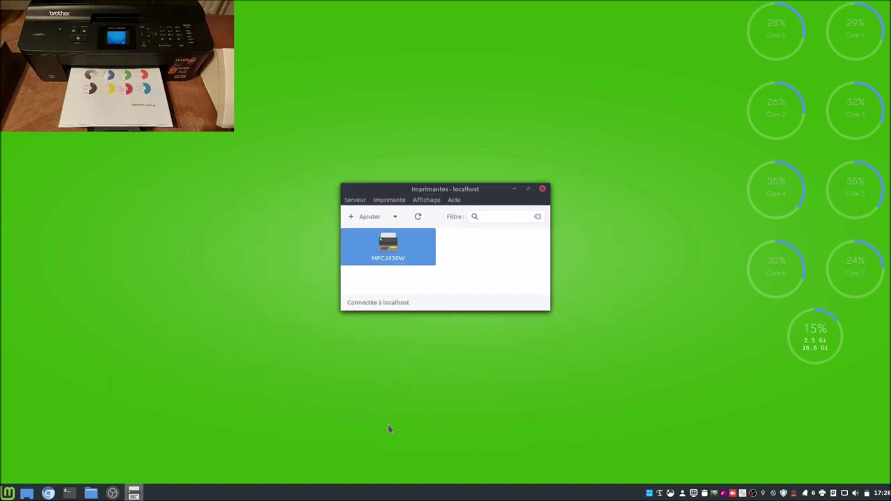
# - Switch to the CUPS page in Chromium and examine the MFCJ430W printer's details and the print jobs page
pyautogui.click(50, 491)
pyautogui.click(318, 18)
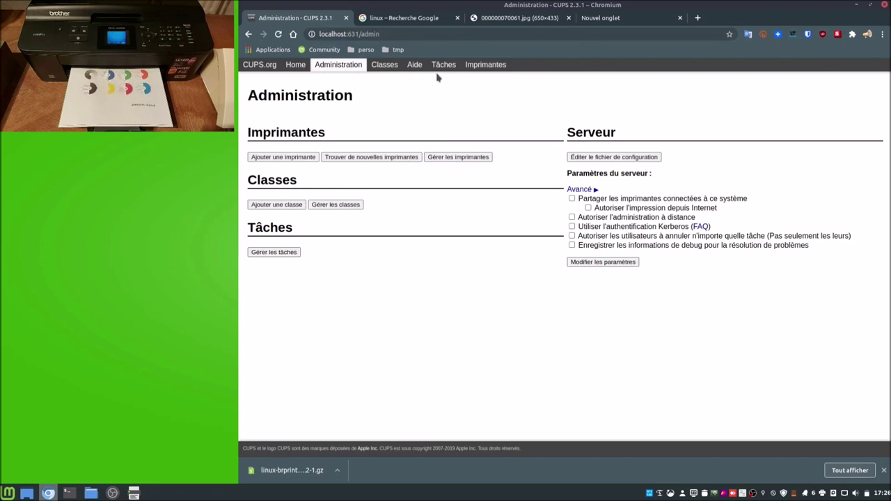
pyautogui.click(483, 66)
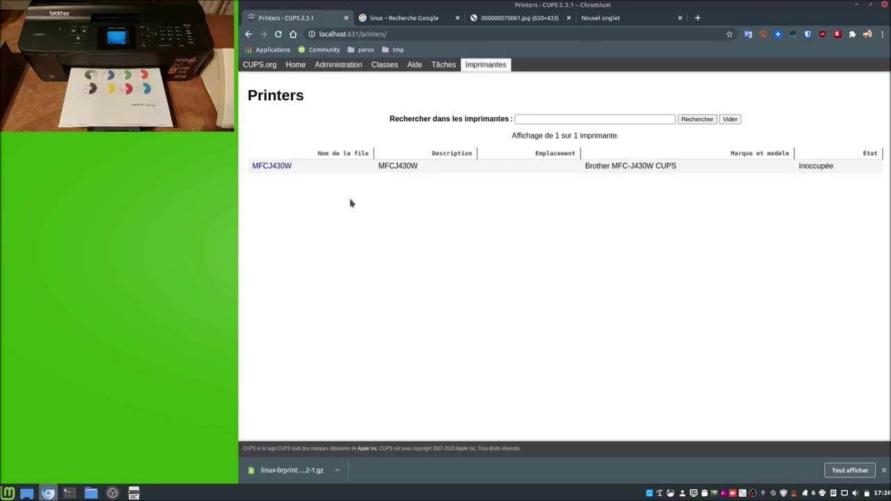
pyautogui.click(273, 166)
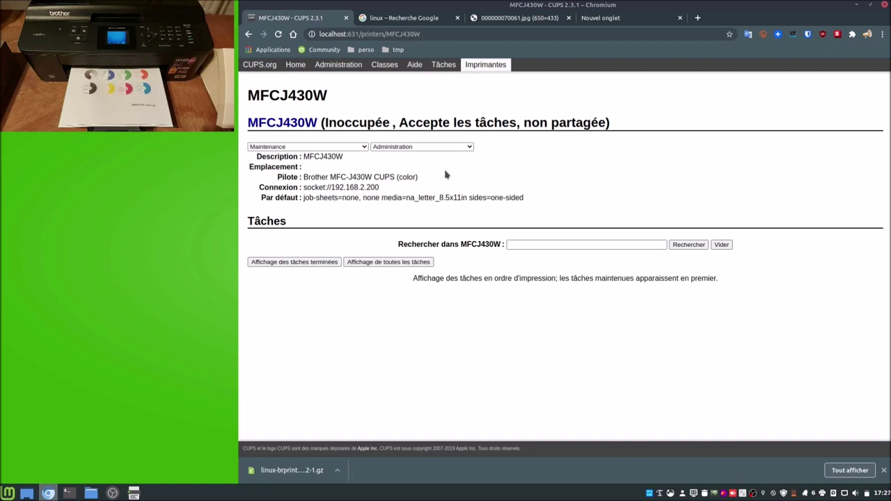
pyautogui.click(441, 65)
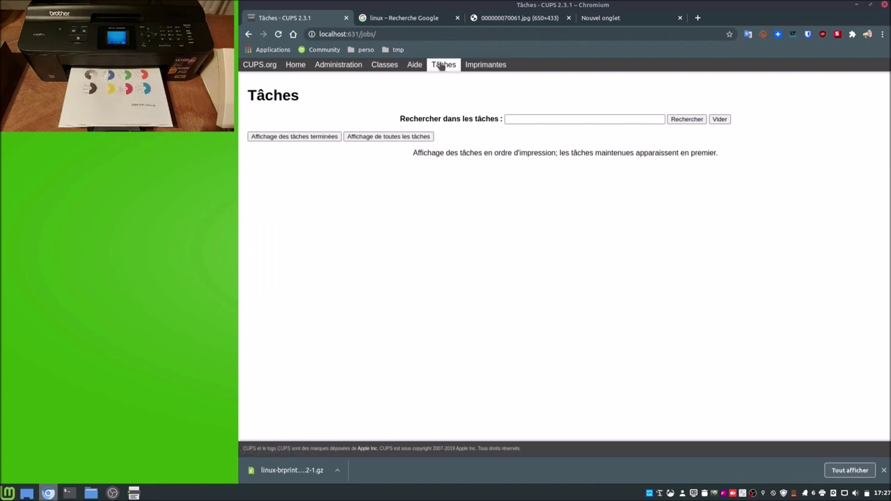
# - Close the Google image search and the empty new tab, and dismiss the downloads bar
pyautogui.click(437, 18)
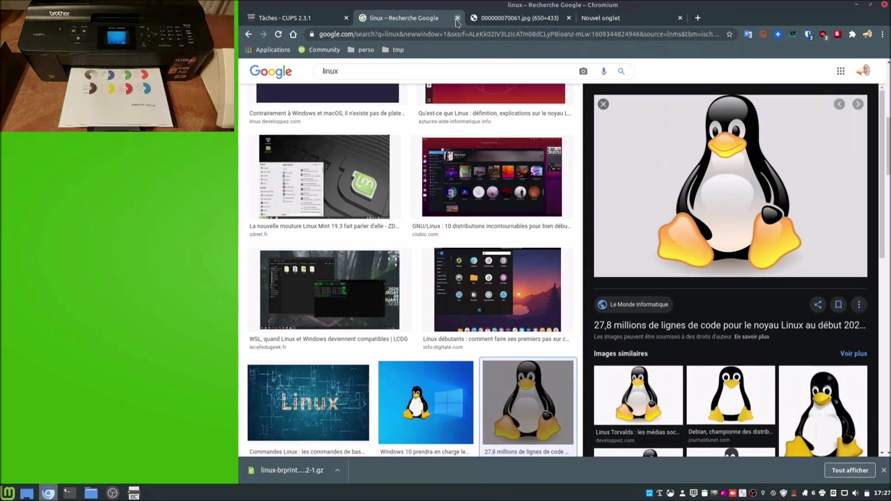
pyautogui.click(457, 21)
pyautogui.click(540, 20)
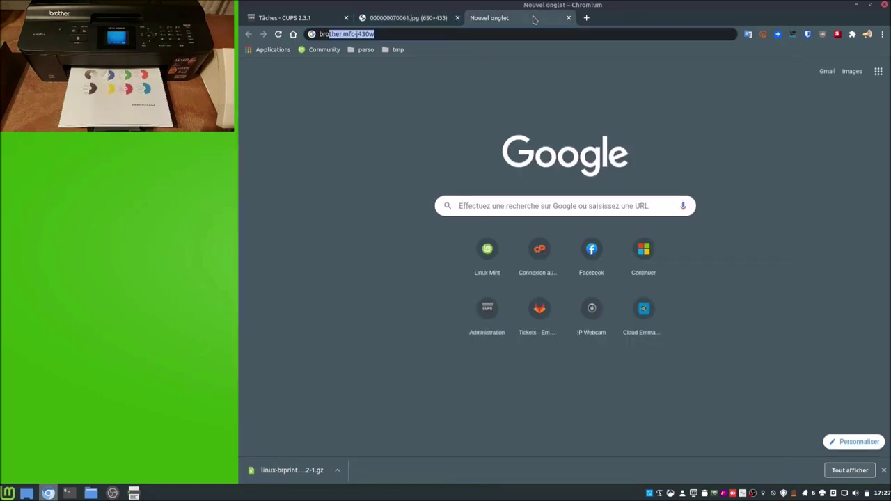
pyautogui.click(569, 19)
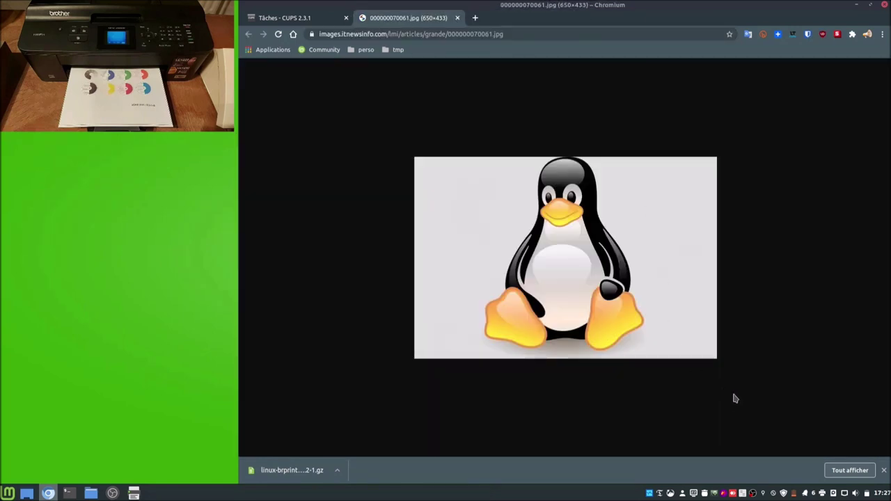
pyautogui.click(883, 470)
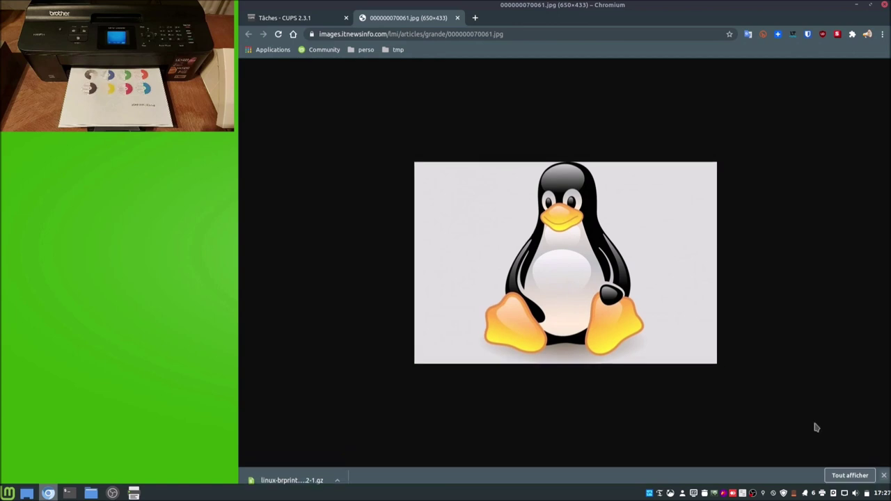
# - Print the penguin image from Chromium with MFCJ430W as the destination, and return to the CUPS jobs page
pyautogui.click(882, 34)
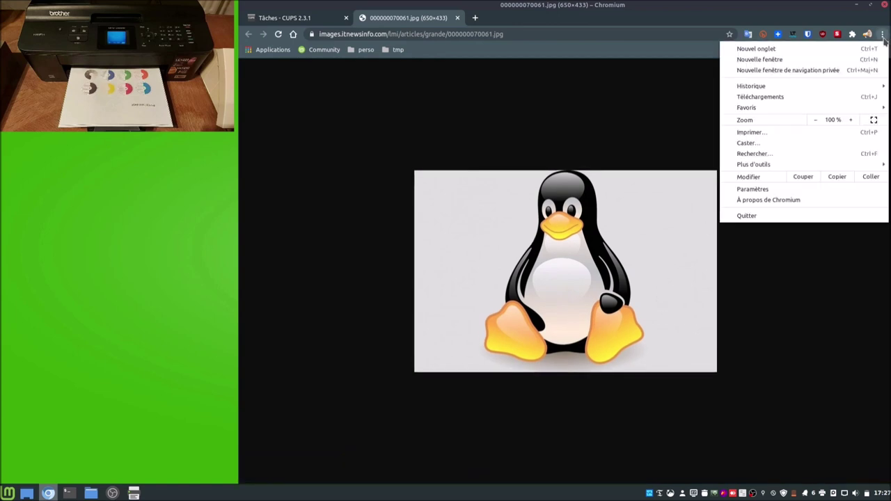
pyautogui.click(750, 133)
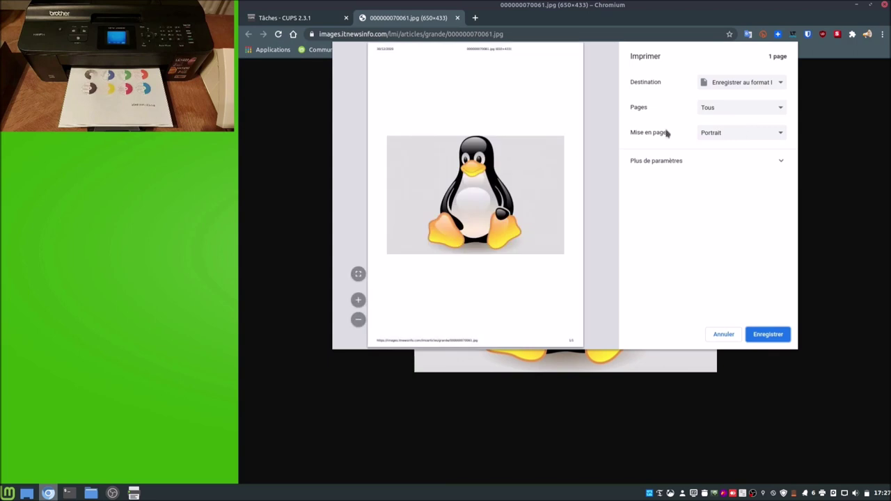
pyautogui.click(766, 335)
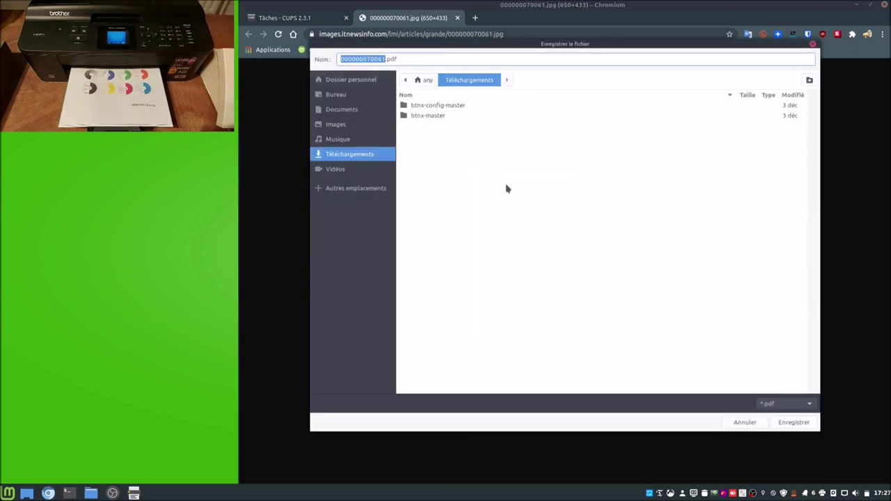
pyautogui.click(744, 422)
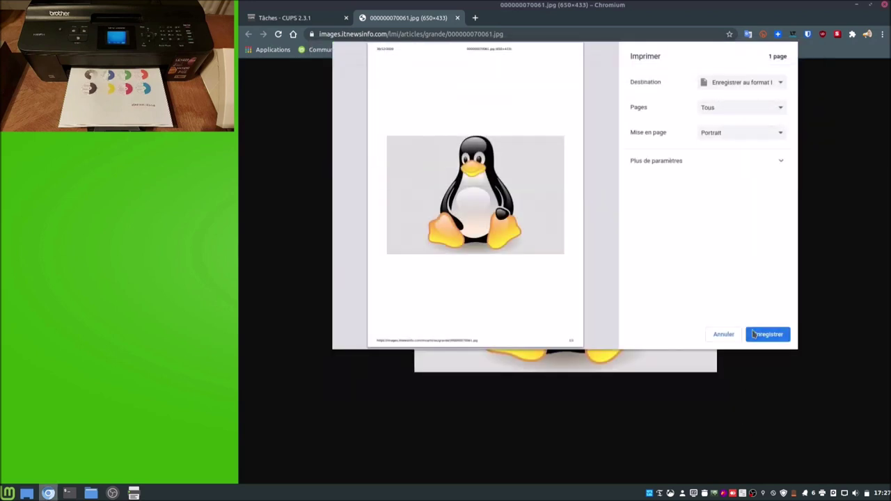
pyautogui.click(736, 85)
pyautogui.click(736, 86)
pyautogui.click(687, 165)
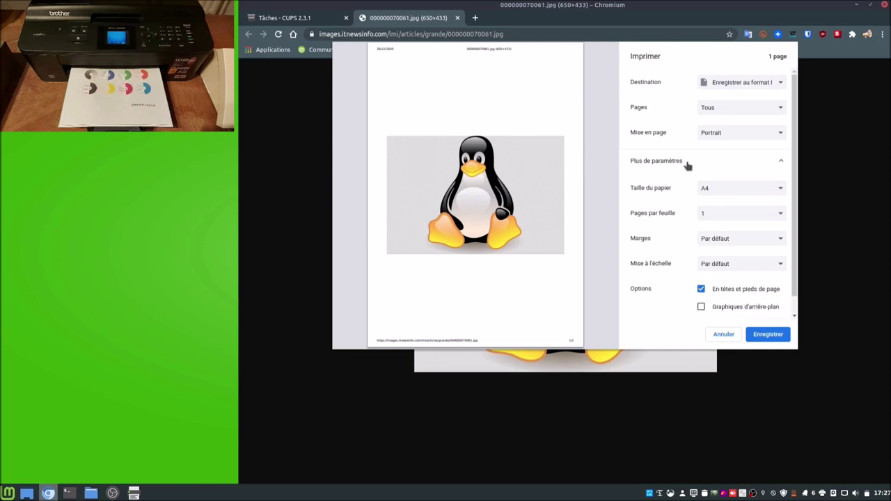
pyautogui.click(730, 87)
pyautogui.click(729, 108)
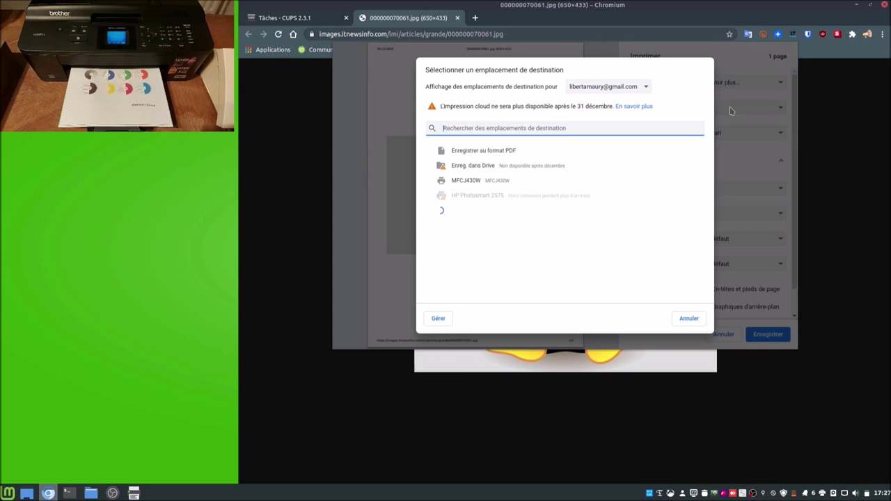
pyautogui.click(469, 181)
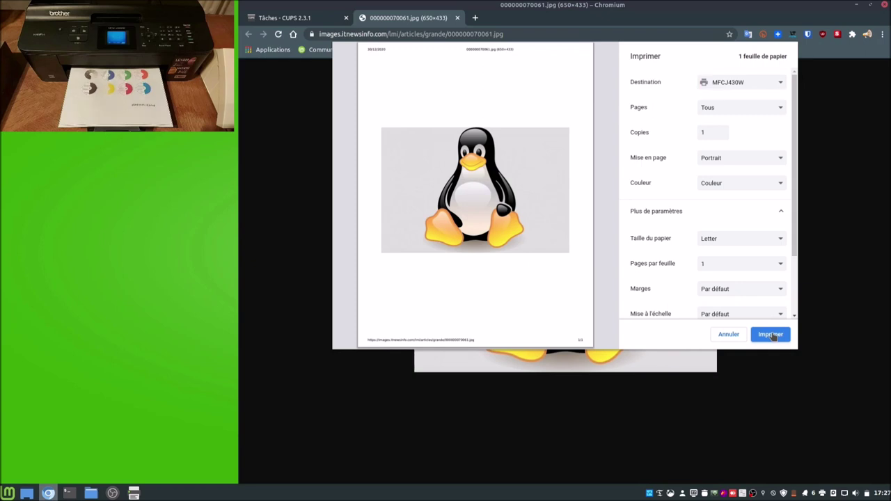
pyautogui.click(771, 335)
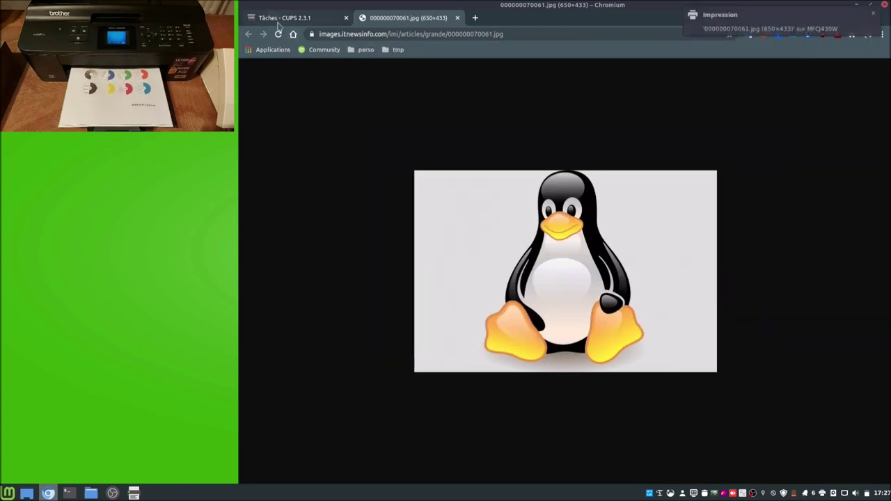
pyautogui.click(278, 17)
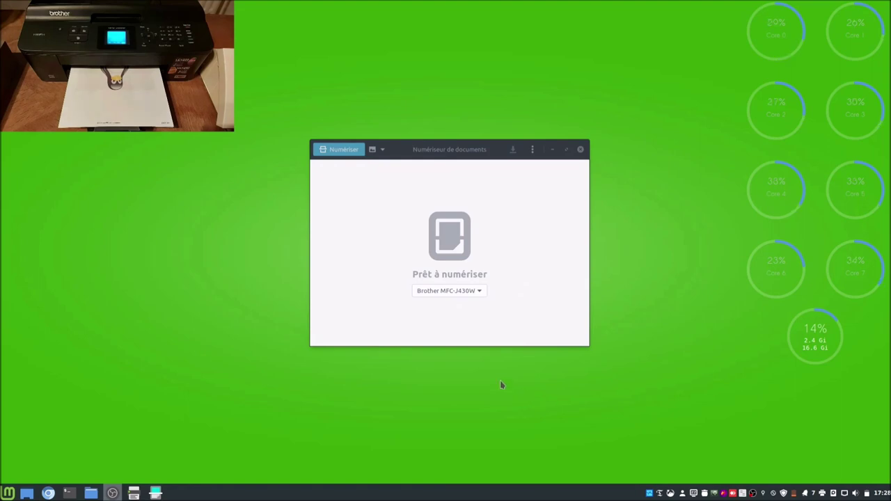
# - Close the Numériseur de documents scanning application and reopen it by searching the applications for "sca"
pyautogui.click(580, 149)
pyautogui.click(10, 492)
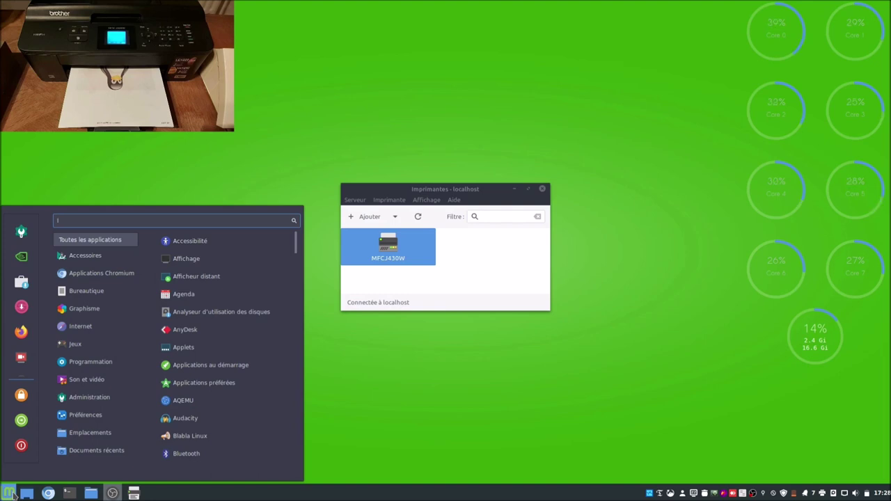
pyautogui.write('scal')
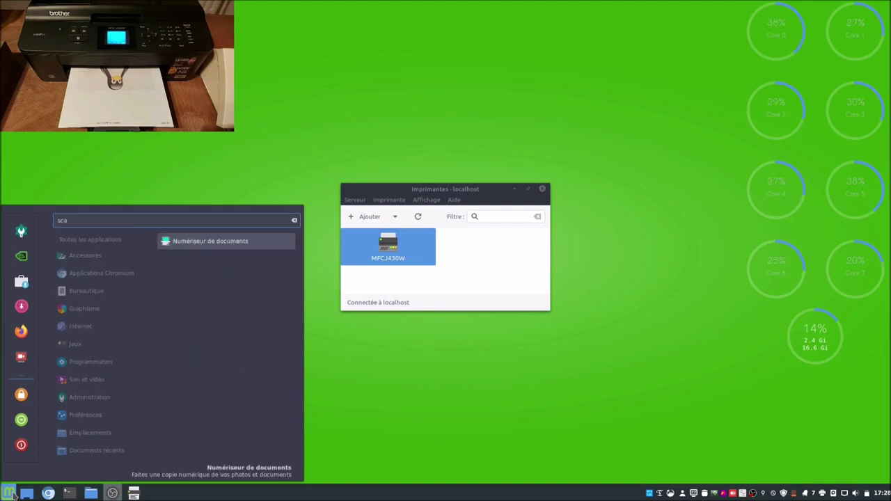
pyautogui.press('Return')
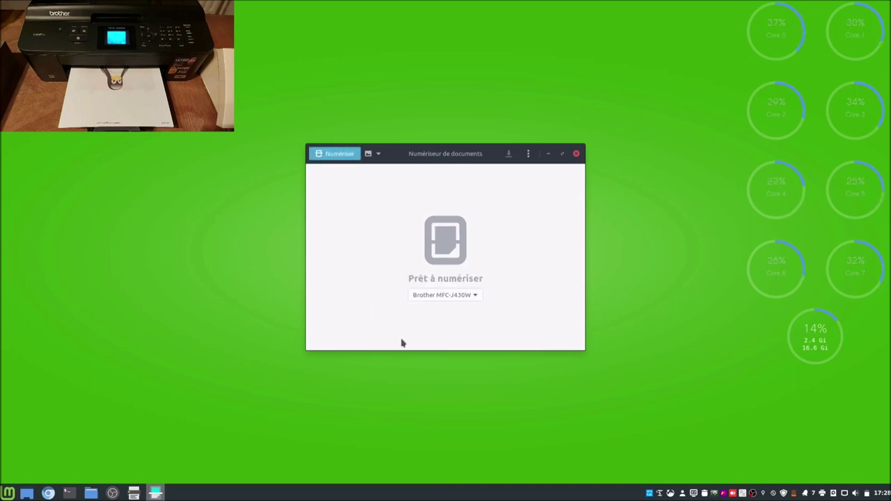
# - Check the list of available scanners, view the scanning preferences, and close them without changes
pyautogui.click(474, 296)
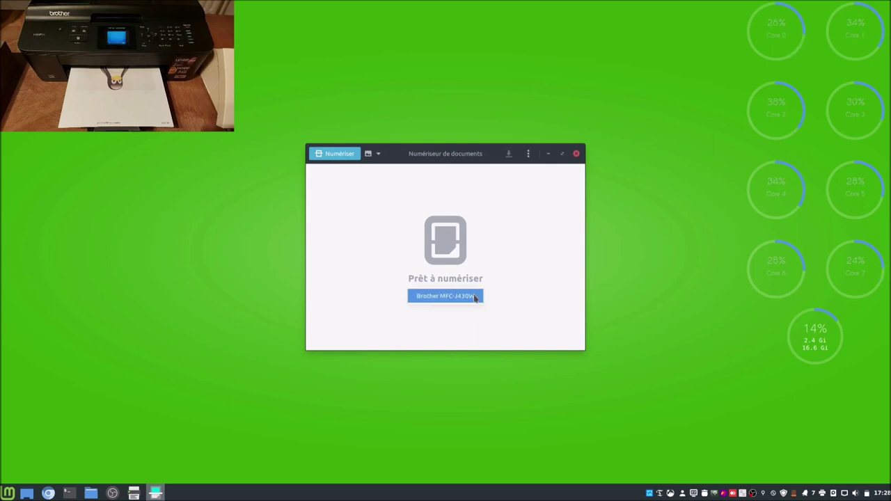
pyautogui.click(528, 154)
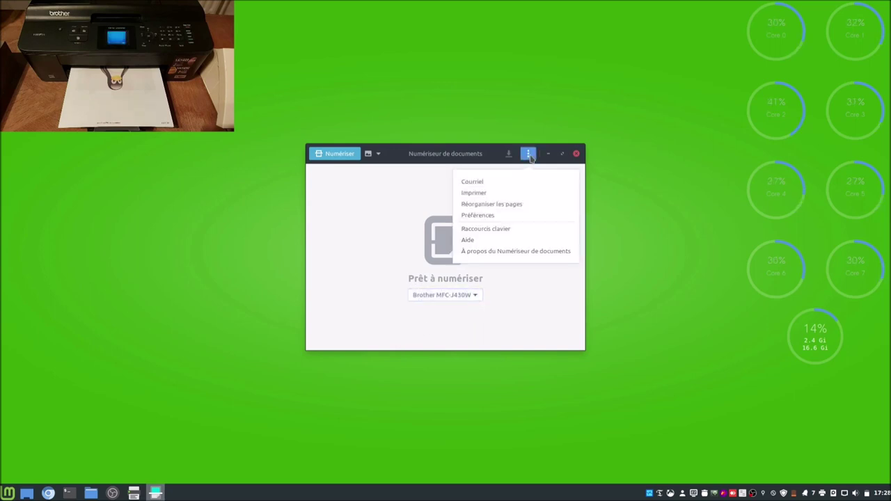
pyautogui.click(506, 216)
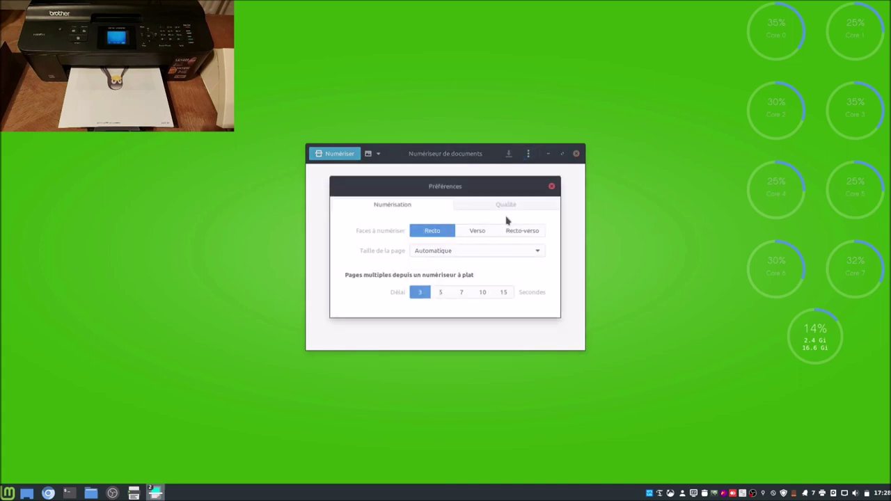
pyautogui.click(551, 186)
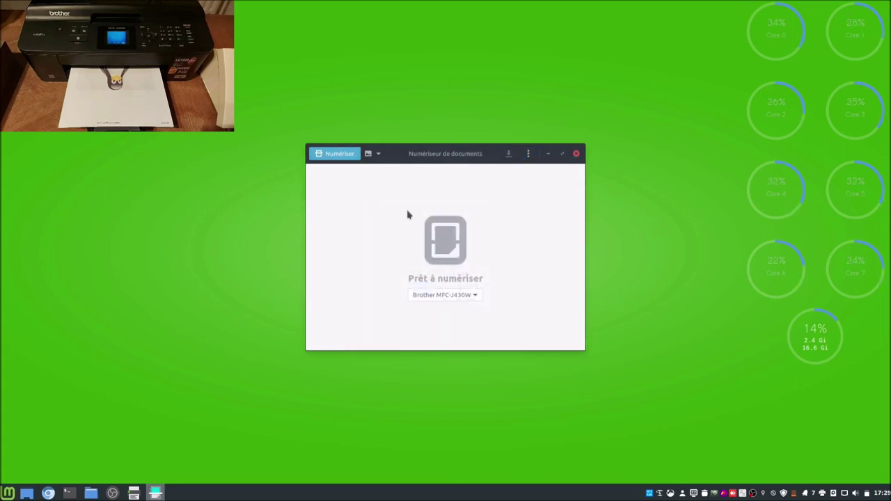